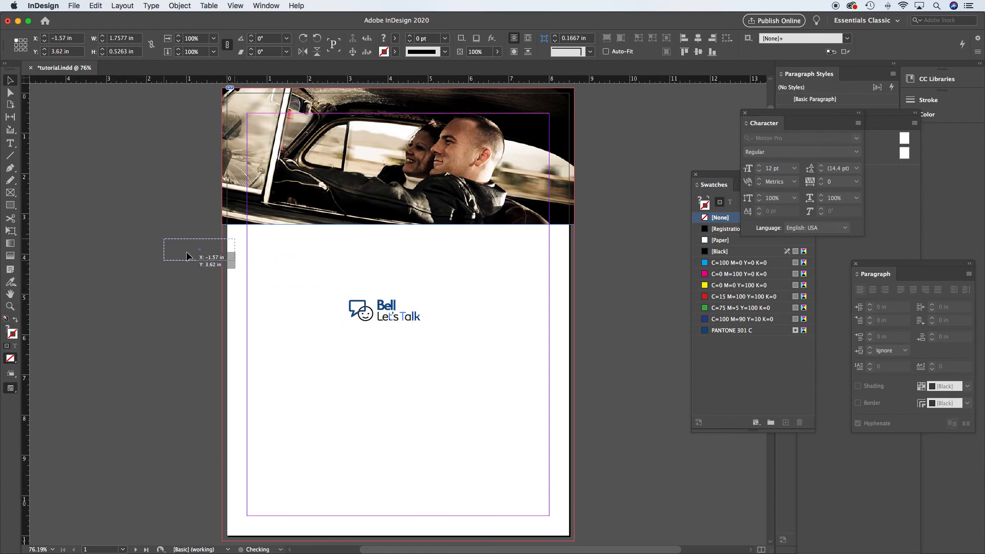
Move the Bell Let's Talk logo onto the page below the photo and toggle the page preview on and off
click(162, 309)
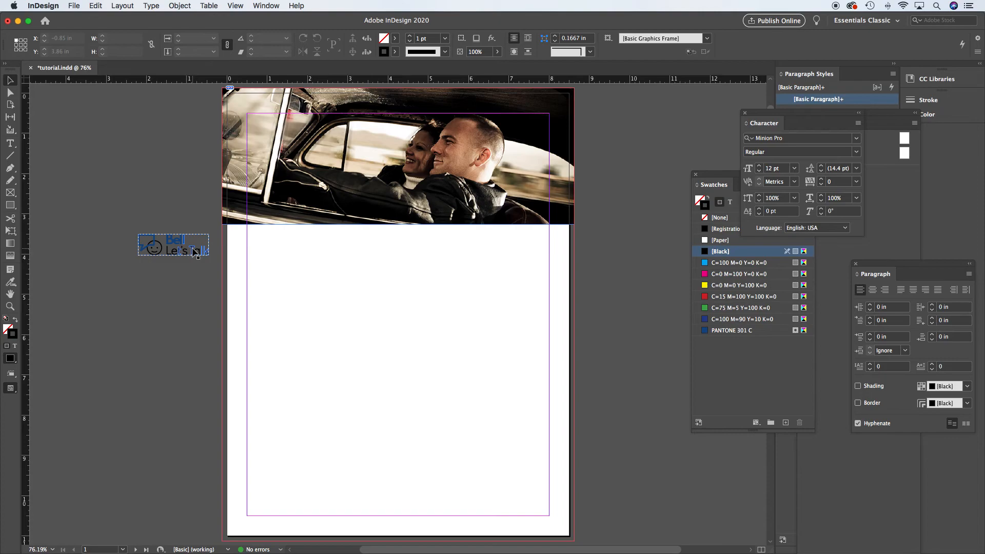
drag(195, 253, 331, 288)
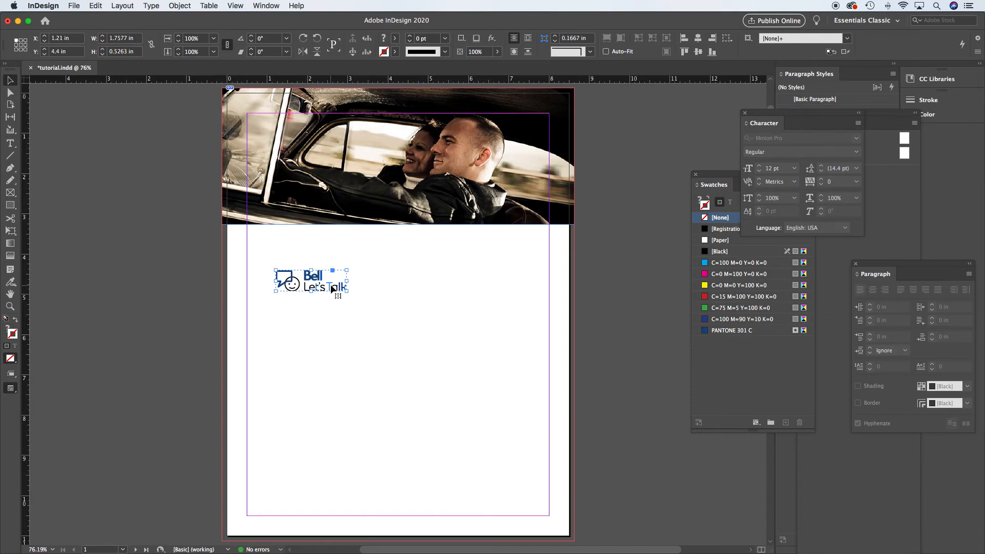
click(195, 273)
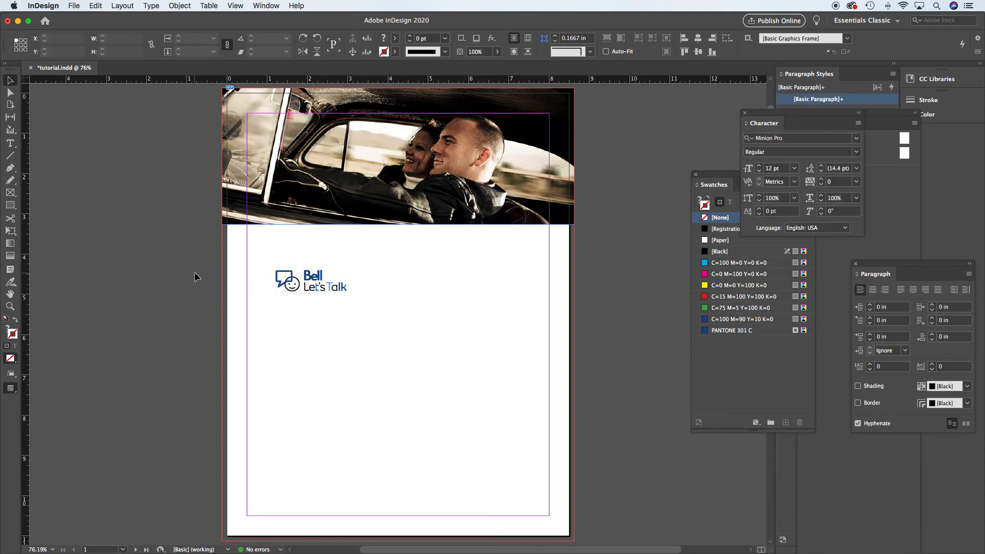
key(w)
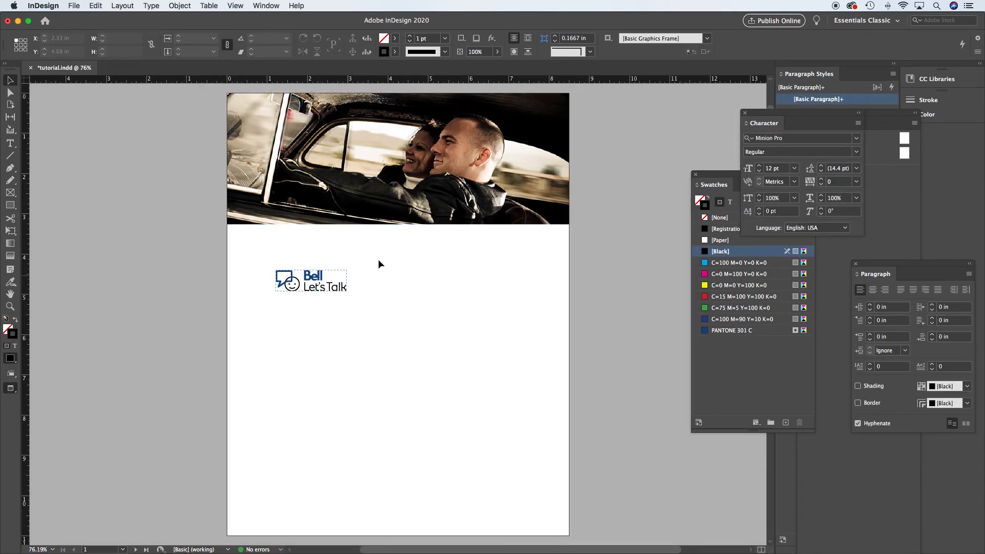
key(w)
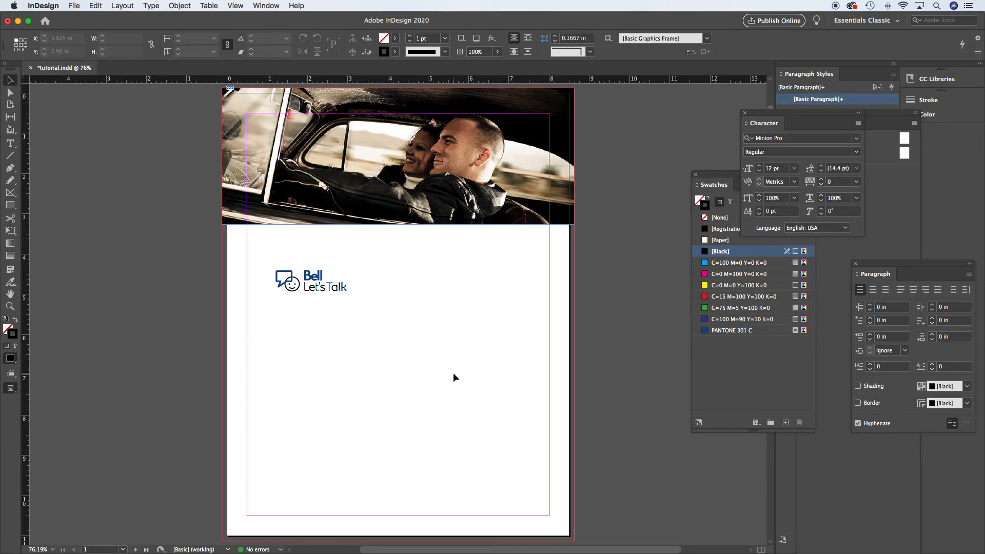
Move the logo off the page onto the pasteboard, reposition it there at about X -2.5 in, Y 3.65 in, and deselect it
drag(317, 282, 167, 220)
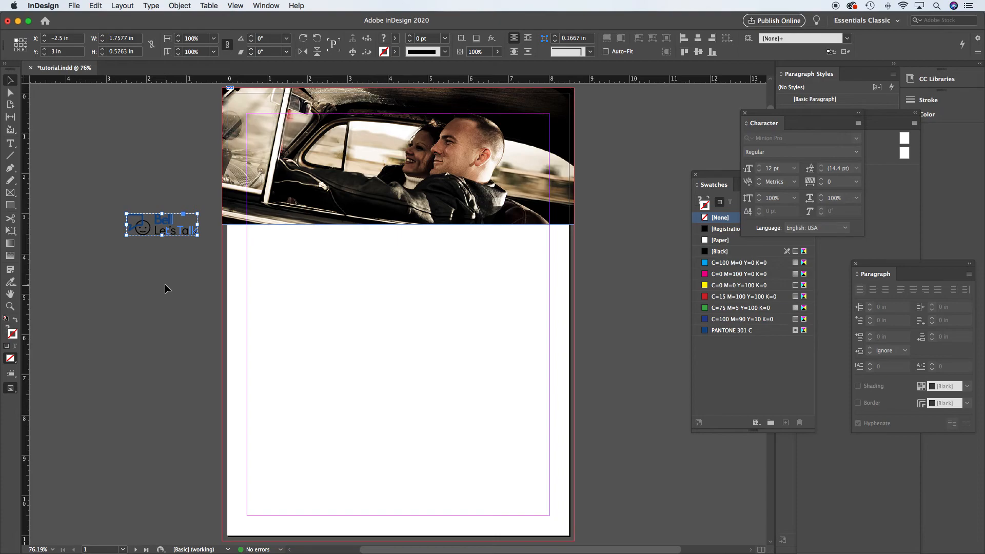
drag(157, 283, 339, 302)
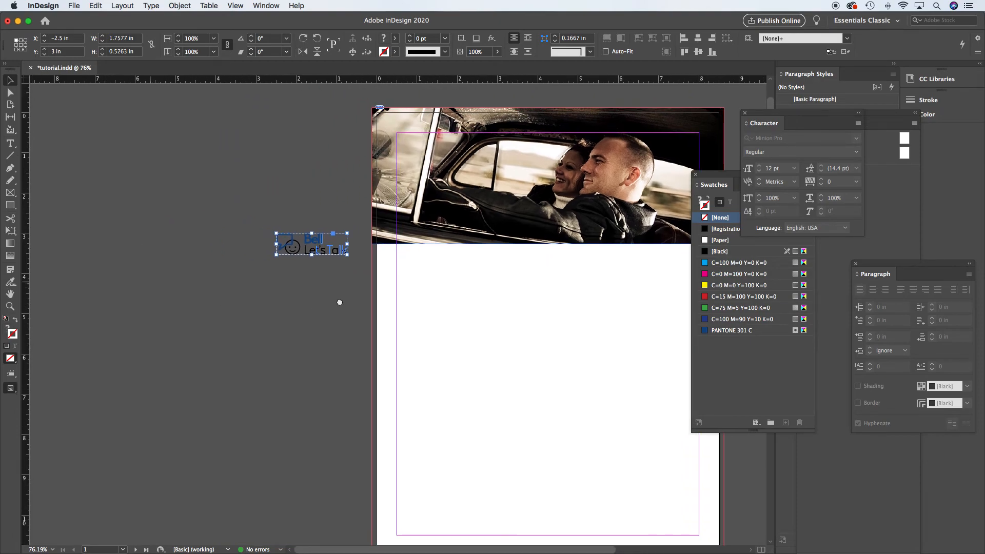
alt+click(276, 354)
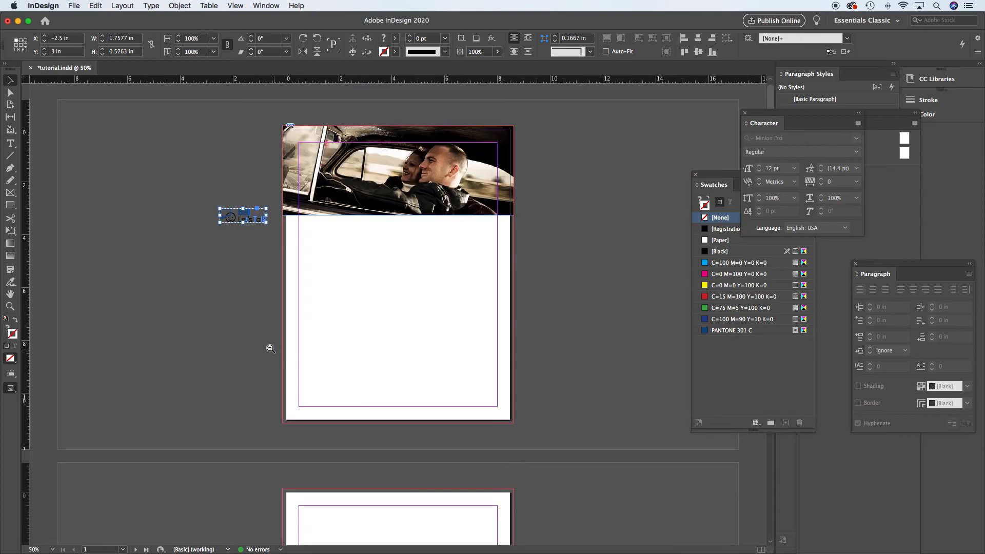
alt+click(233, 340)
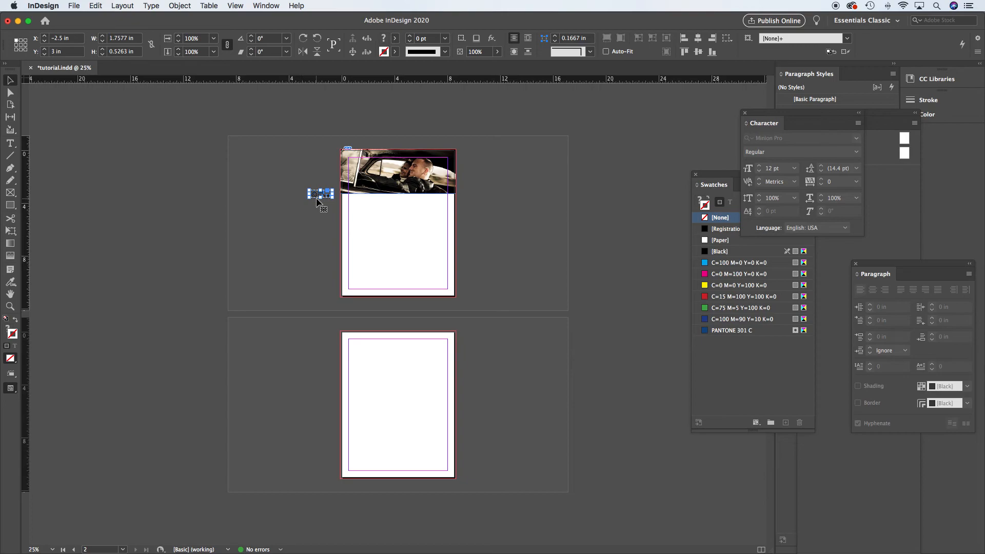
drag(317, 200, 176, 211)
drag(210, 208, 313, 204)
key(super+0)
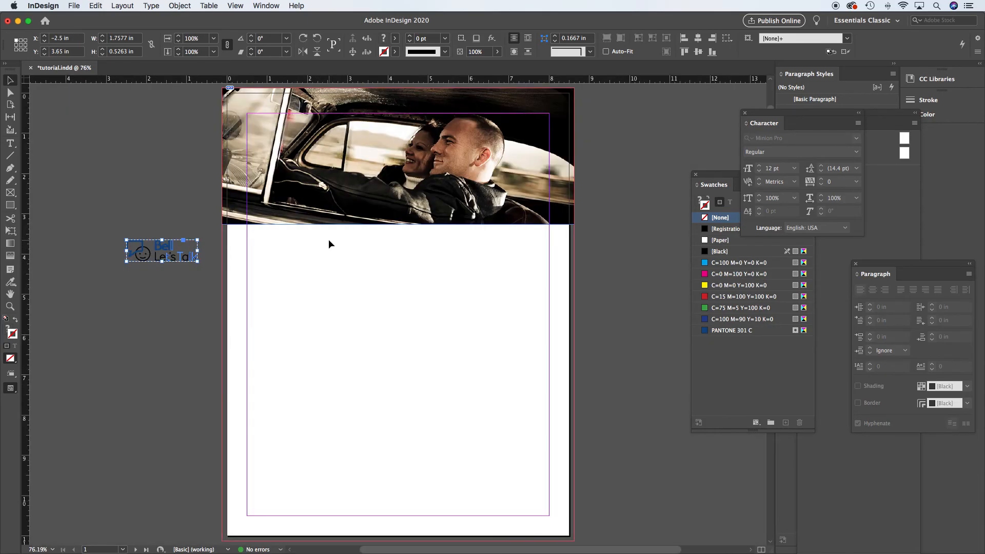
drag(207, 264, 272, 269)
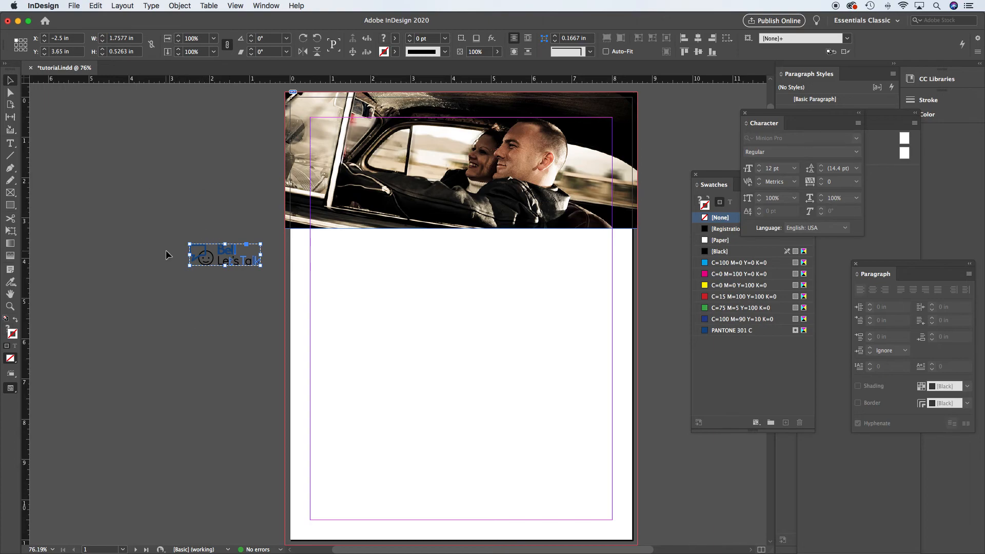
key(super+alt+space)
click(237, 274)
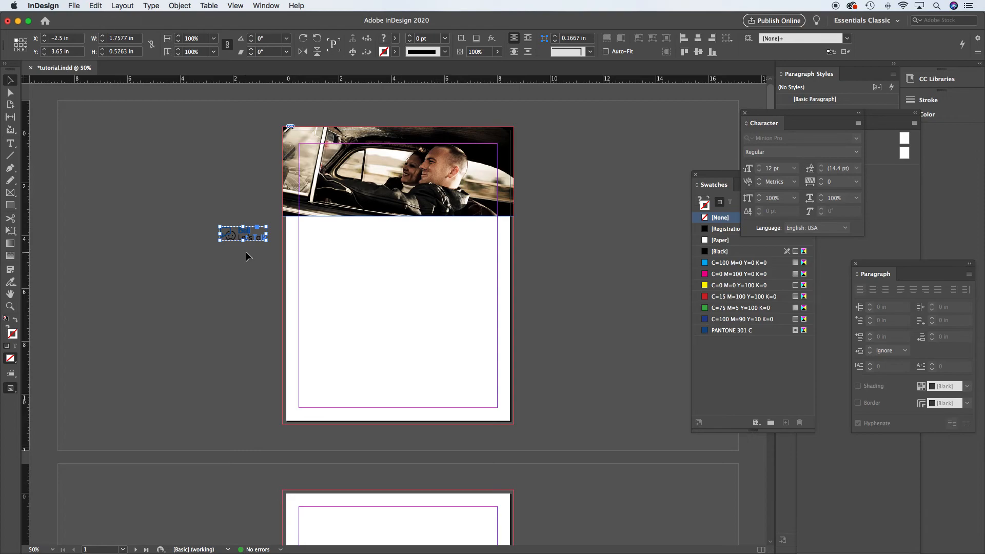
click(210, 257)
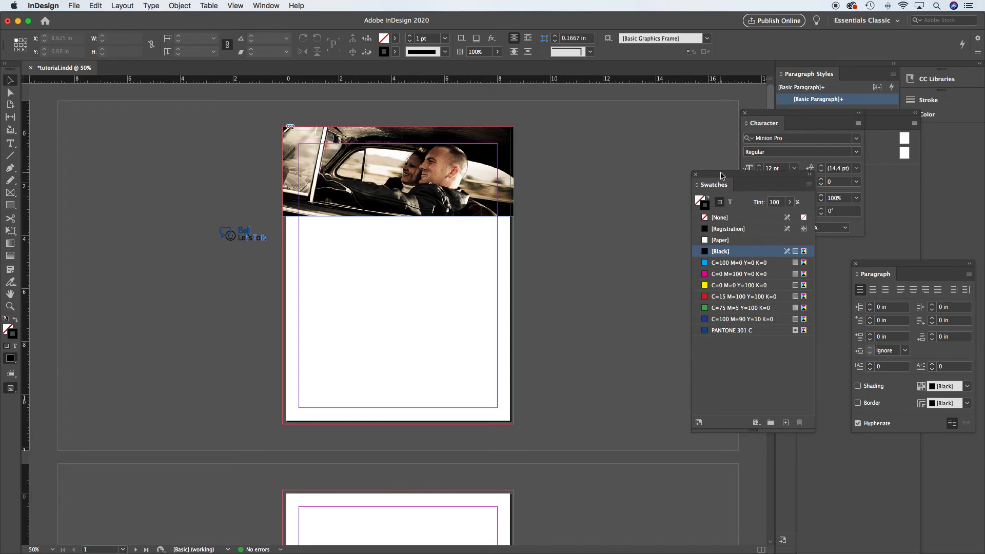
Set the [Paper] swatch to 45% yellow and place the logo on the page just below the photo
drag(732, 186, 621, 159)
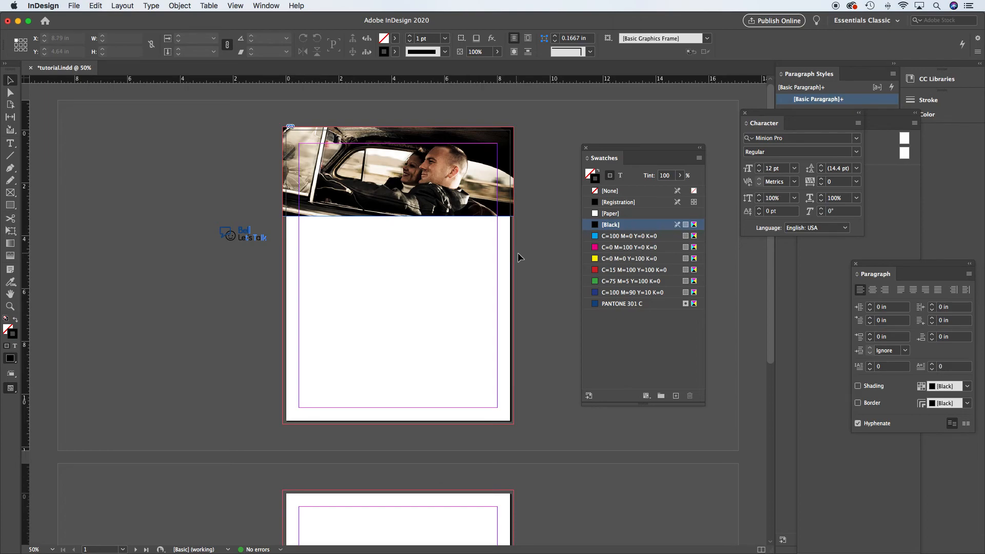
double_click(595, 214)
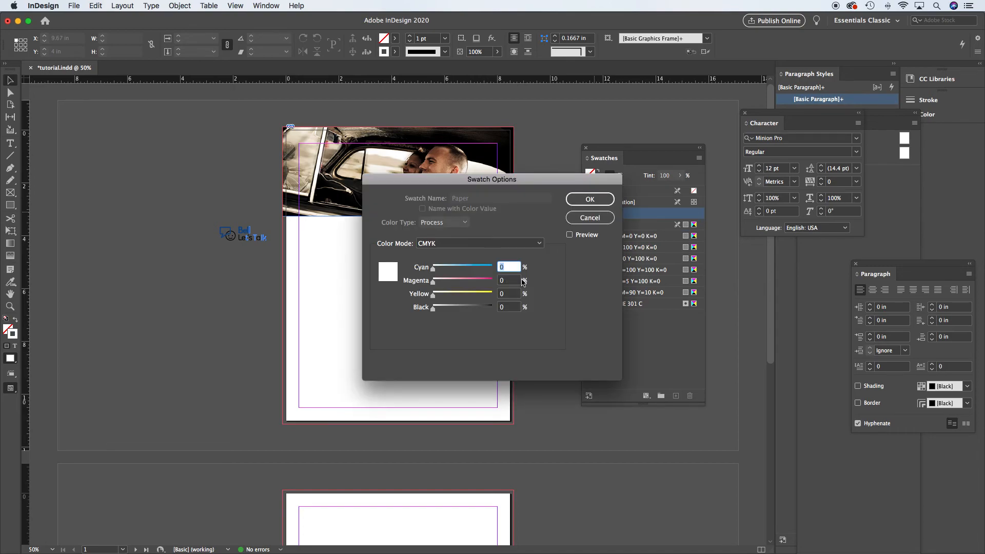
drag(433, 296, 446, 298)
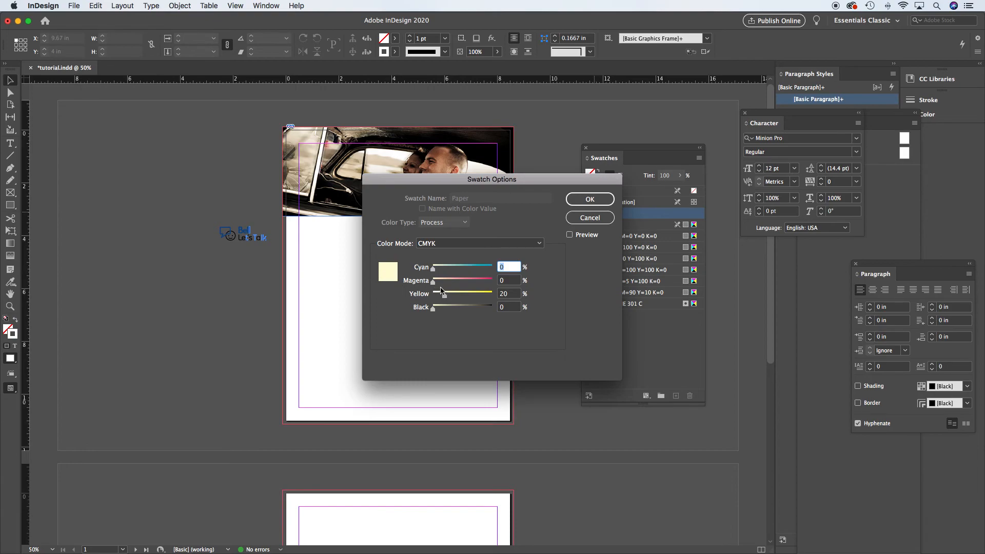
drag(445, 296, 460, 297)
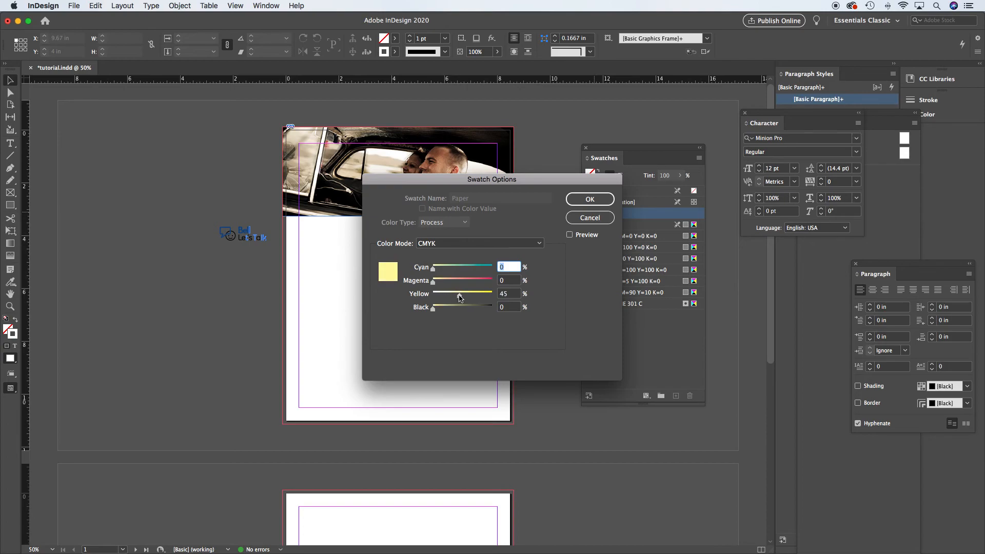
click(587, 202)
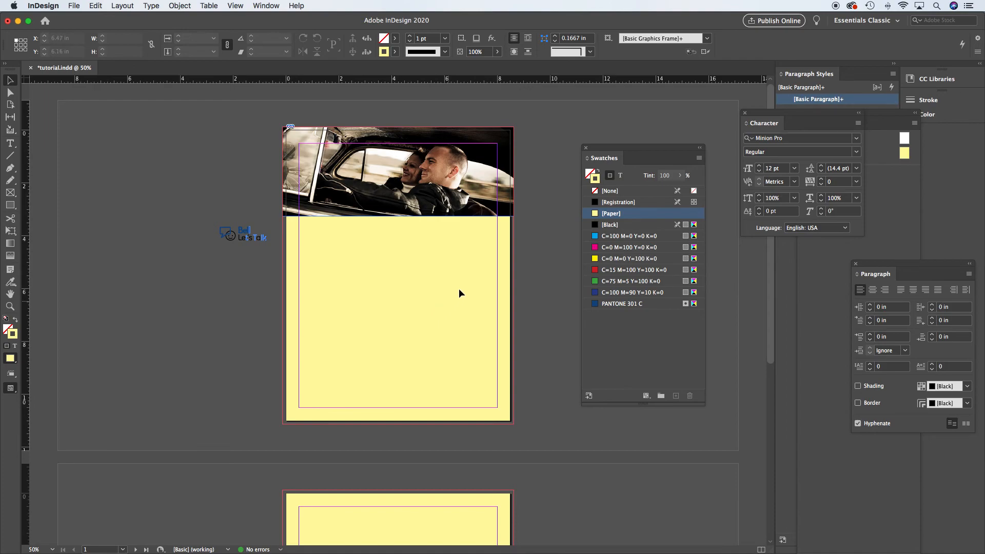
drag(250, 235, 334, 239)
click(198, 236)
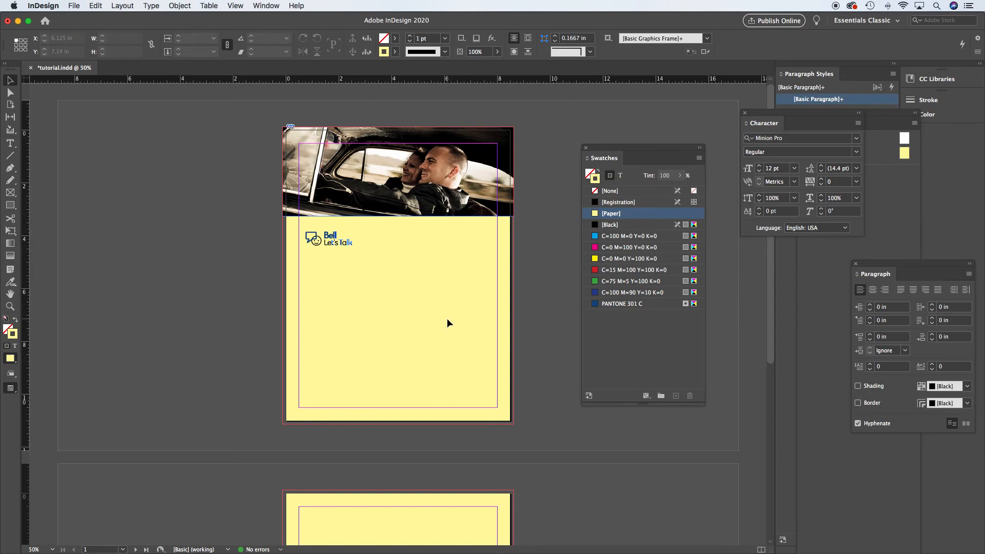
Set the [Paper] swatch's yellow to 0% and move the logo onto the pasteboard beside the page
double_click(594, 216)
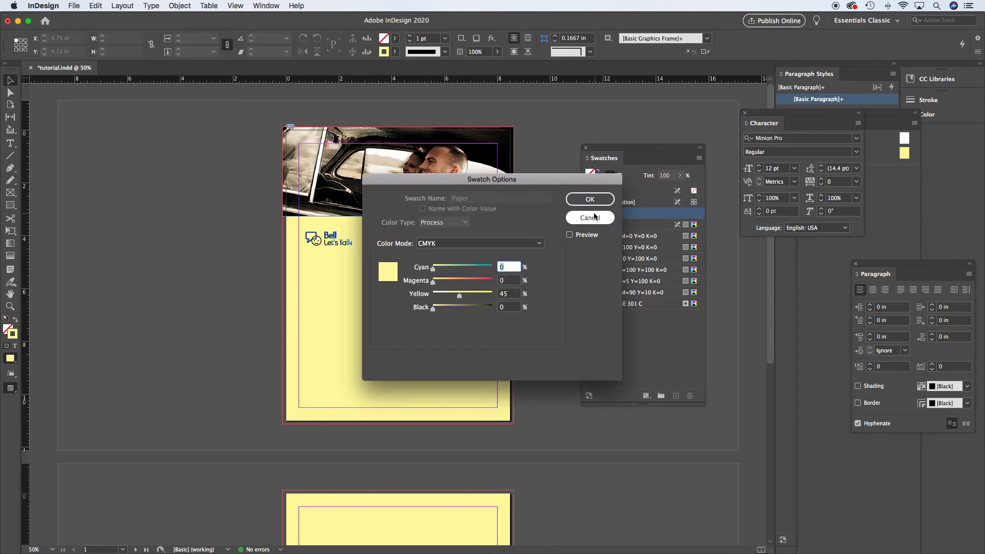
drag(461, 297, 432, 297)
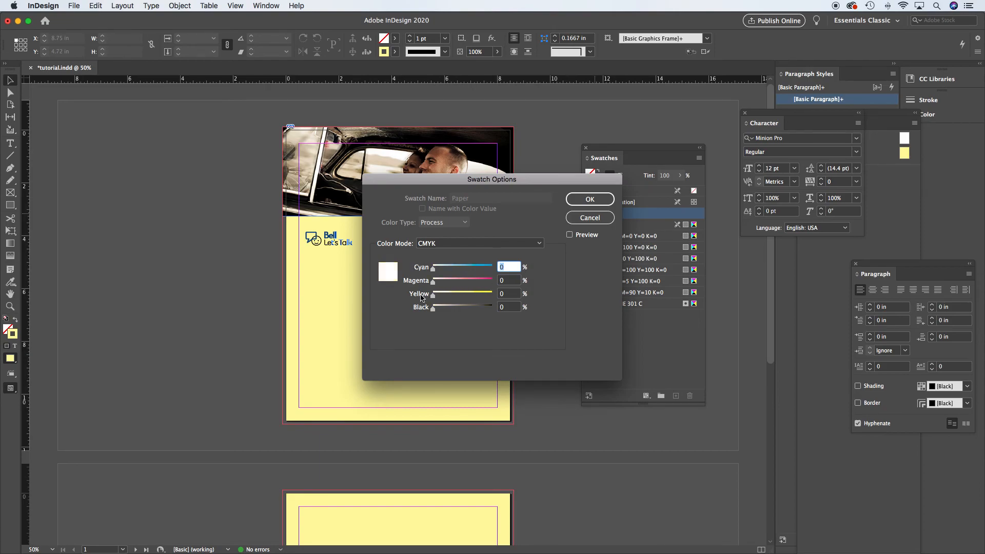
click(589, 199)
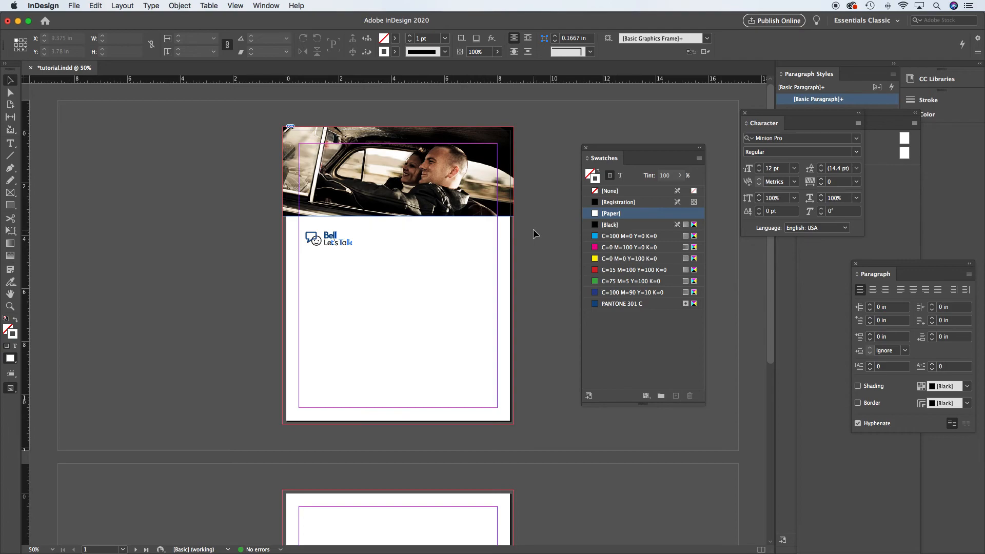
drag(328, 238, 237, 237)
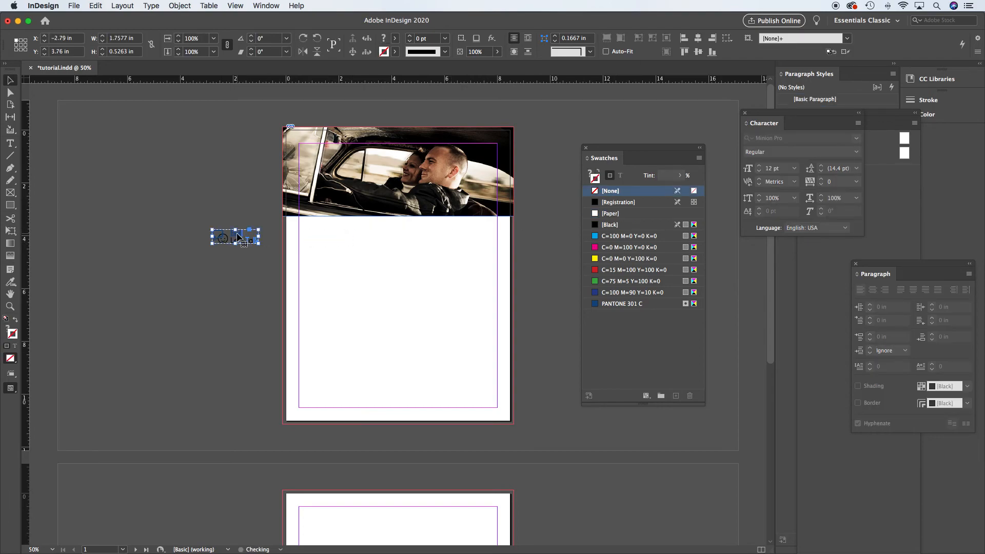
click(243, 298)
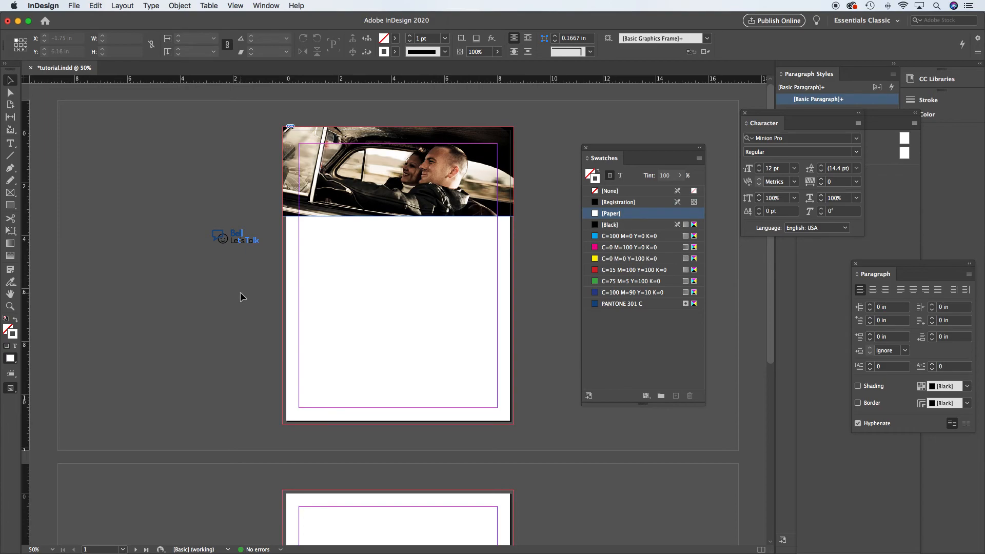
Expand the toolbar to two columns and compare the rectangle shape tools with the rectangle frame tools
click(5, 63)
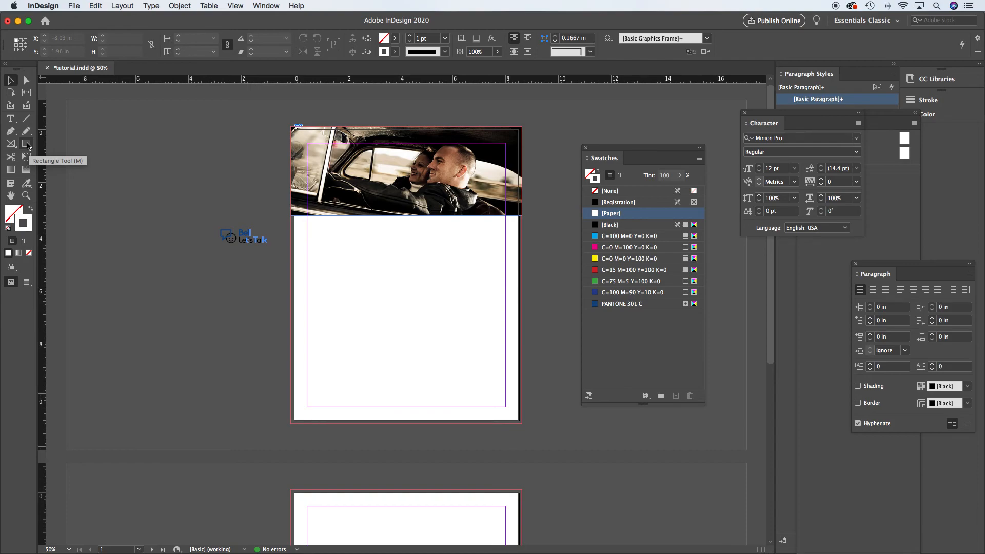
click(27, 146)
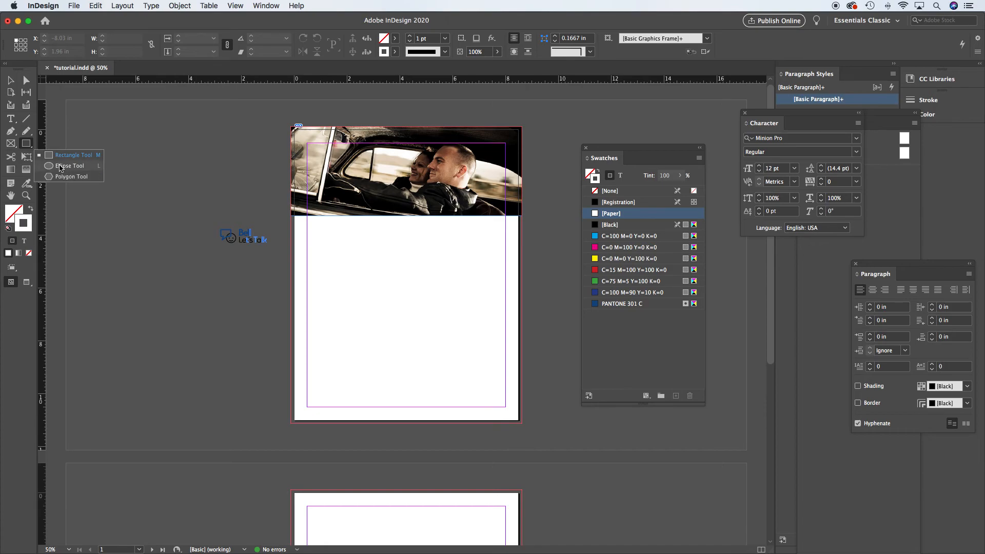
click(25, 144)
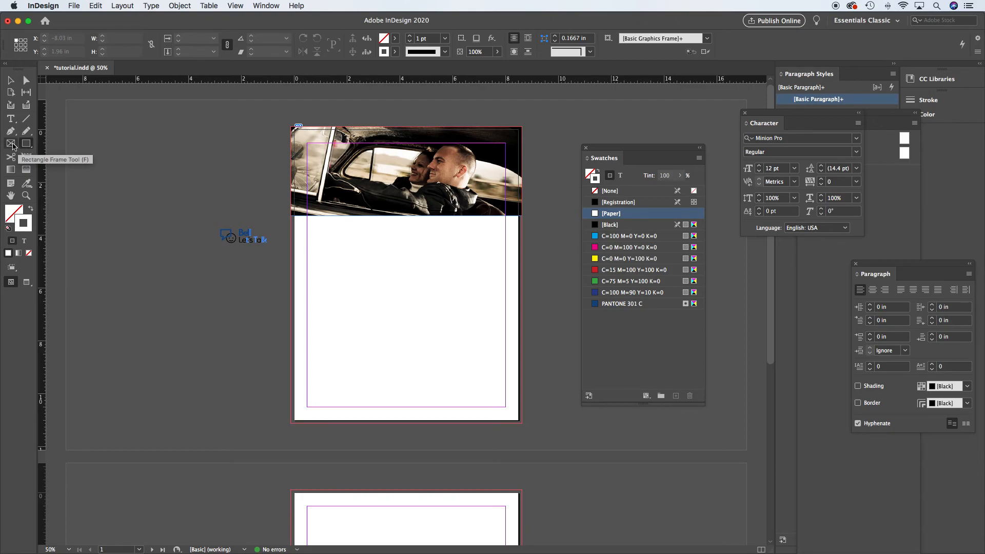
click(10, 147)
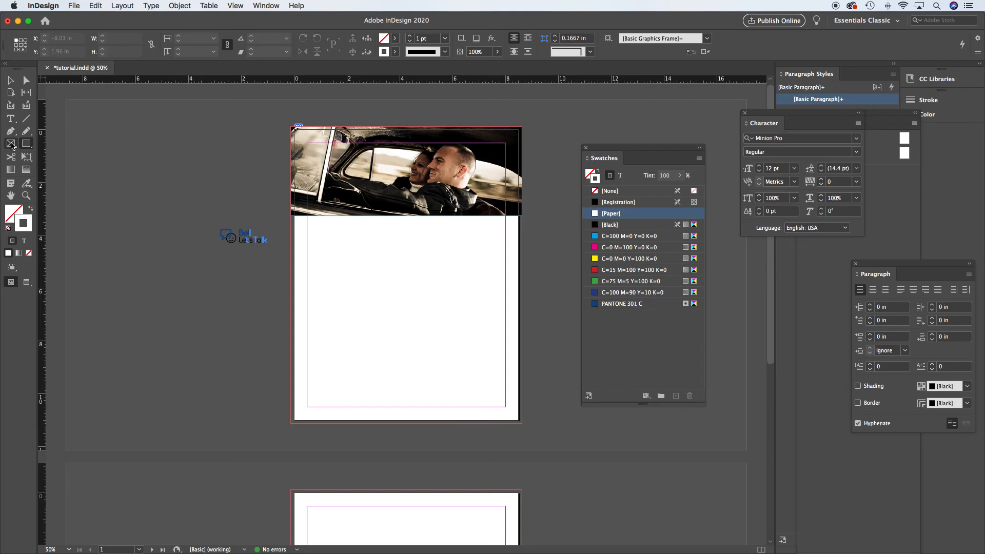
click(25, 146)
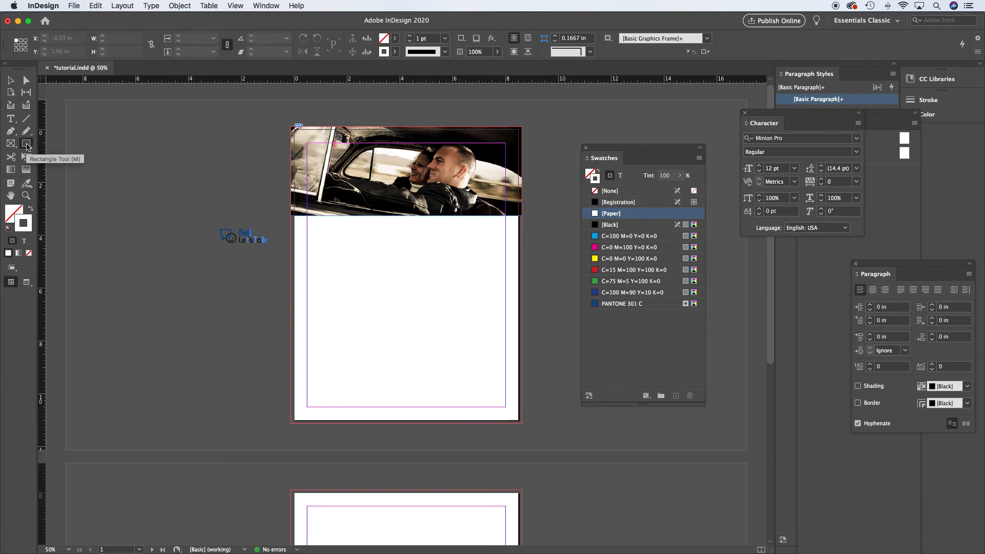
drag(11, 145, 21, 150)
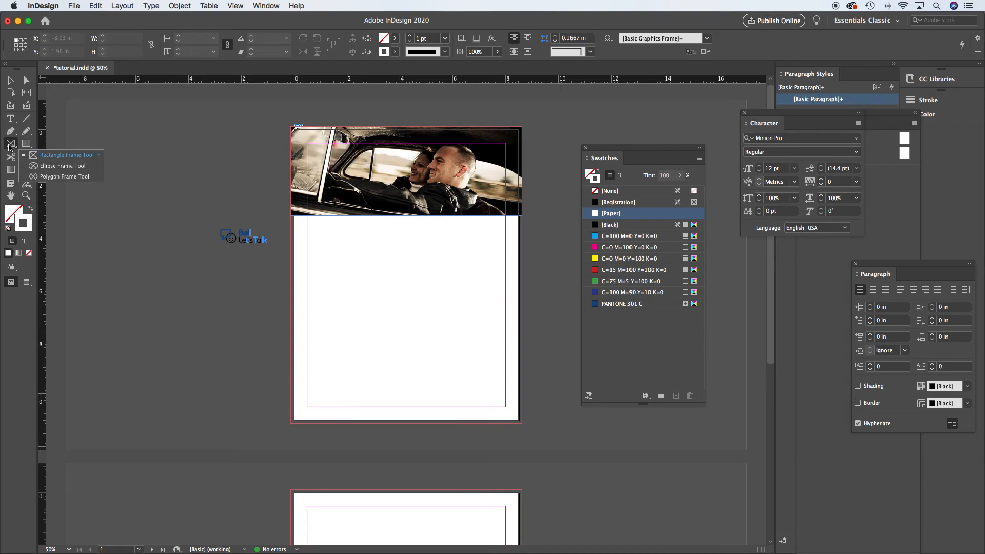
click(10, 143)
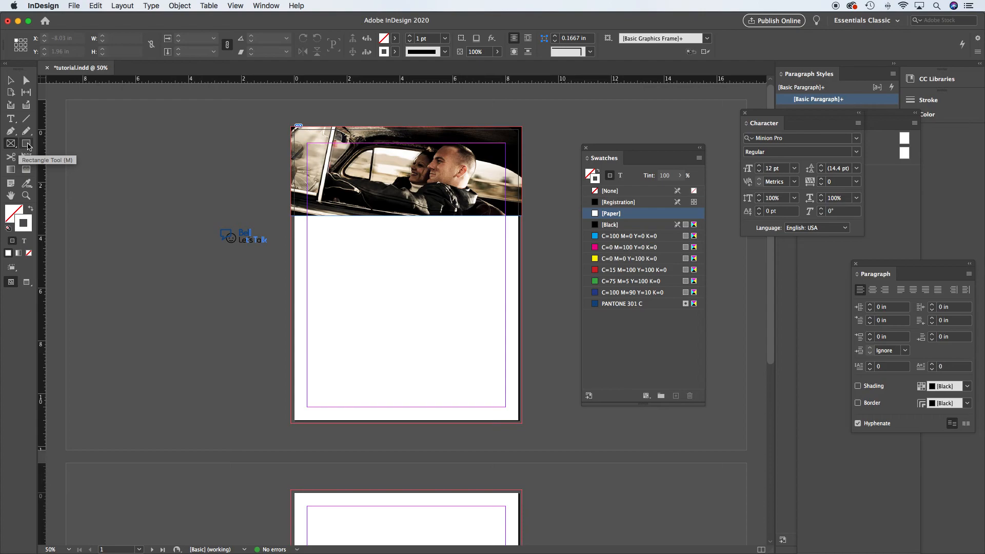
Draw an 8.75 x 11.25 in rectangle over the whole first page out to the bleed edges, and return to the Selection tool
click(28, 147)
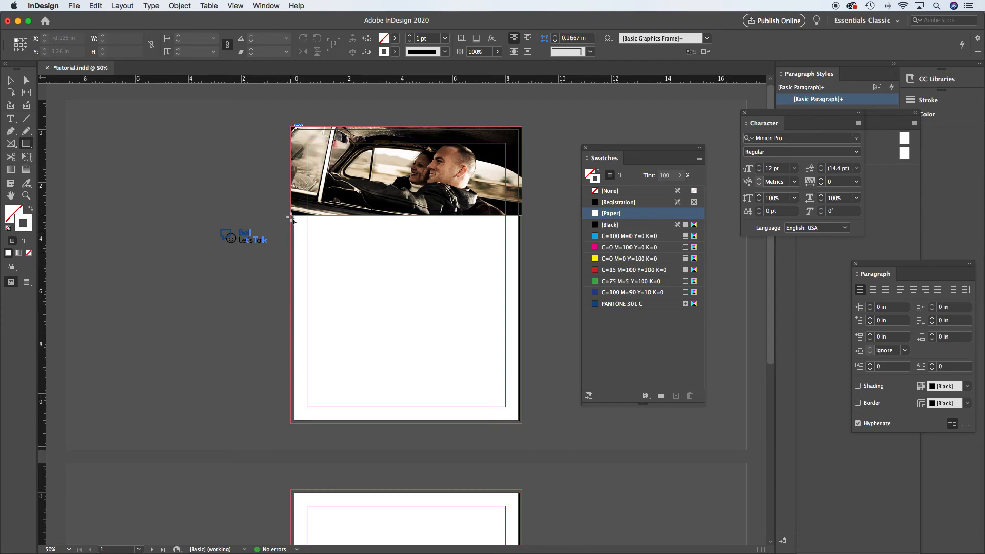
drag(291, 425, 522, 127)
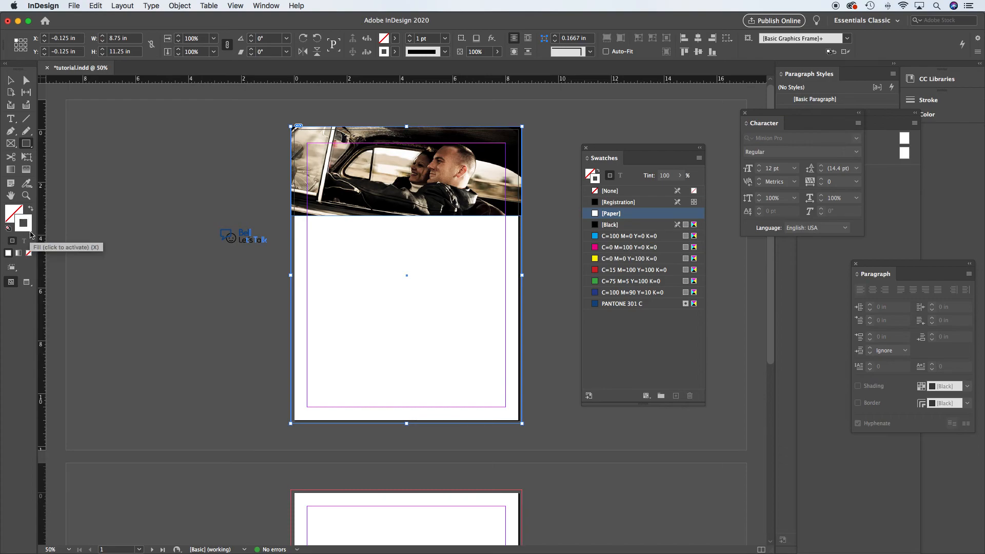
click(23, 229)
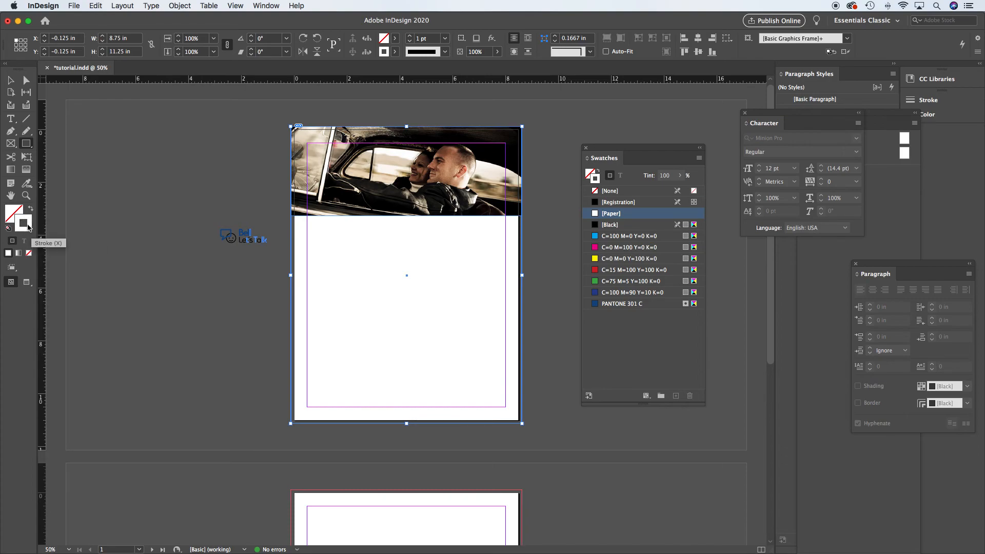
key(v)
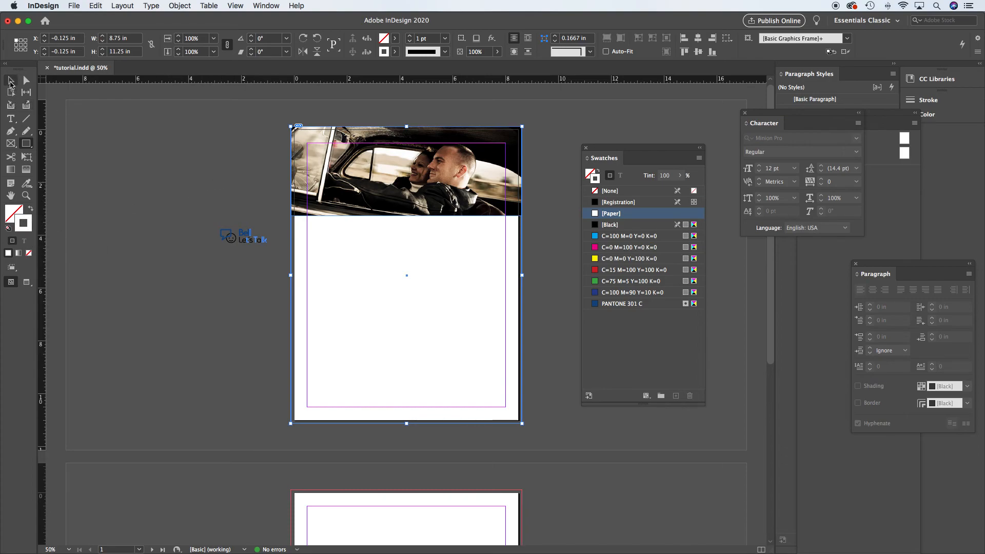
Move the full-page rectangle partly onto the pasteboard and examine the white outline at its corner up close
drag(292, 264, 210, 263)
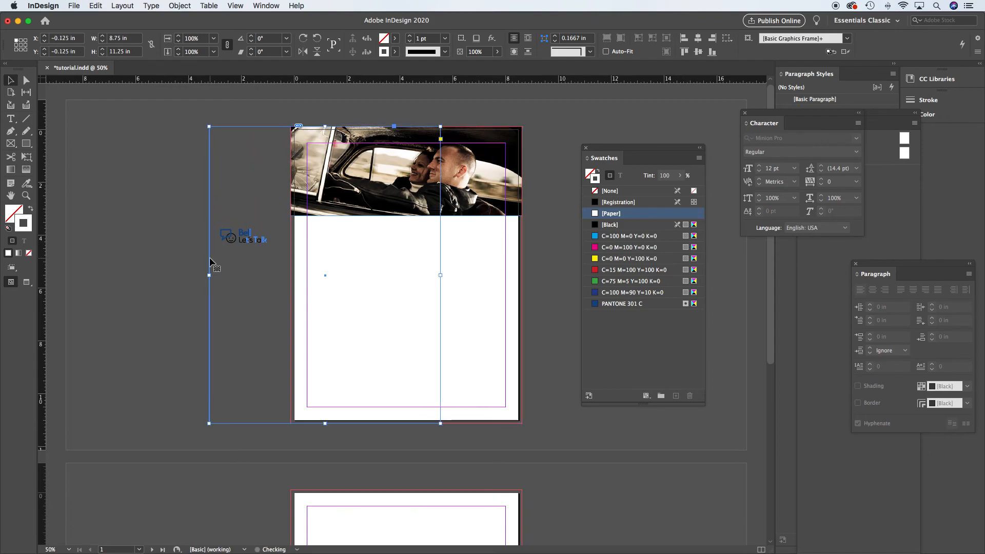
click(99, 223)
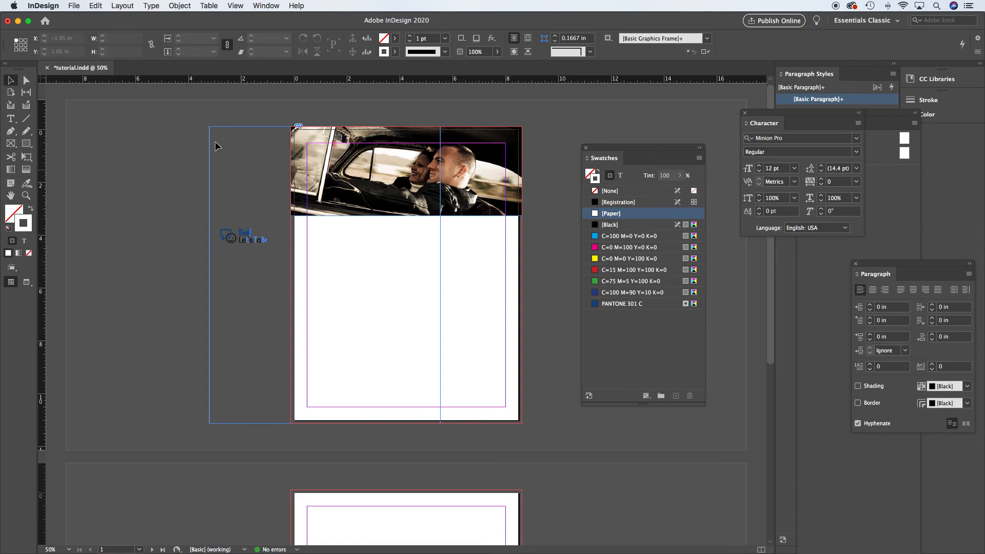
drag(198, 120, 259, 166)
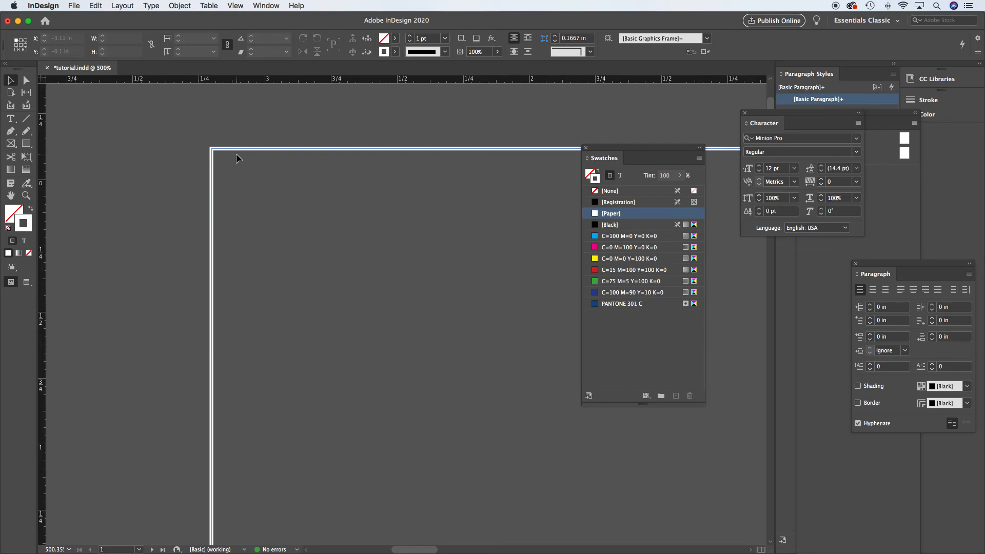
key(super+0)
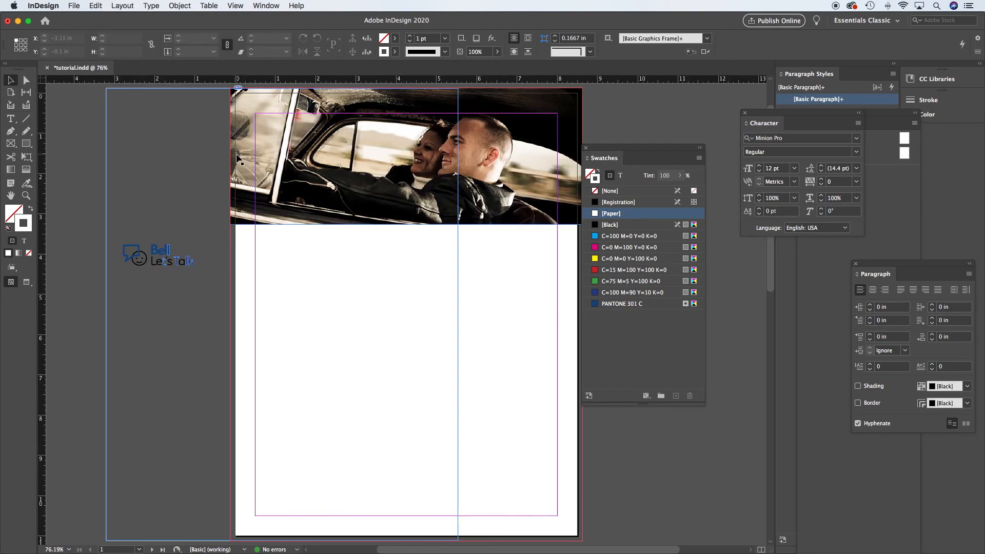
Inspect the fill and stroke colour settings of the full-page rectangle, with the rectangle selected and deselected
click(236, 156)
scroll(270, 261, up, 2)
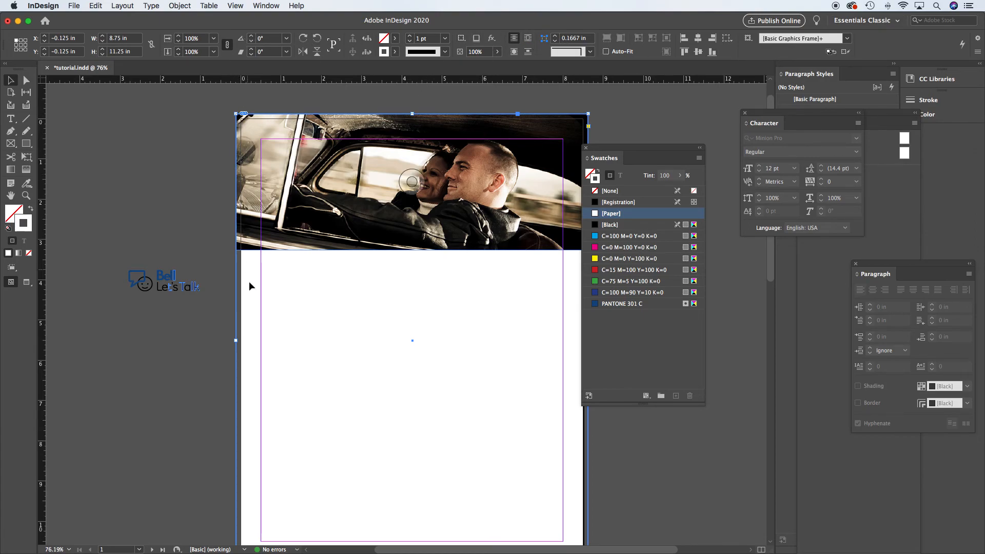
click(395, 53)
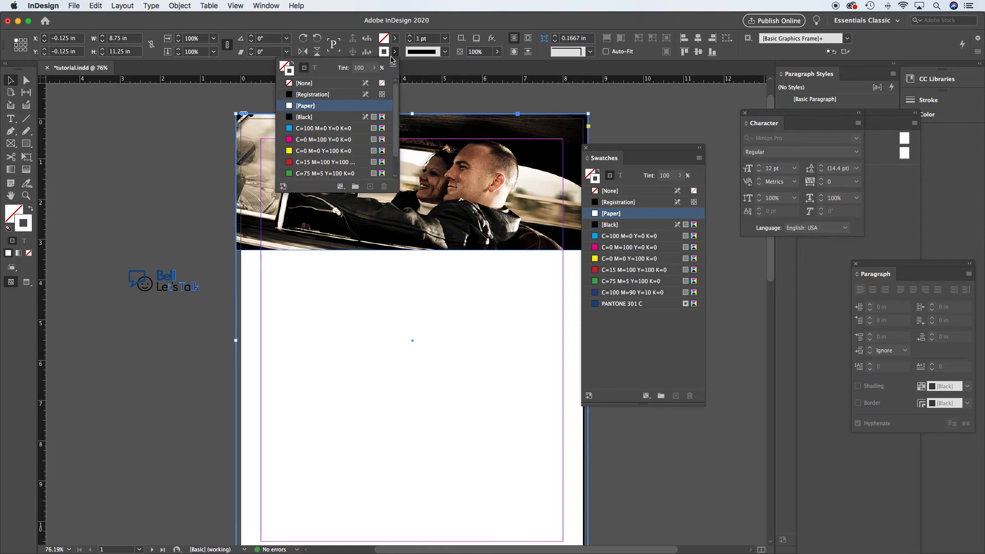
click(396, 39)
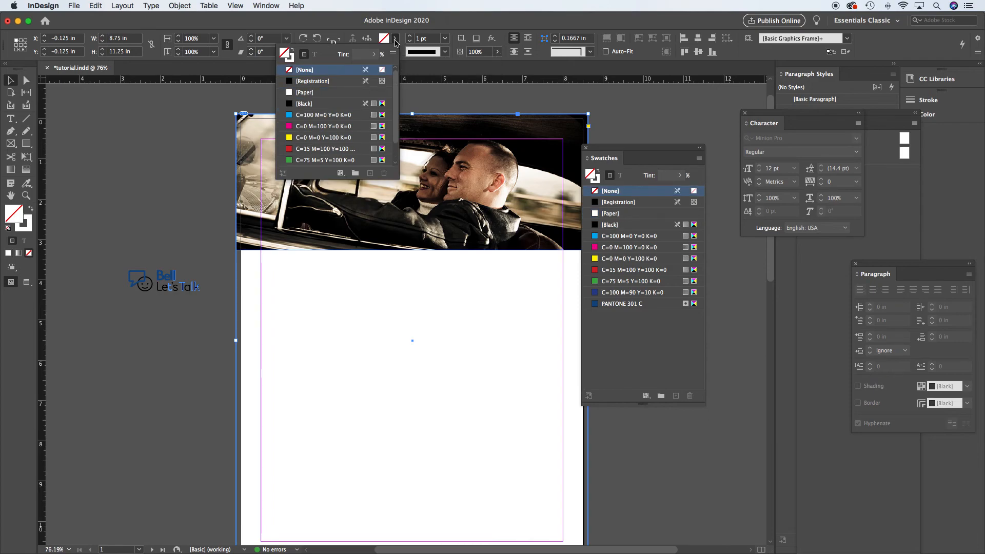
click(170, 126)
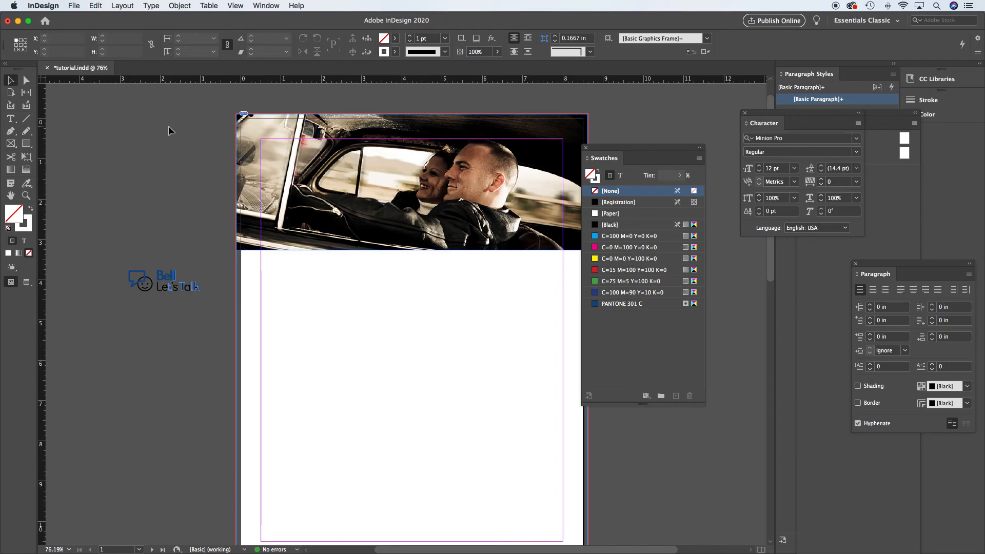
click(238, 272)
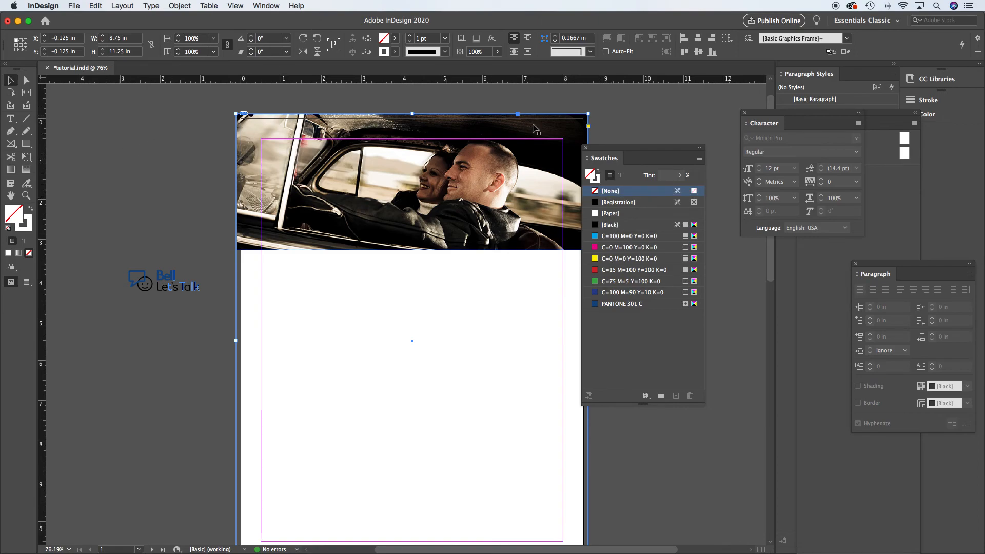
click(597, 181)
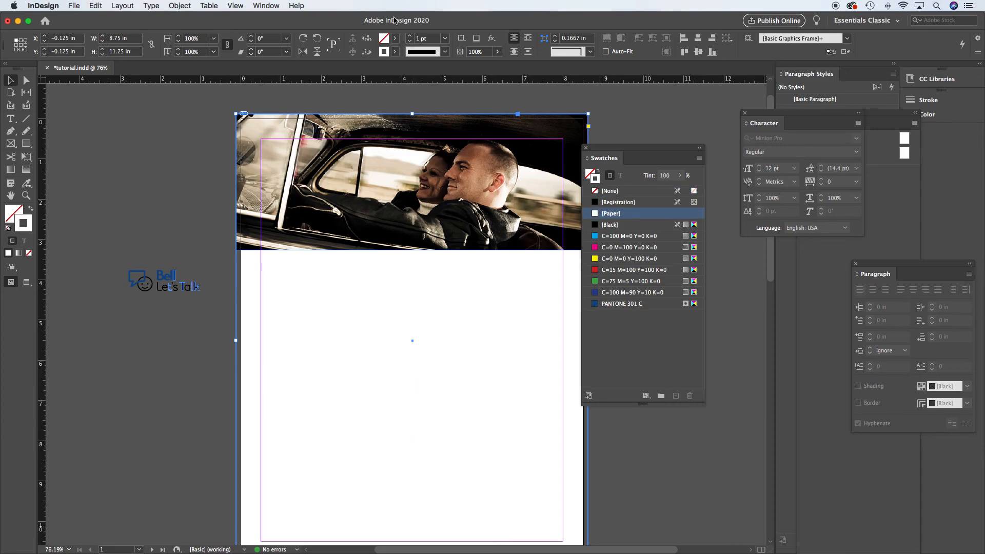
click(395, 52)
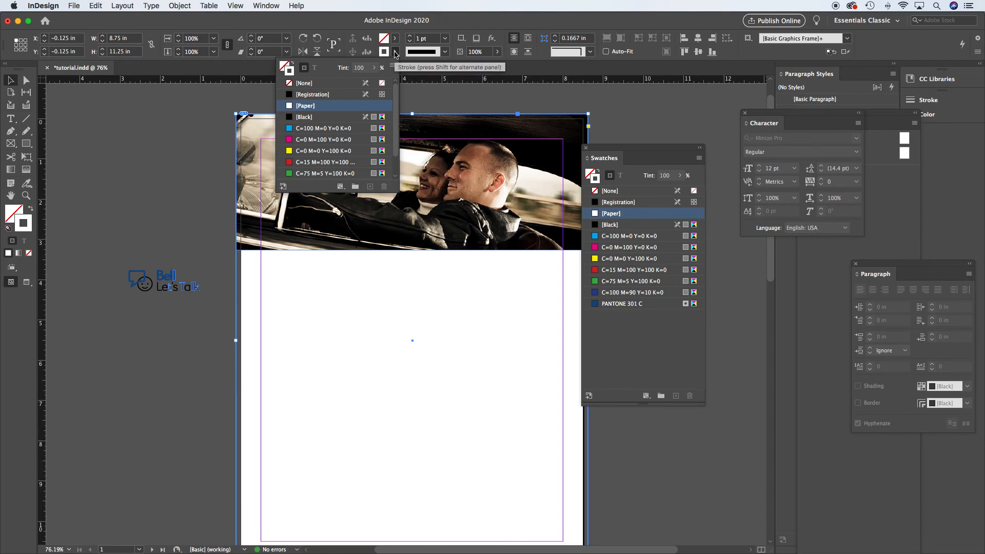
click(531, 88)
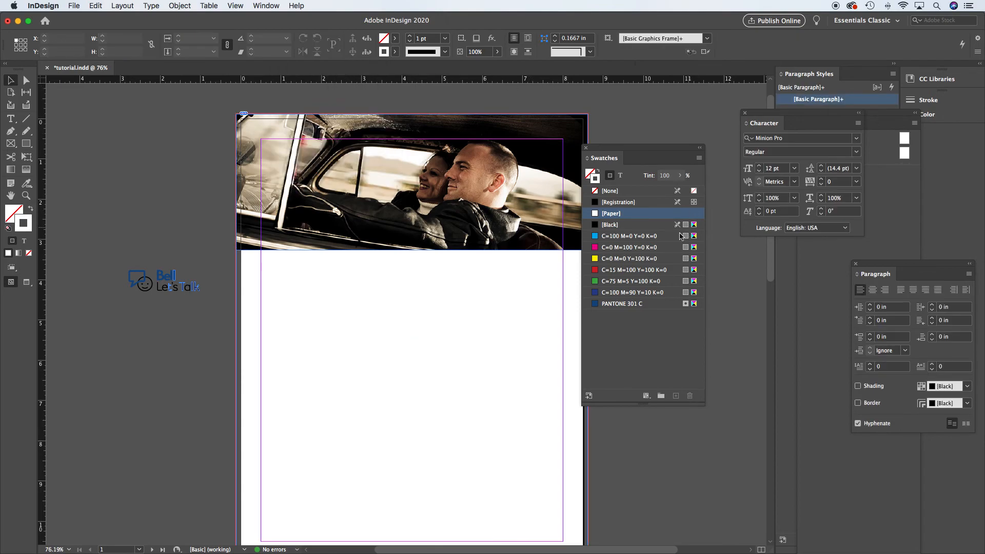
Move the Swatches panel clear of the page and, with nothing selected, set the default stroke to [None]
drag(618, 156, 635, 128)
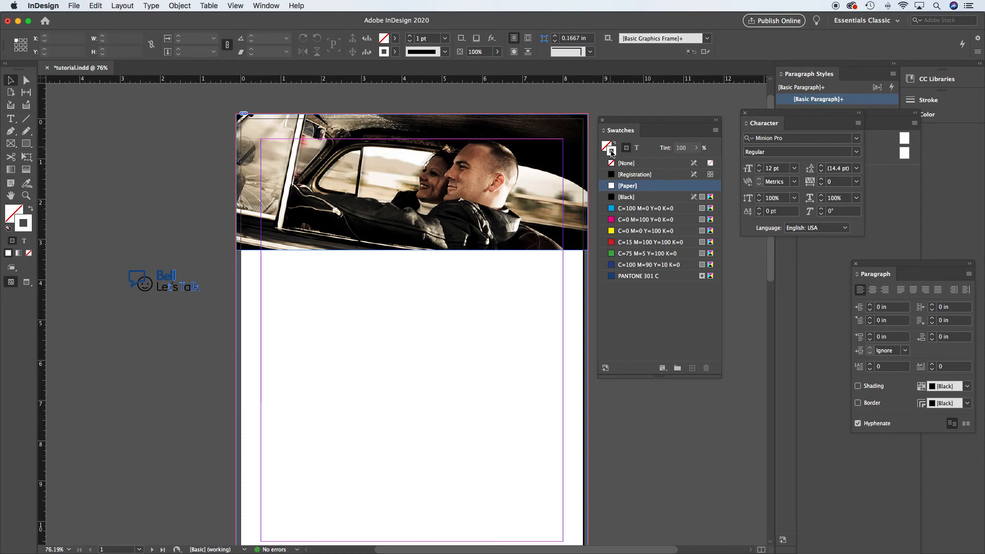
click(627, 164)
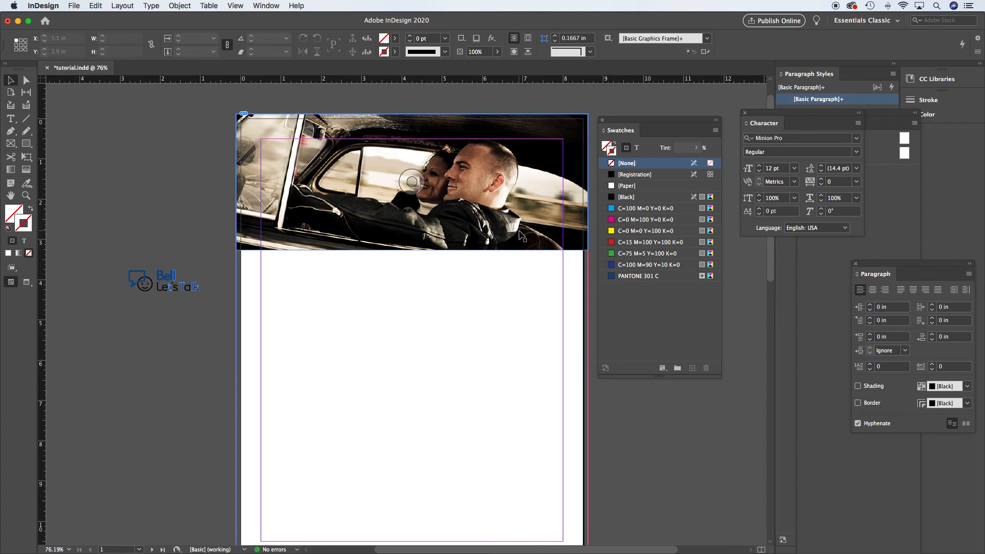
With nothing selected, set the default fill to C=100 M=0 Y=0 K=0, check the rectangle, and reset the default fill to [None]
click(607, 147)
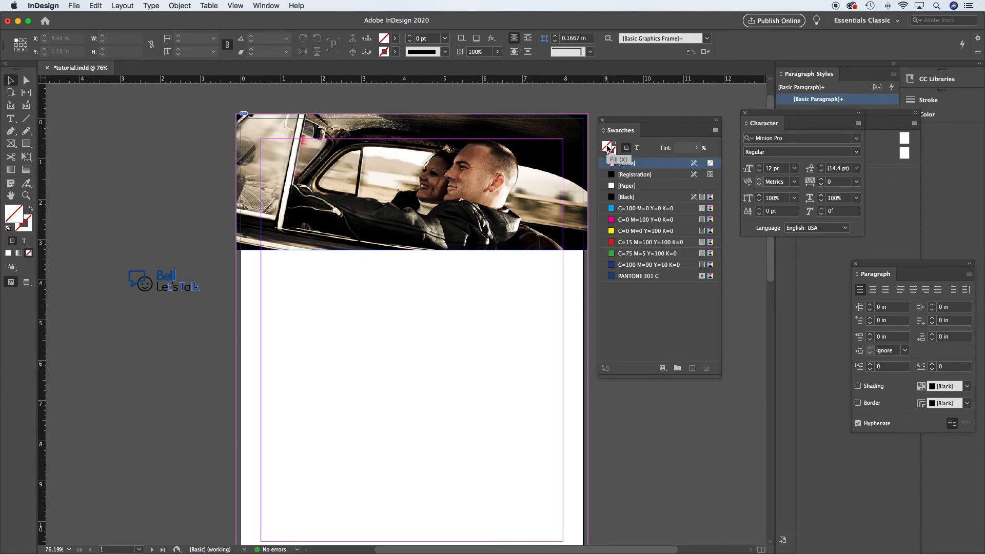
click(642, 208)
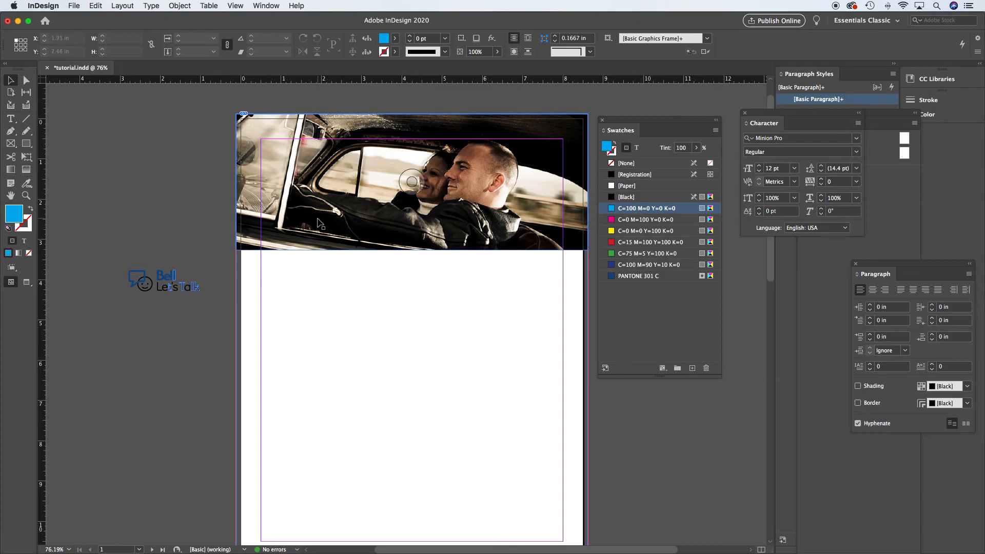
click(237, 291)
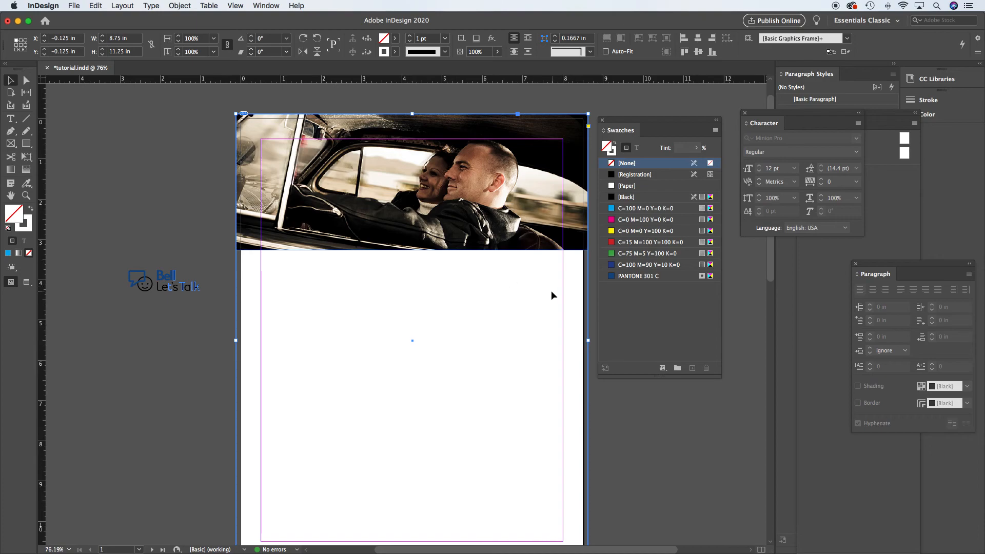
click(187, 230)
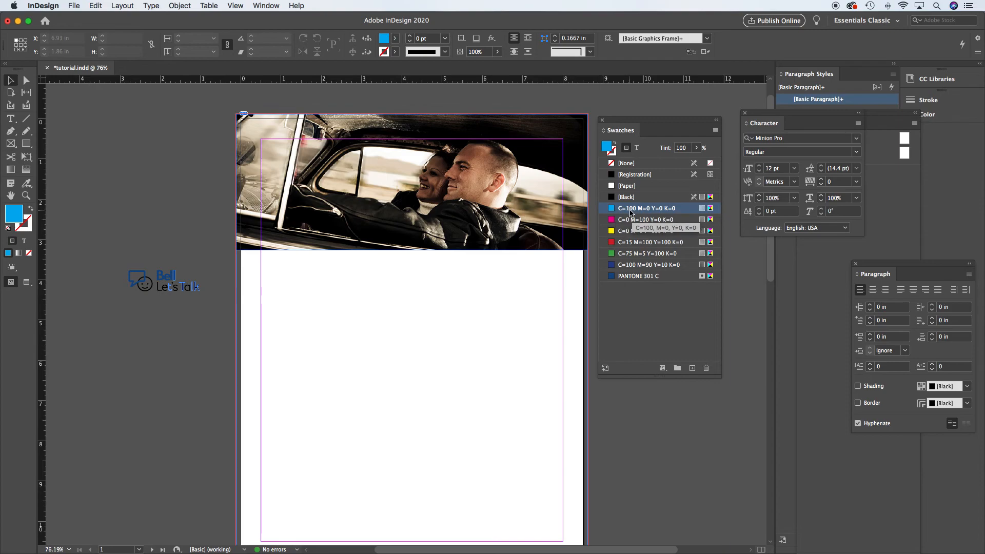
click(631, 164)
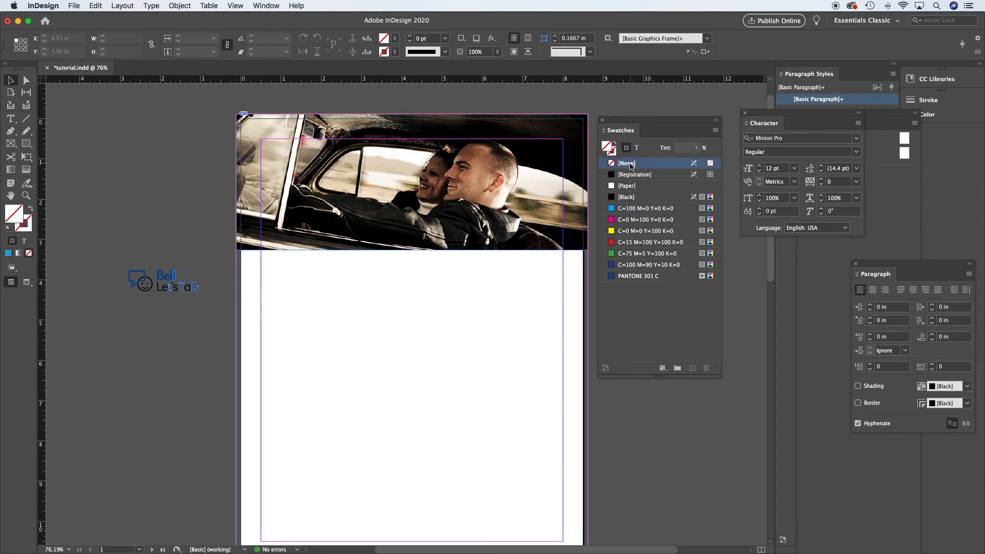
Give the full-page rectangle no stroke and a C=100 M=0 Y=0 K=0 fill, and extend its top edge to the bleed line
click(237, 271)
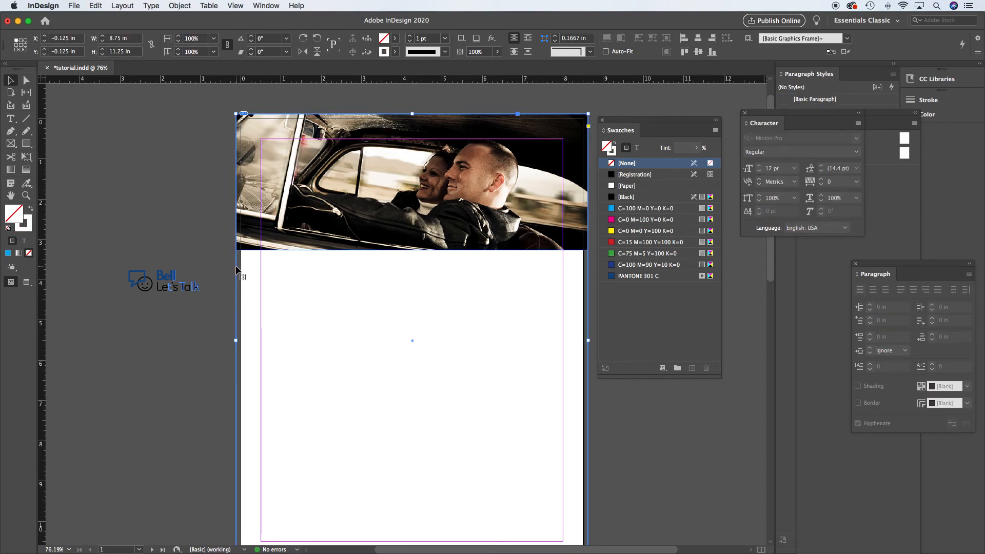
click(614, 153)
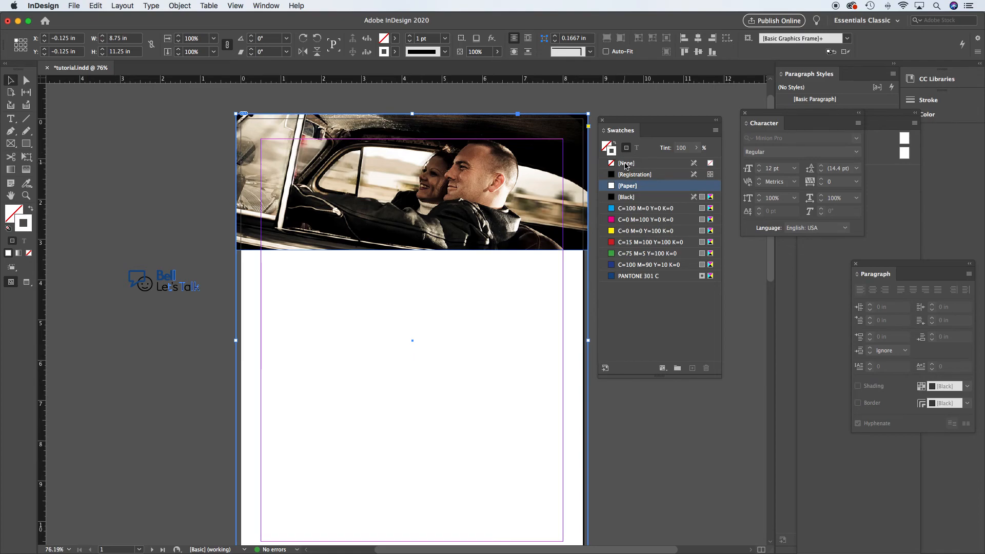
key(slash)
click(608, 147)
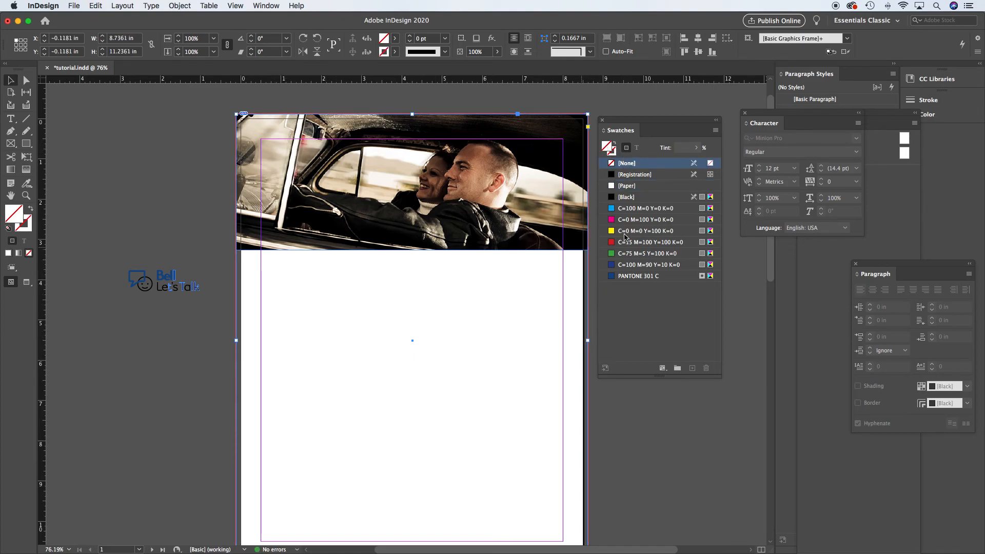
click(612, 209)
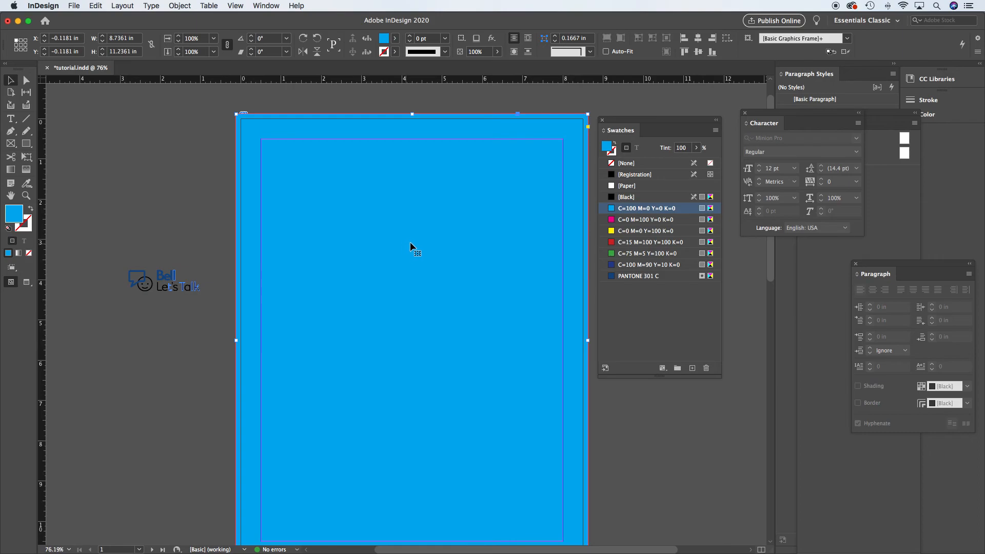
mouse_move(412, 114)
mouse_down()
mouse_move(413, 175)
mouse_move(412, 113)
mouse_up()
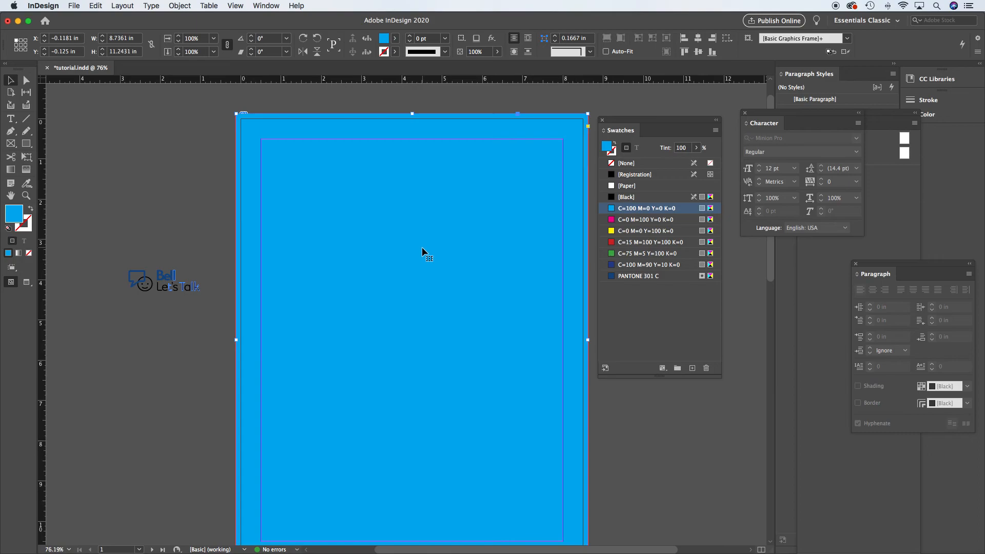
Review the Arrange commands and the context commands available for the selected cyan rectangle, without applying any
click(186, 7)
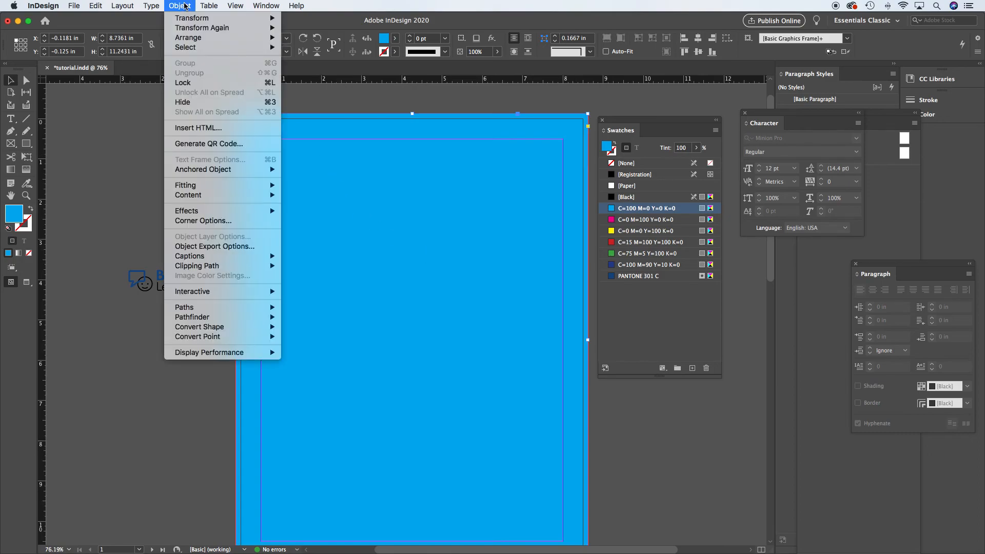
mouse_move(188, 39)
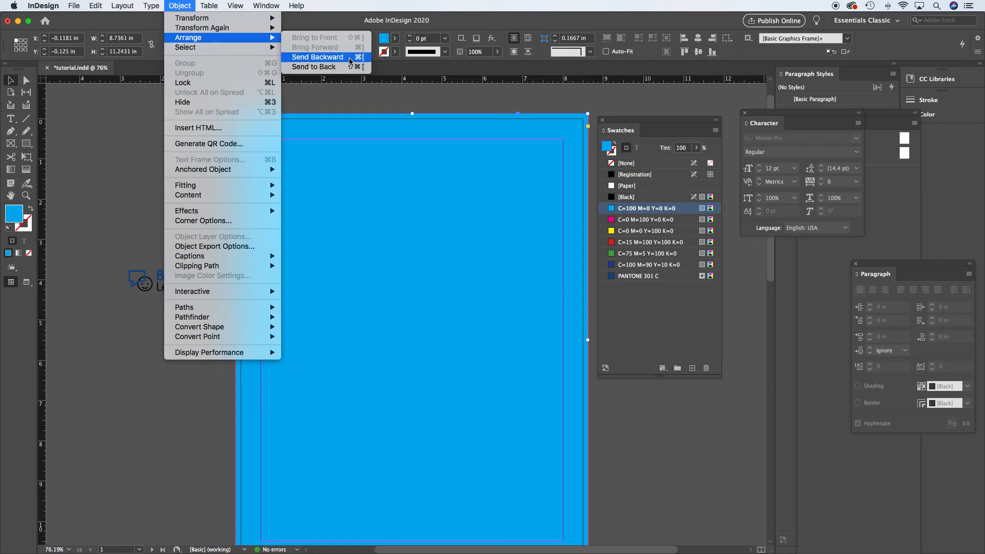
mouse_move(262, 39)
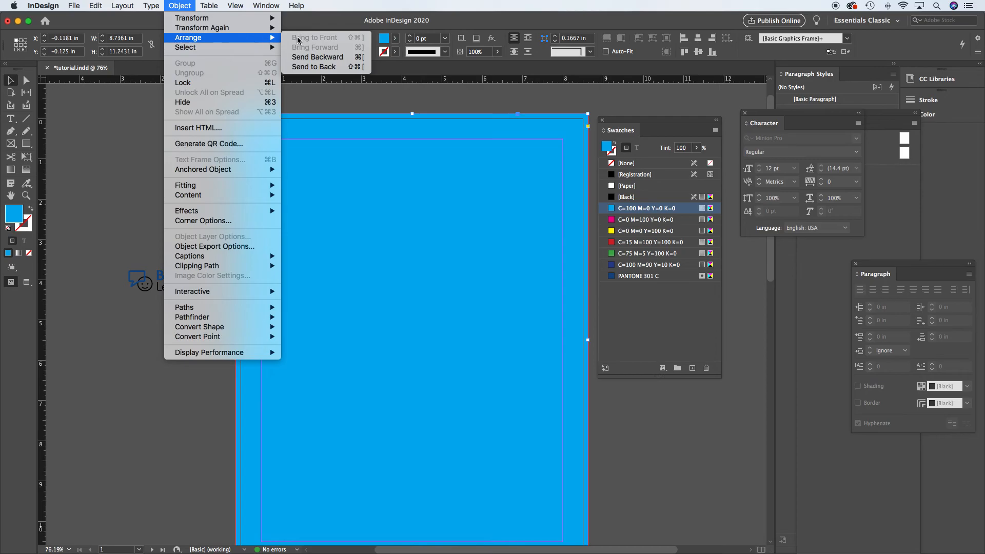
click(394, 101)
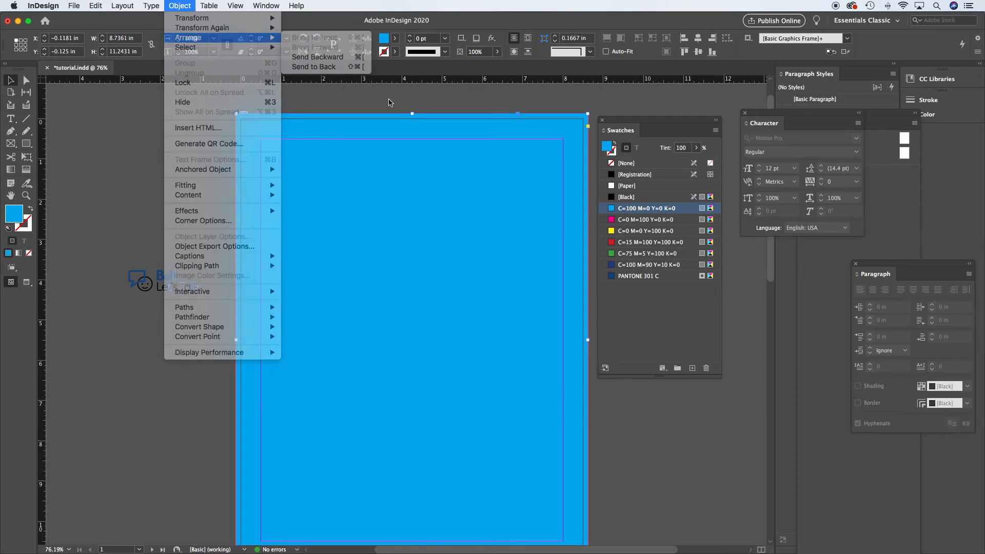
right_click(402, 162)
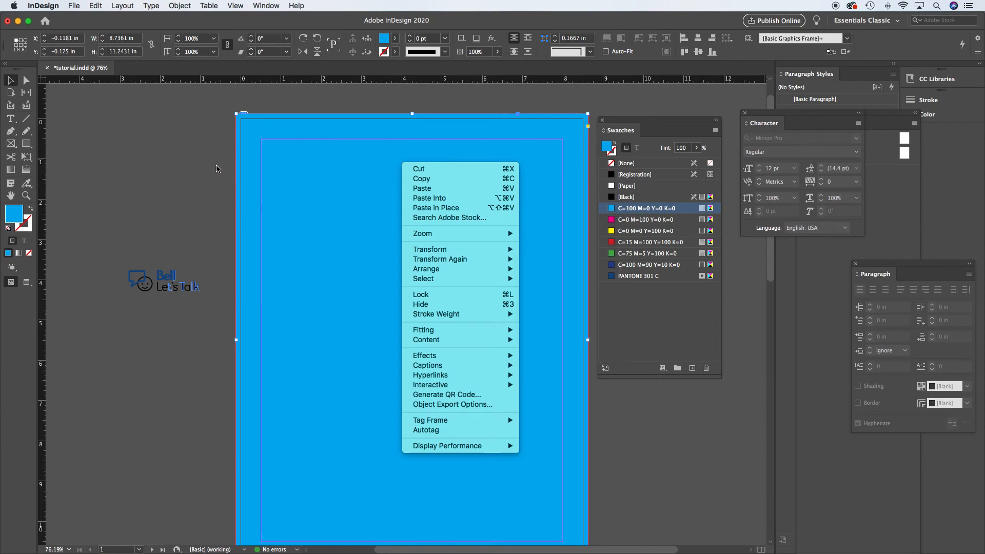
click(196, 150)
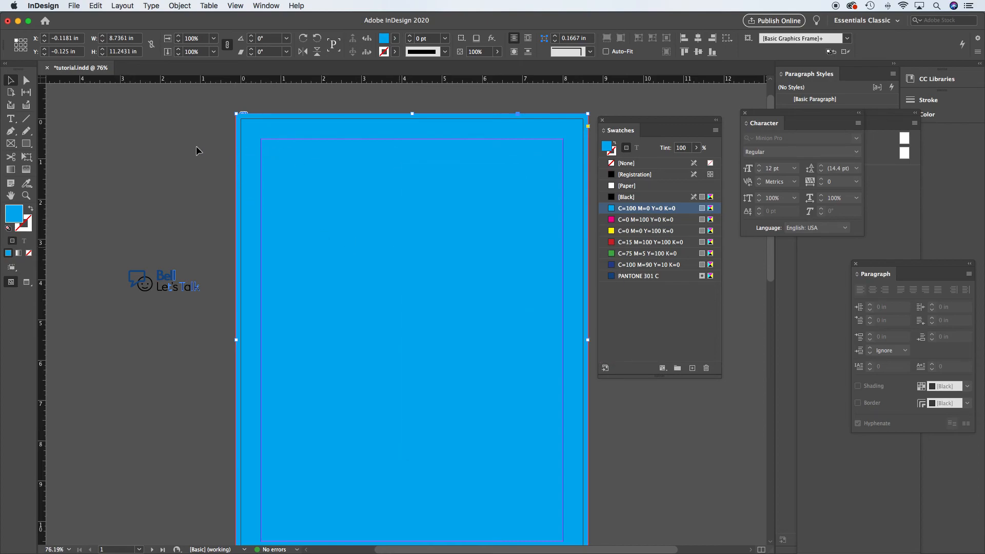
Compare the context commands offered on the pasteboard and over the page while nothing is selected
click(196, 145)
right_click(197, 144)
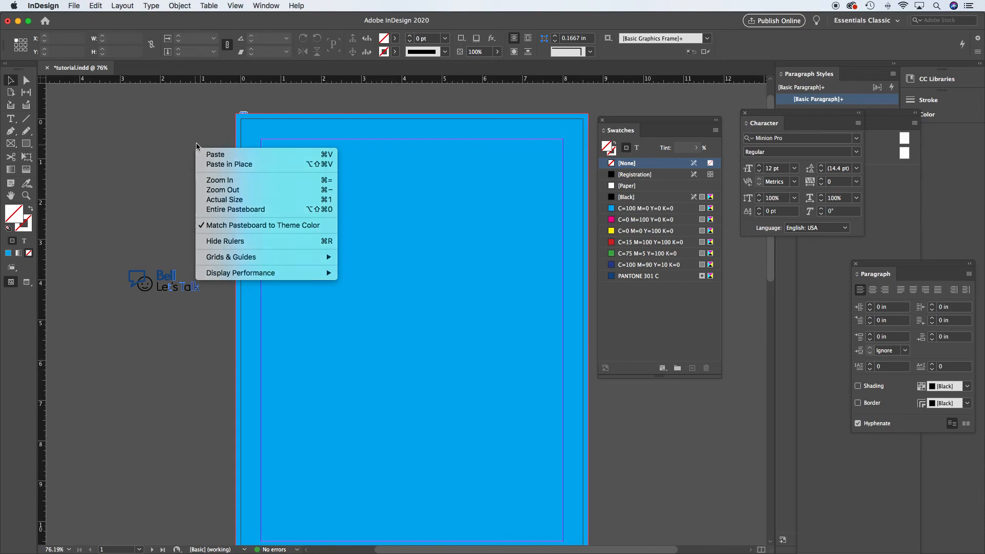
click(196, 143)
right_click(276, 152)
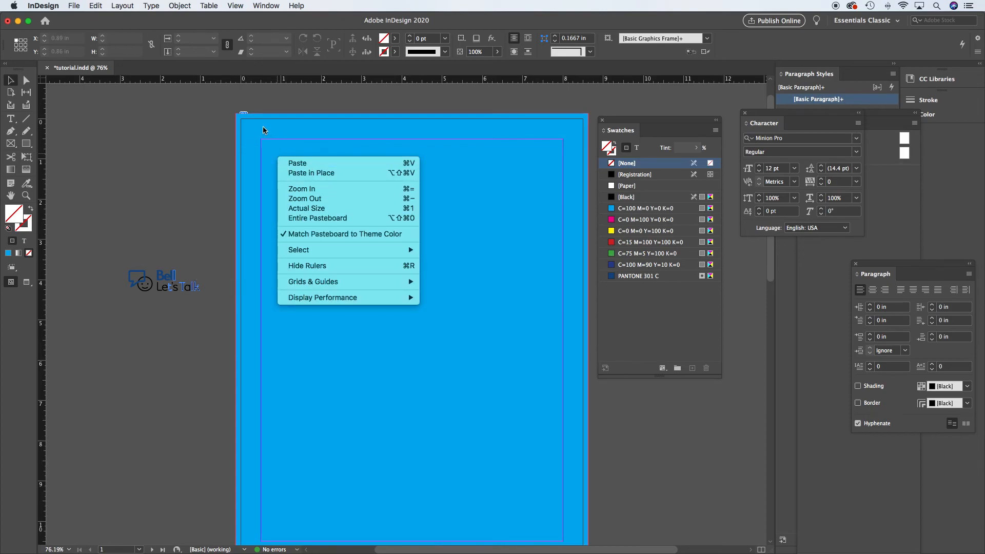
click(202, 144)
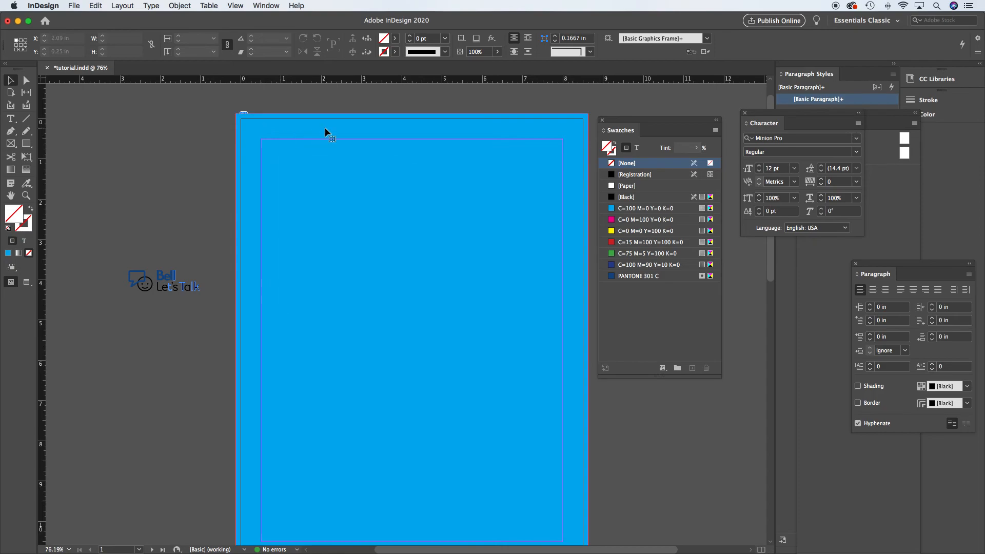
Send the cyan full-page rectangle to the back of the stacking order, behind the photo, and check the page
click(325, 127)
right_click(380, 171)
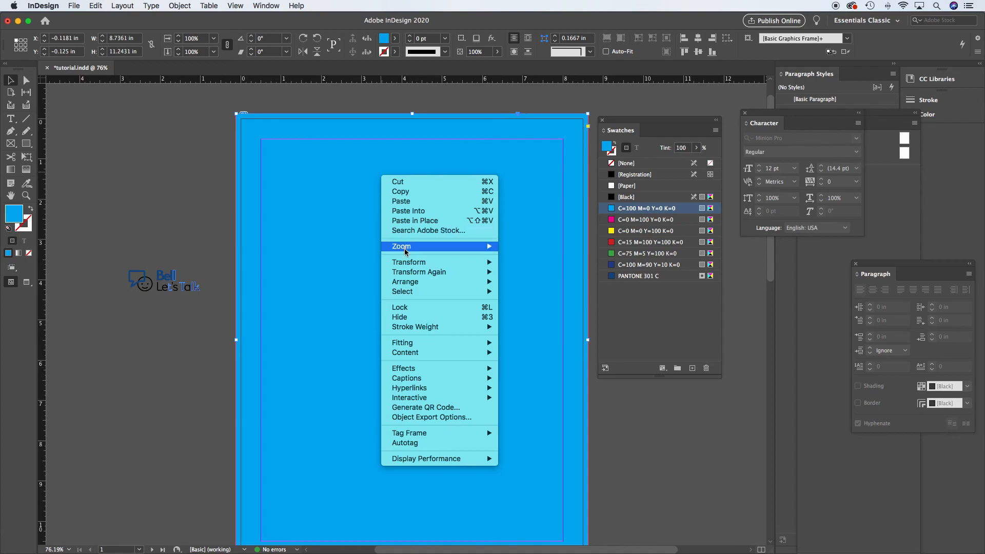
mouse_move(414, 282)
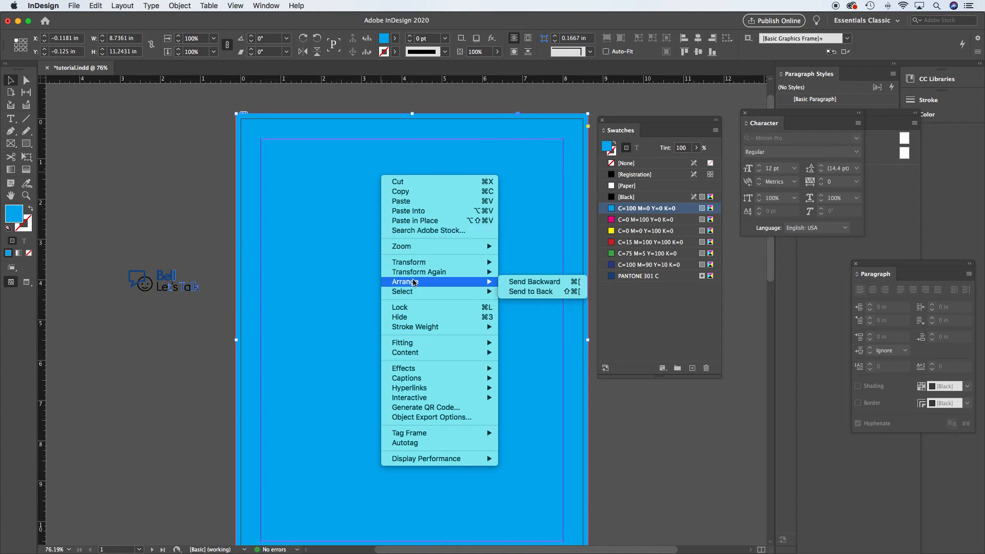
click(531, 292)
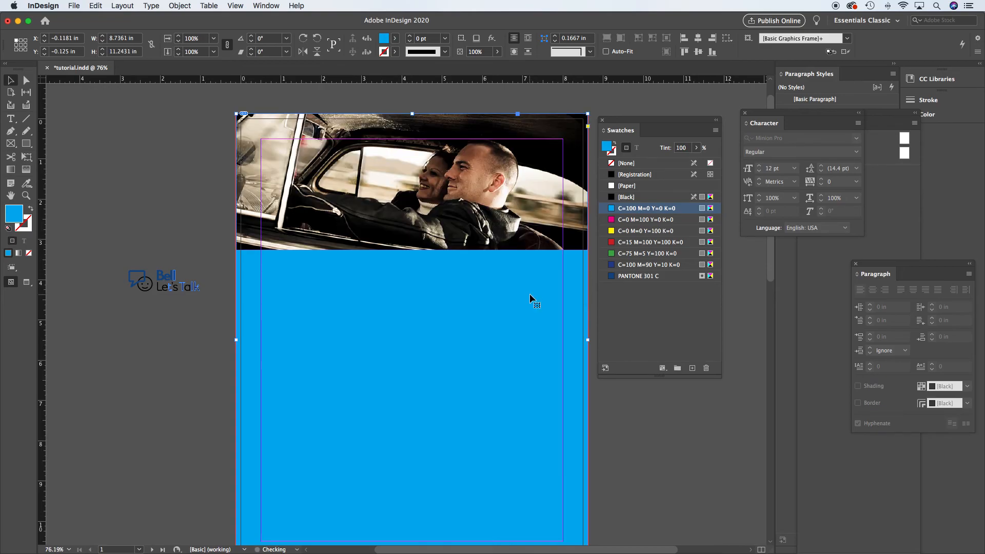
click(672, 398)
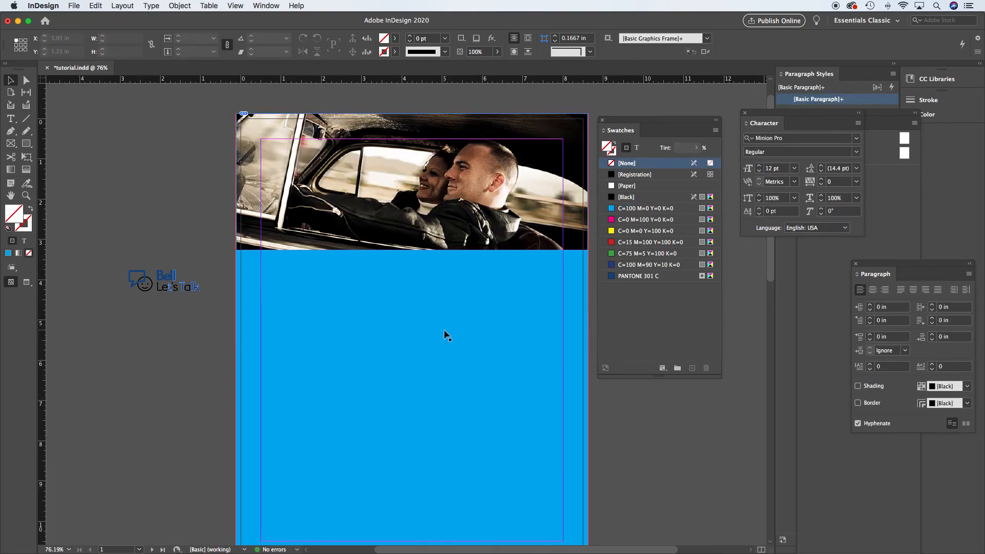
scroll(447, 331, down, 3)
scroll(447, 331, right, 2)
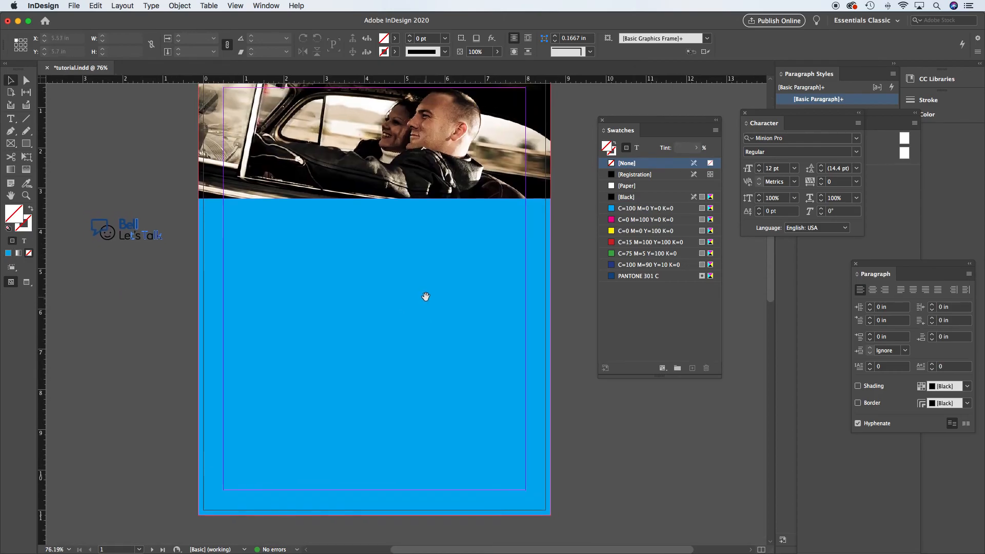
scroll(427, 286, up, 1)
scroll(427, 286, left, 1)
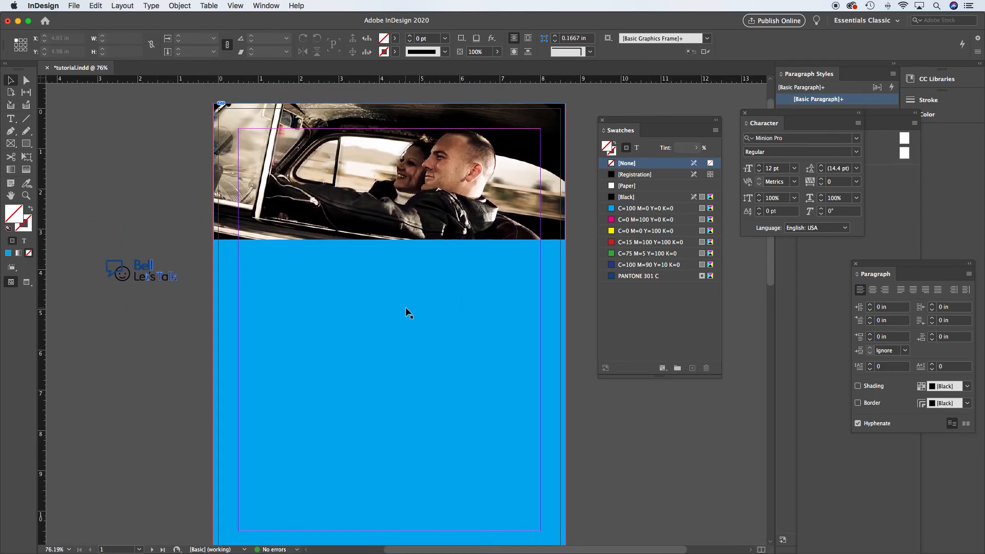
Lock the cyan background rectangle in place
click(351, 310)
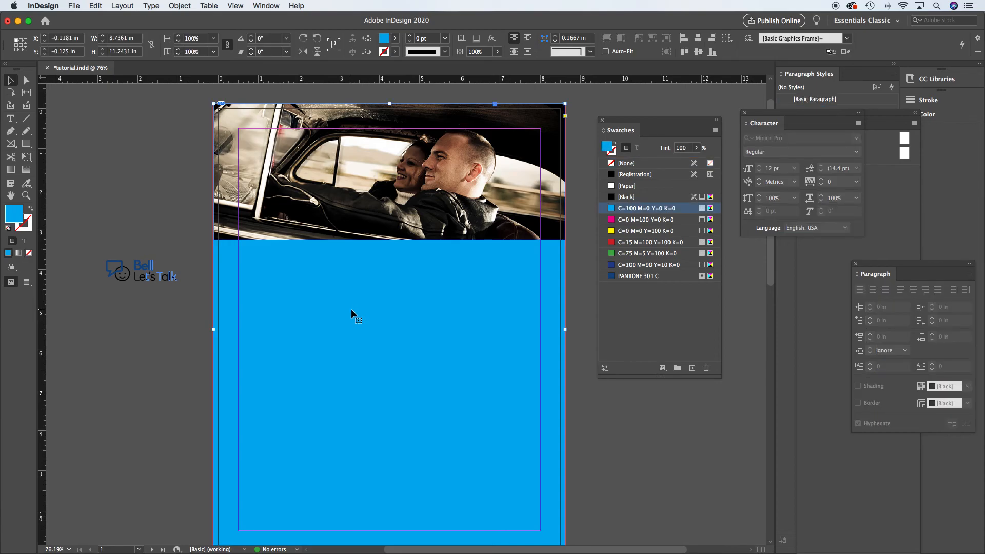
click(183, 5)
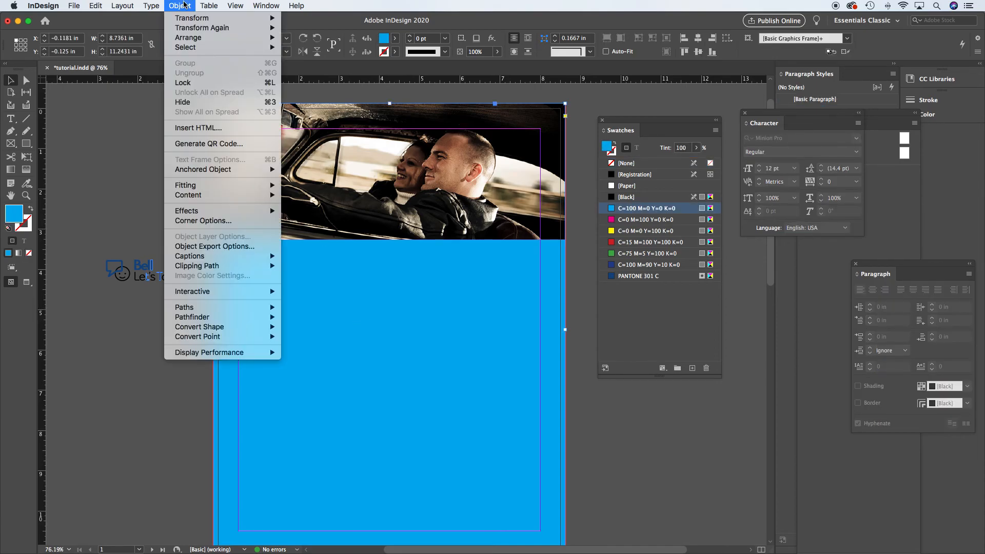
click(185, 83)
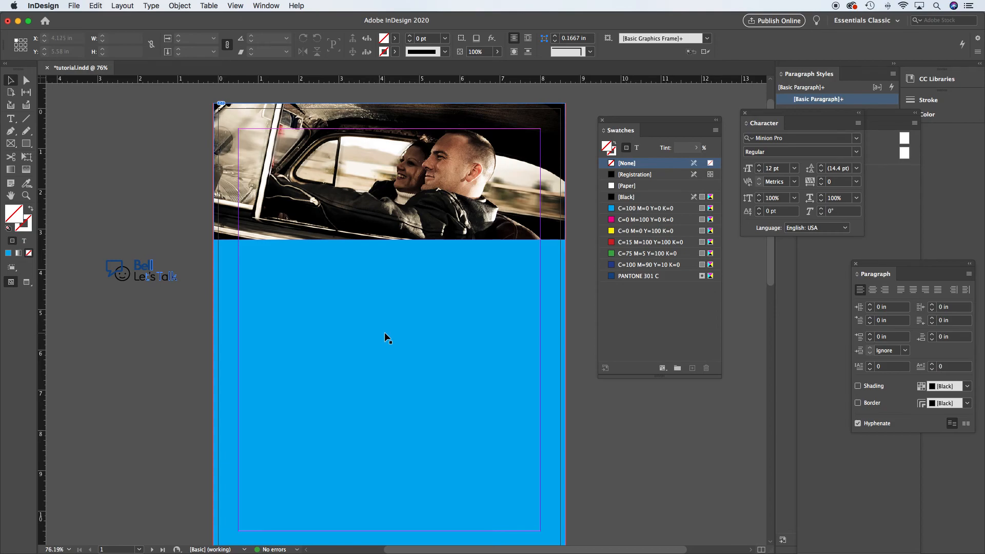
click(341, 311)
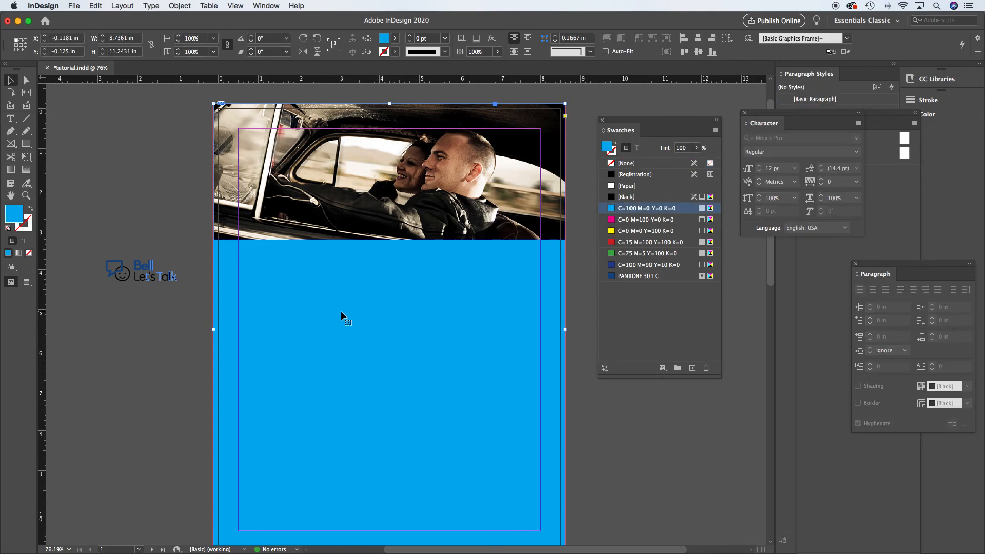
click(180, 6)
click(193, 85)
click(193, 84)
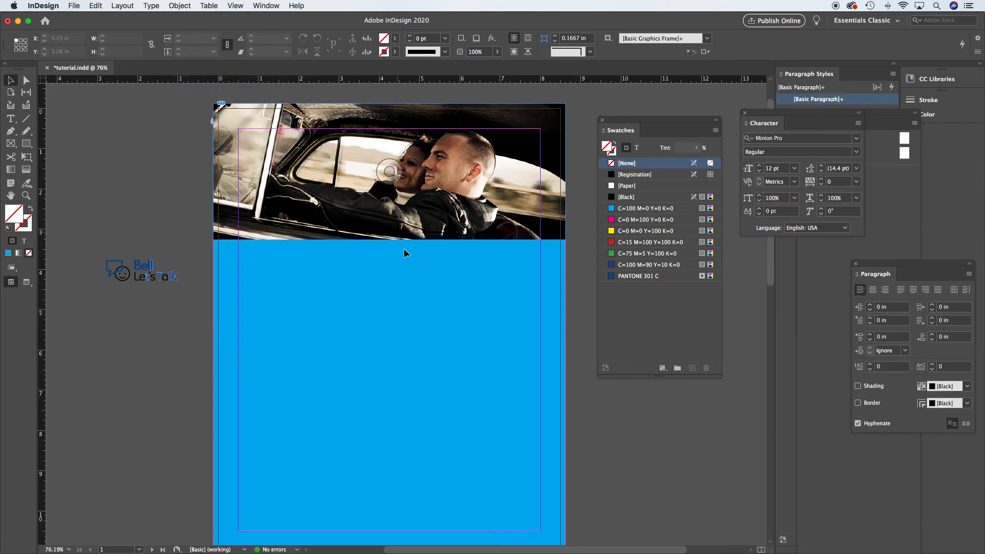
Unlock the cyan background rectangle and delete it from the page
click(212, 124)
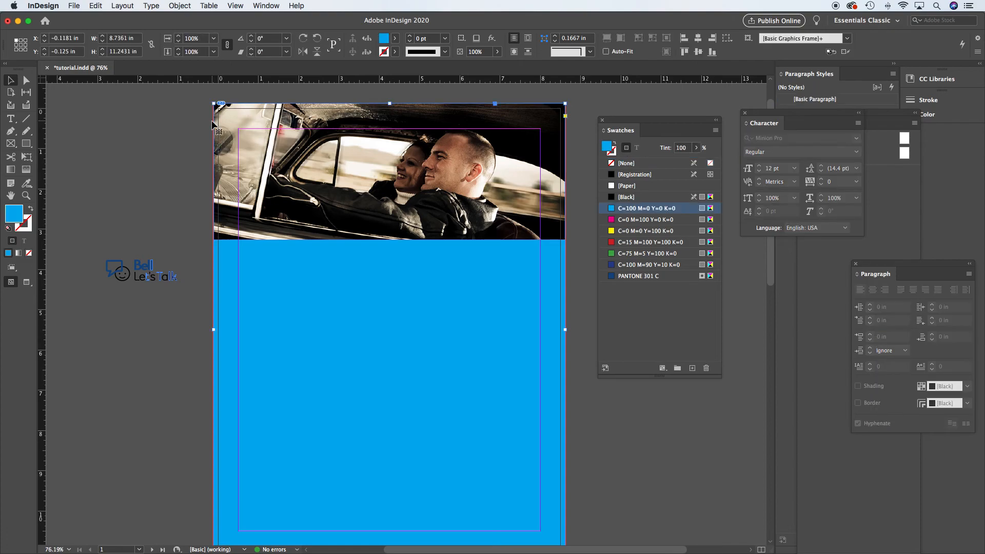
click(187, 7)
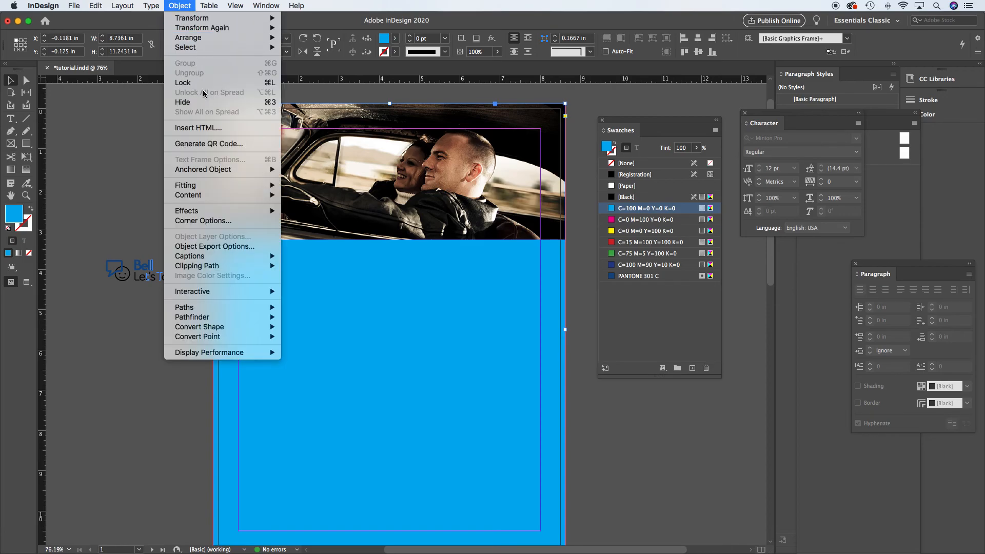
click(118, 124)
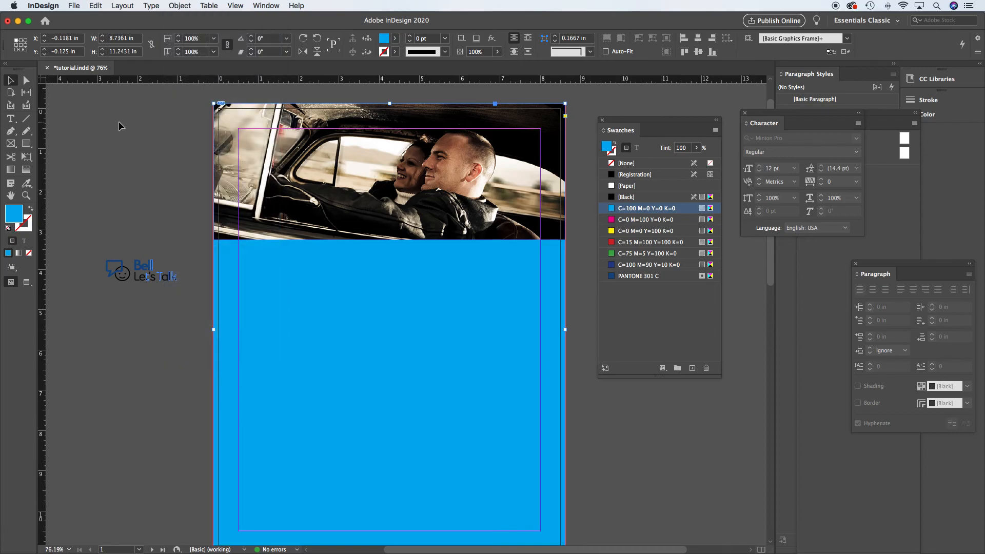
click(179, 5)
click(149, 120)
key(BackSpace)
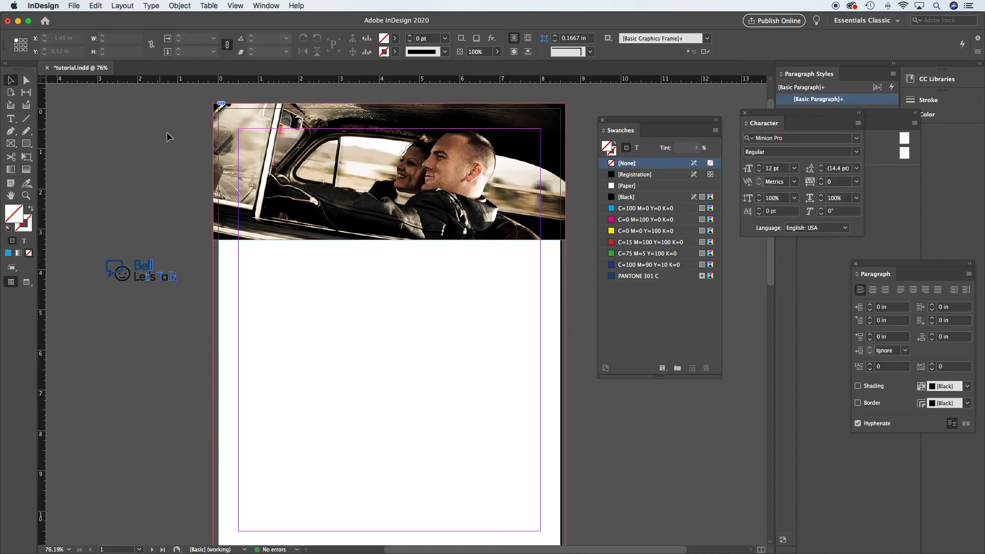
Draw a rectangle about 8.75 × 0.62 in from bleed to bleed directly below the photo, and fill it with PANTONE 301 C
click(26, 145)
mouse_move(215, 241)
mouse_down()
mouse_move(229, 255)
mouse_move(291, 267)
mouse_move(565, 265)
mouse_up()
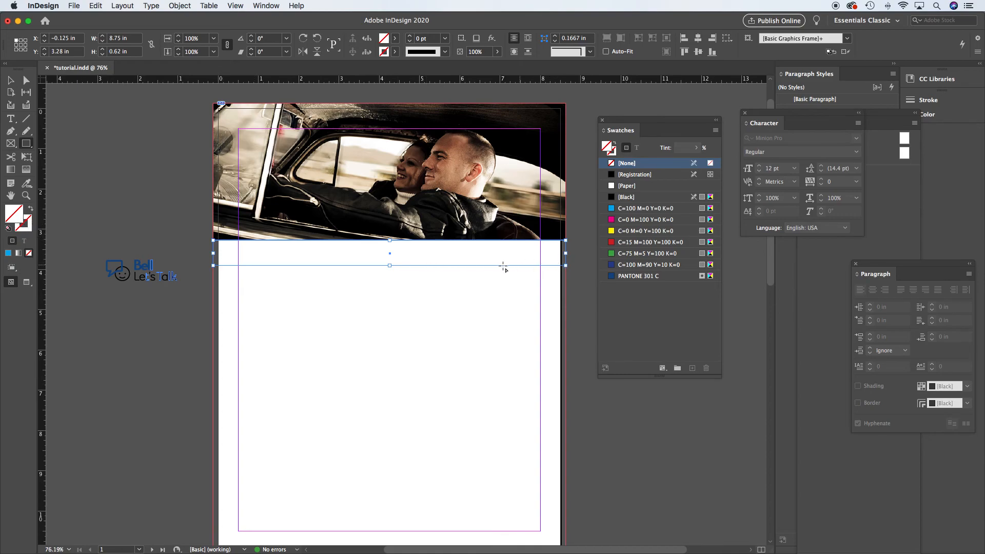
click(613, 151)
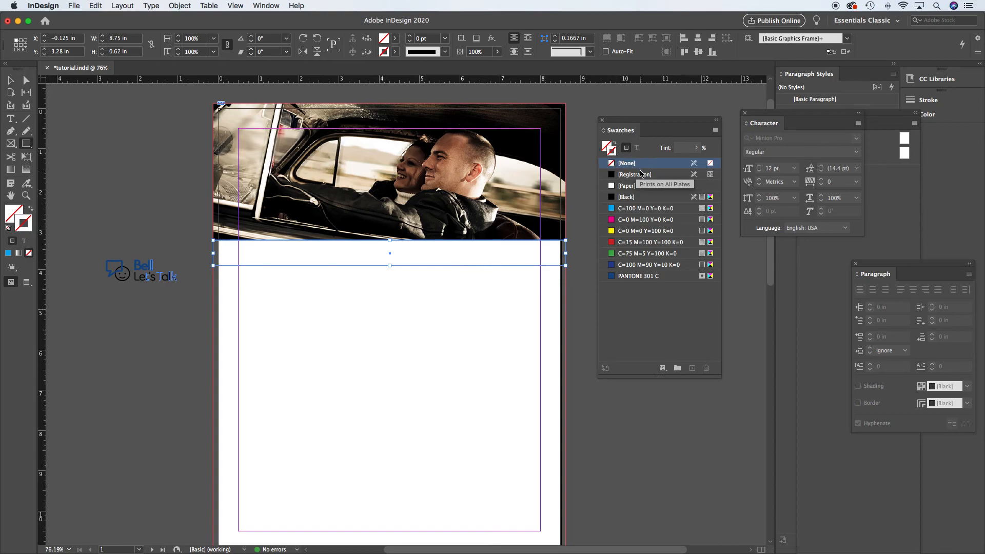
click(607, 146)
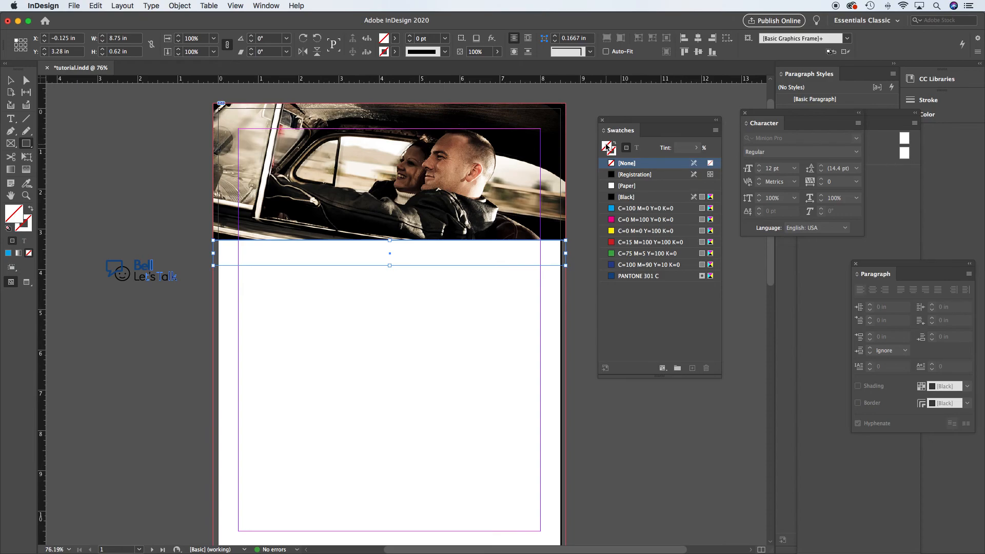
click(636, 277)
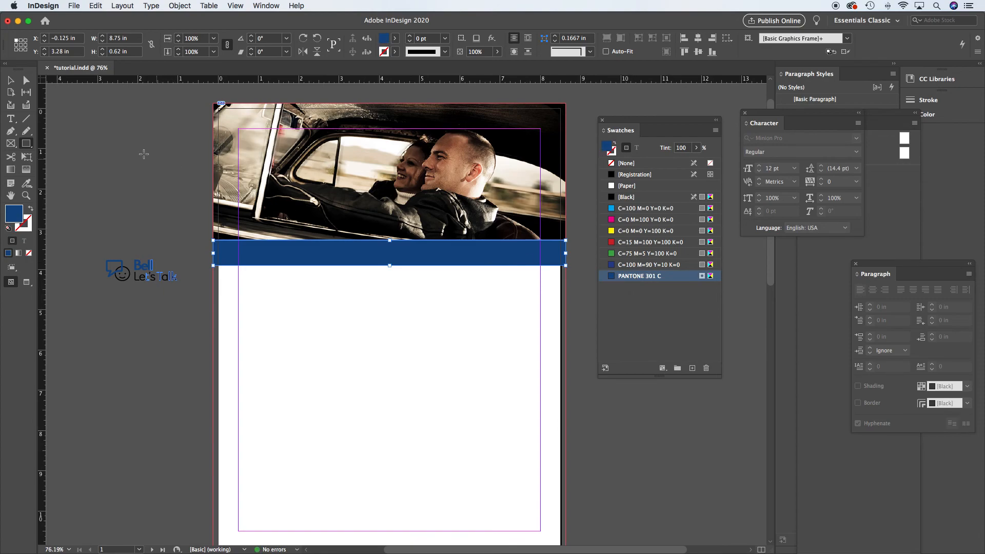
click(11, 81)
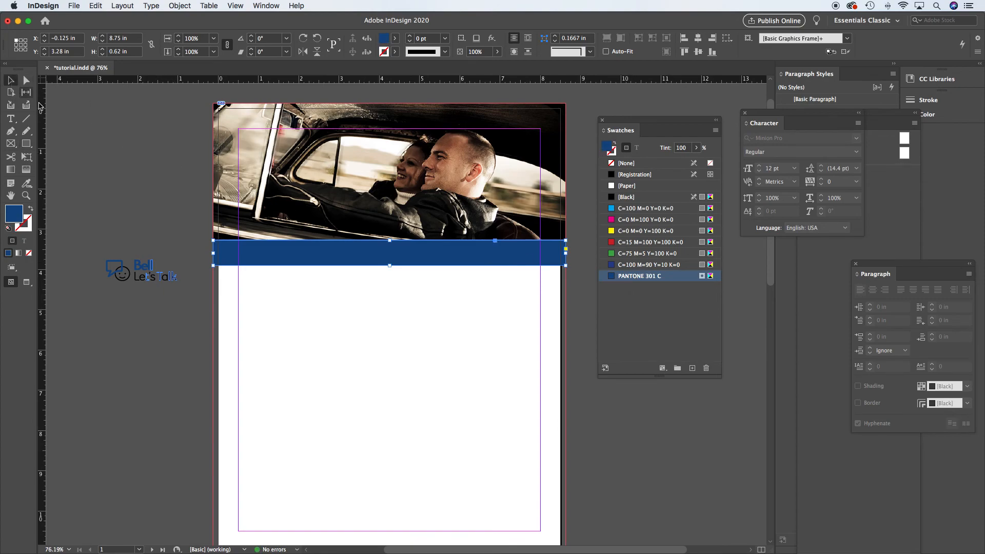
click(100, 159)
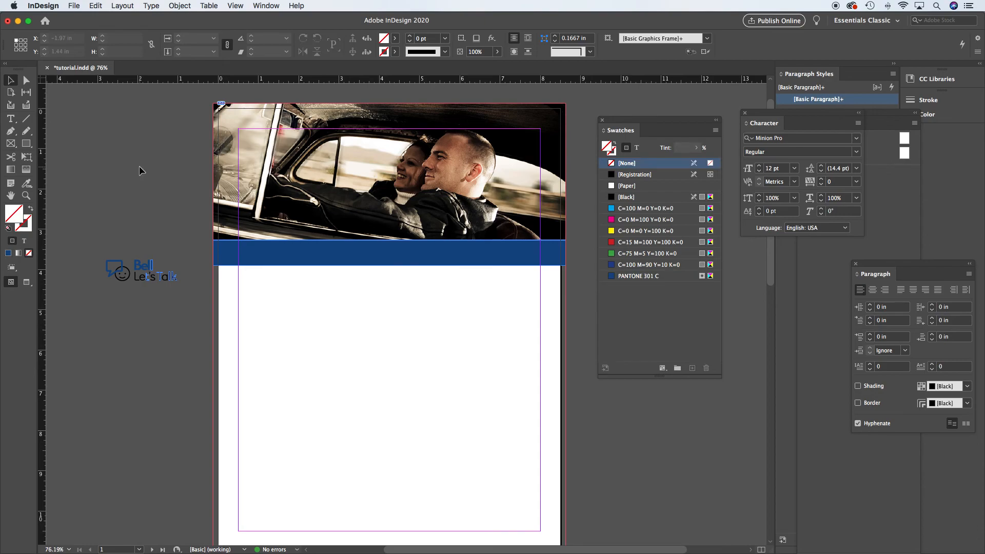
Preview the page without guides and nudge the blue bar up two increments to close the gap below the photo
key(w)
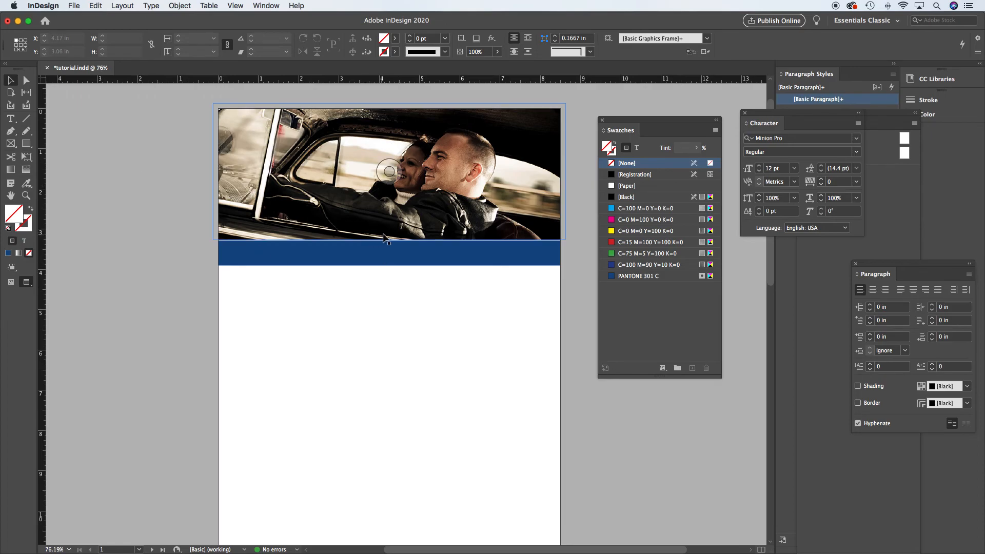
key(super+space)
drag(347, 224, 434, 281)
alt+super+click(349, 279)
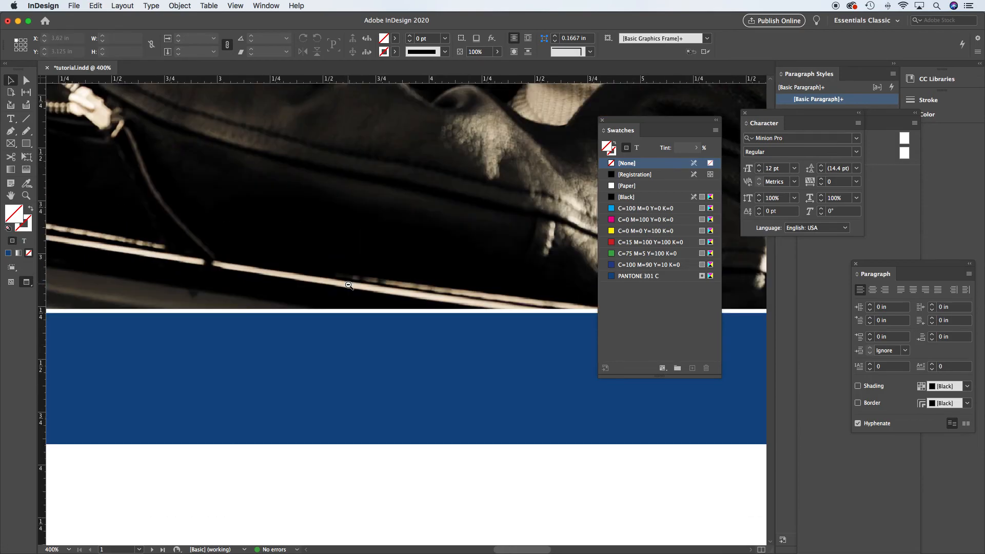
alt+super+click(323, 308)
alt+super+click(344, 299)
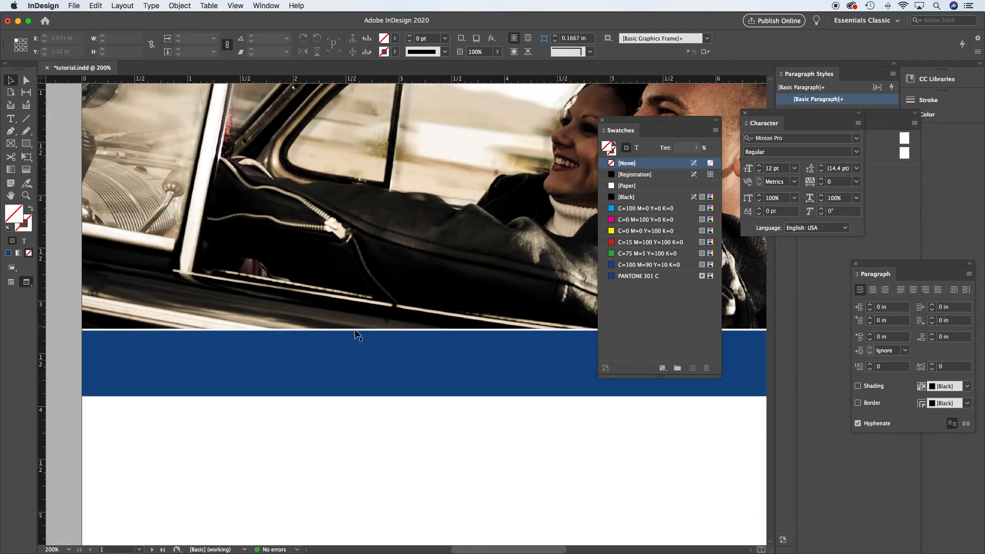
click(379, 356)
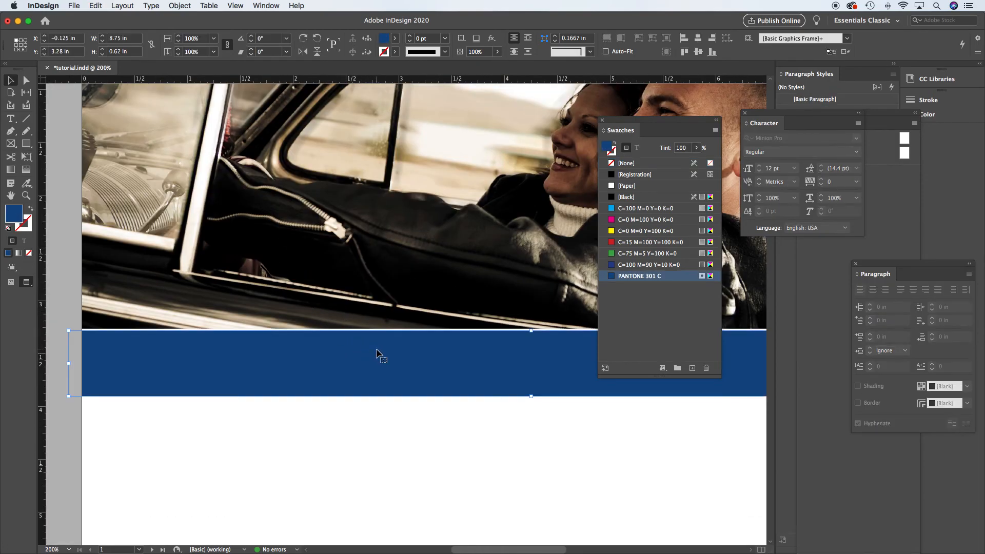
key(Up)
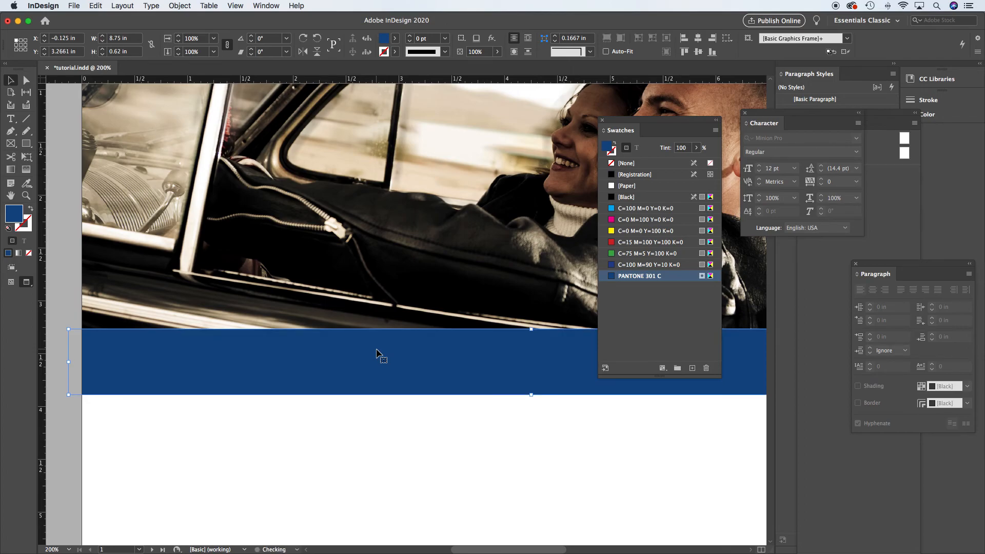
click(54, 244)
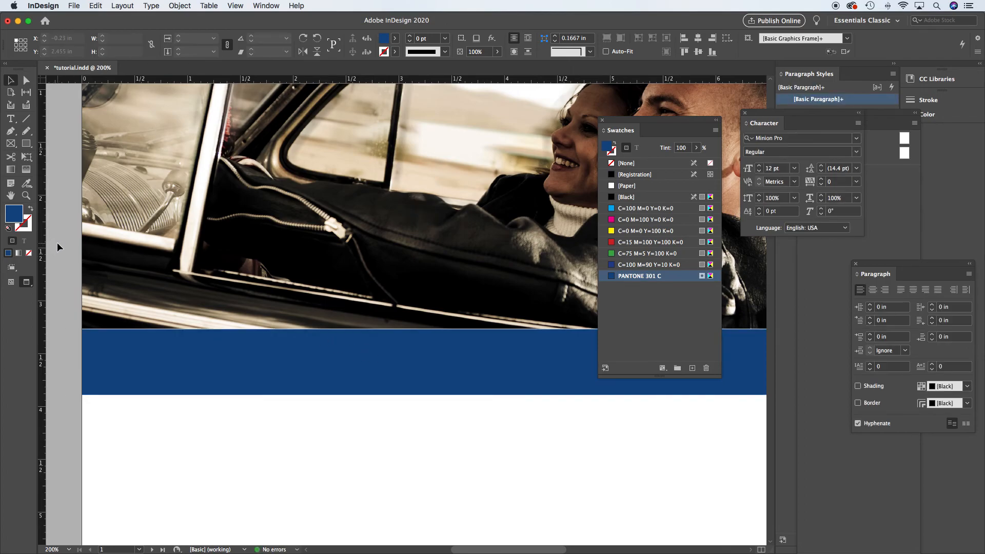
click(194, 358)
key(Up)
click(67, 254)
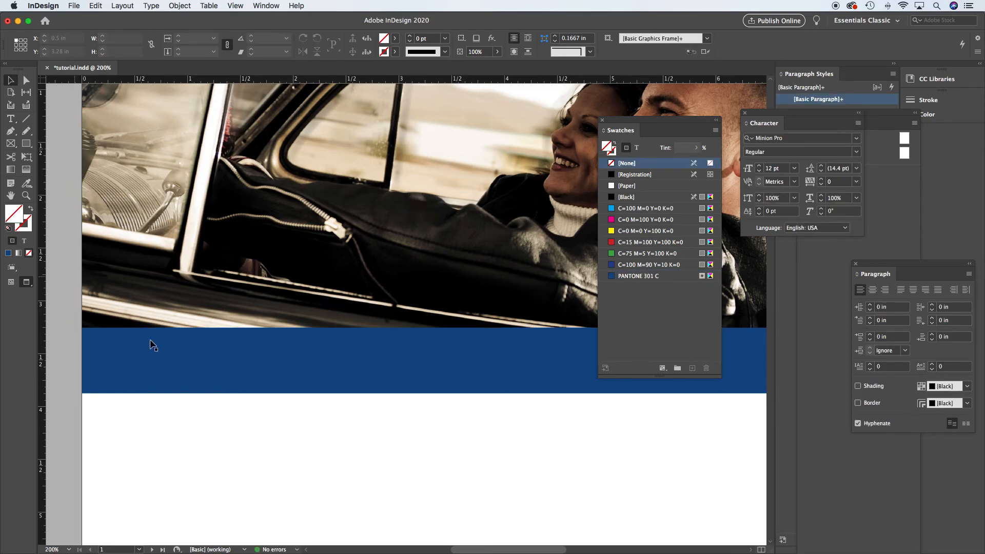
Leave the preview and move the Bell Let's Talk logo from the pasteboard to X 0.5 in, Y 4.18 in, below the blue bar
alt+super+click(447, 379)
alt+super+click(462, 369)
alt+super+click(462, 370)
drag(451, 311, 488, 318)
alt+super+click(447, 337)
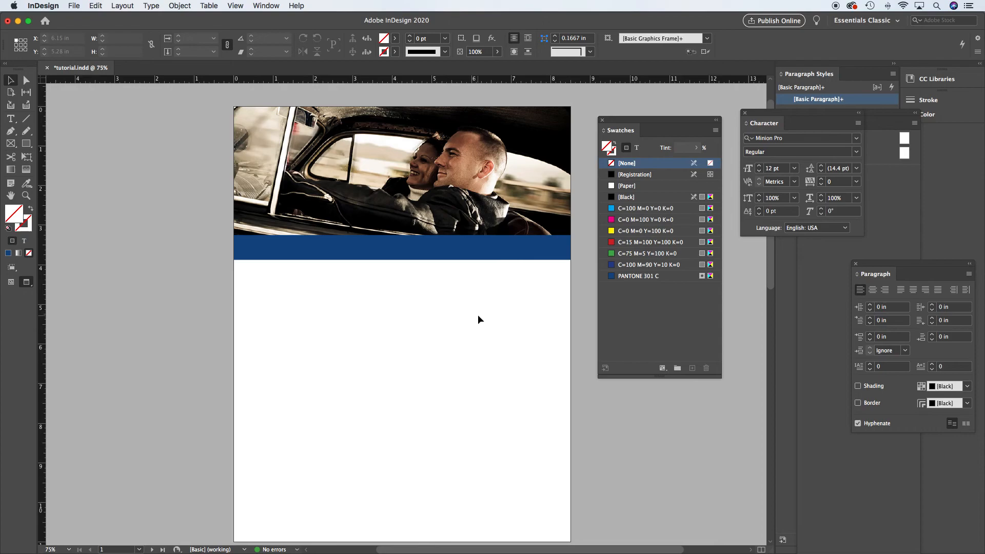
key(w)
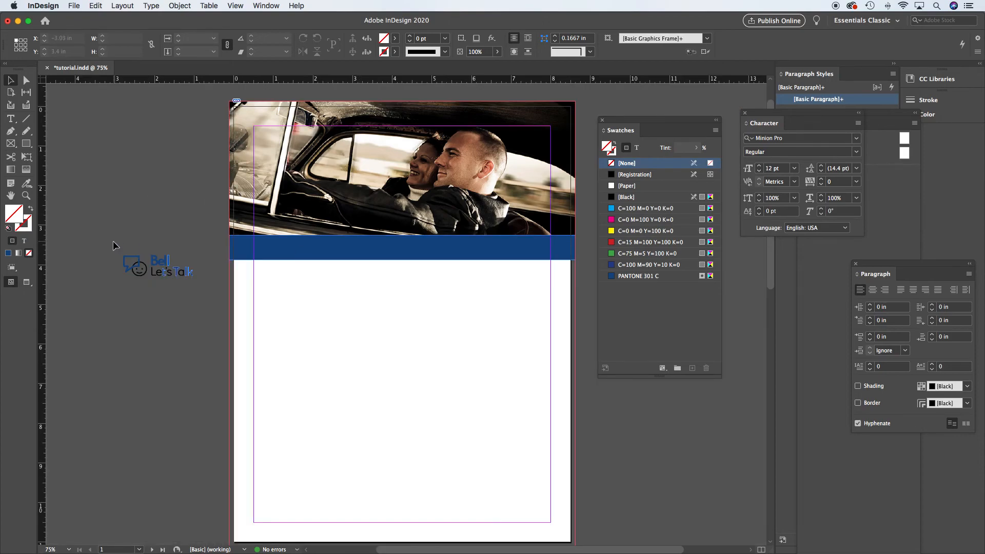
click(161, 267)
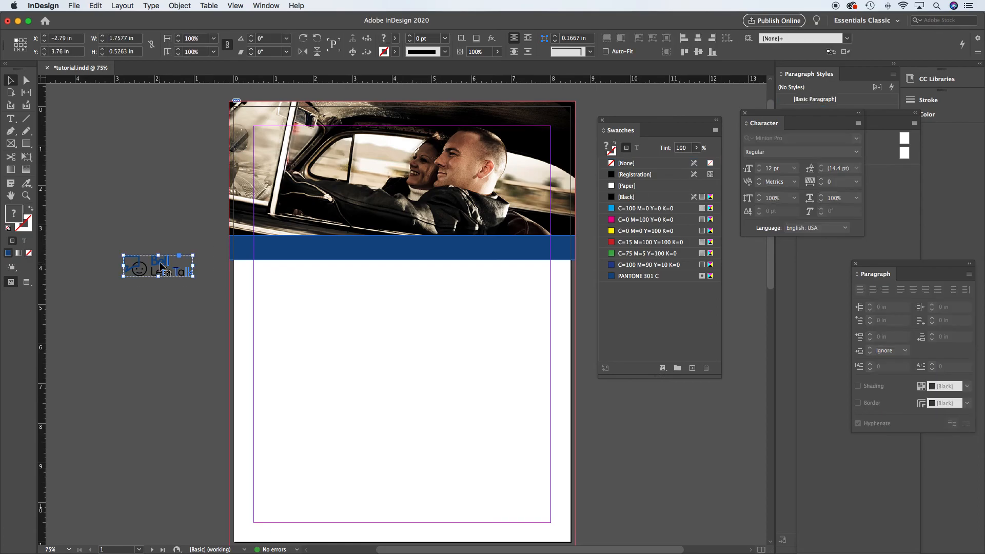
drag(161, 267, 292, 284)
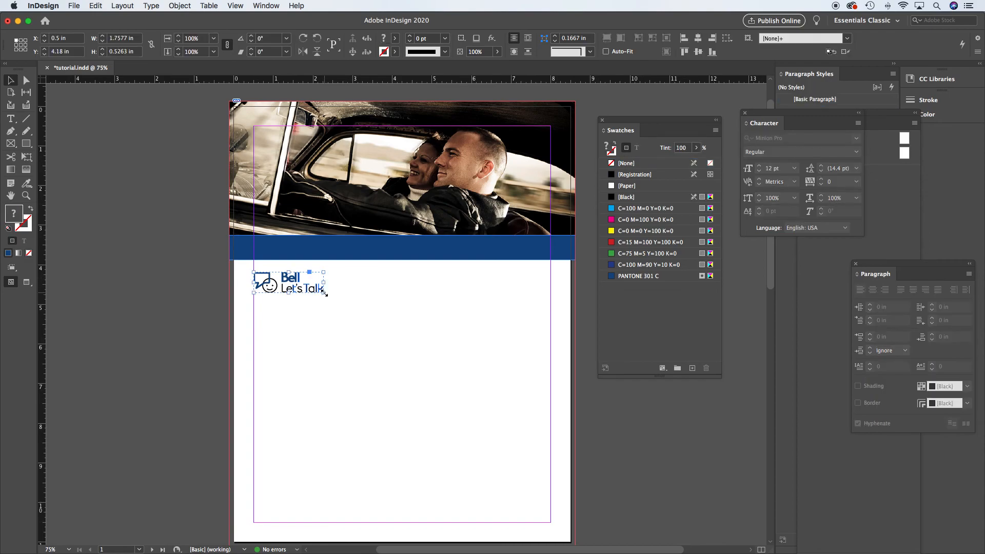
Enlarge the logo proportionally from its upper-left corner, first to about 2.21 × 0.62 in, and finally to most of the width between the margins
drag(323, 292, 342, 297)
click(165, 270)
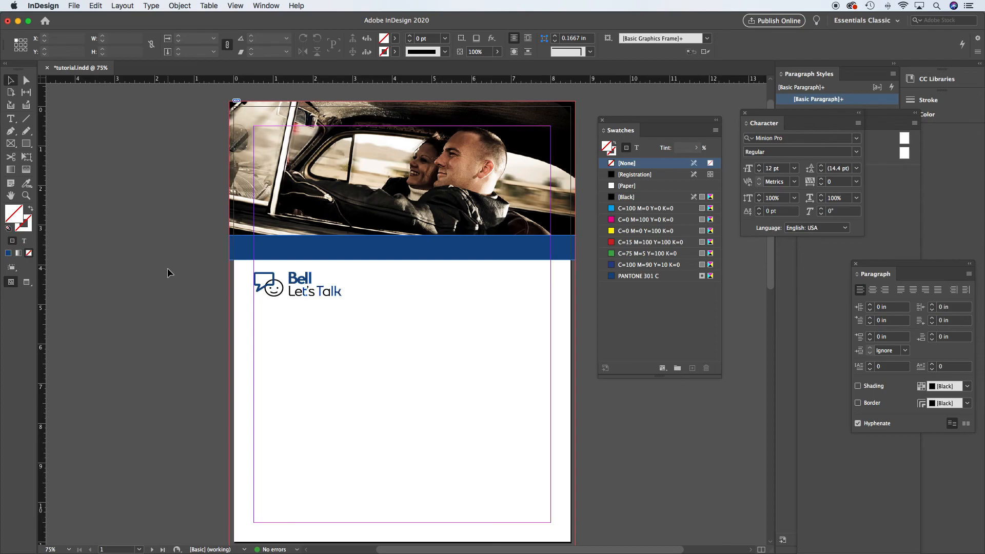
click(313, 295)
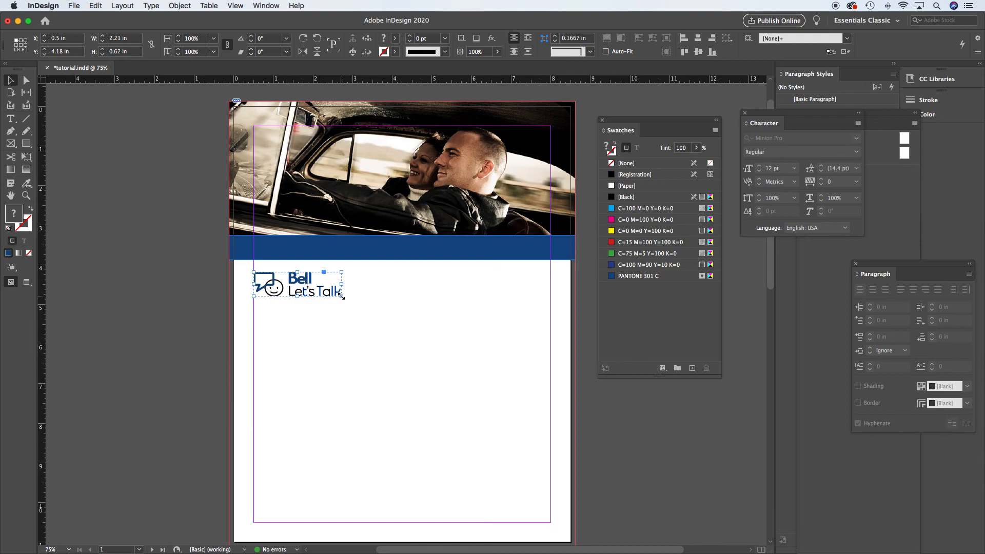
drag(342, 296, 506, 342)
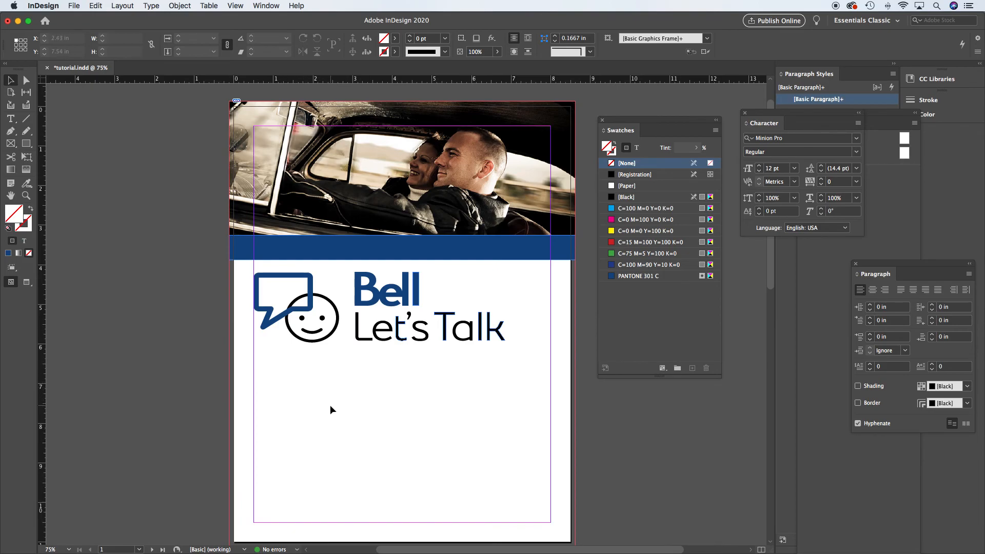
Undo the last enlargement of the Bell Let's Talk logo and inspect it up close
key(super+z)
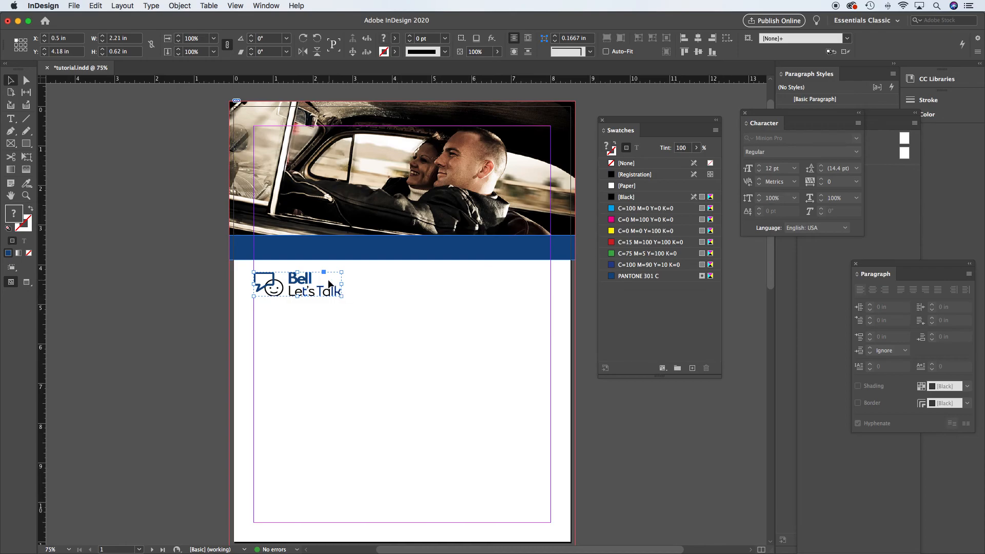
drag(236, 264, 371, 317)
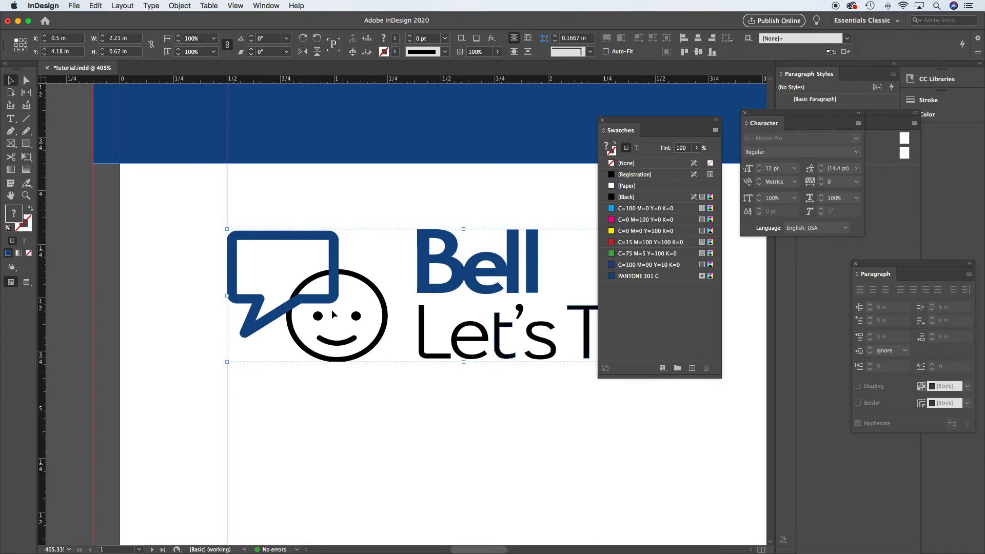
scroll(331, 311, right, 5)
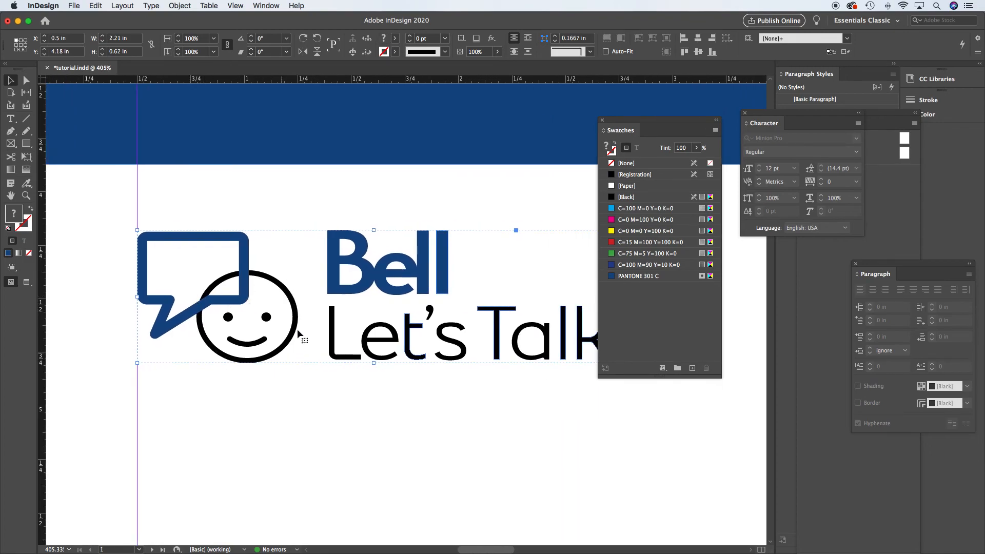
In Illustrator, copy the full-size Bell Let's Talk logo in the middle of the artboard, and return to InDesign
mouse_move(563, 552)
click(660, 539)
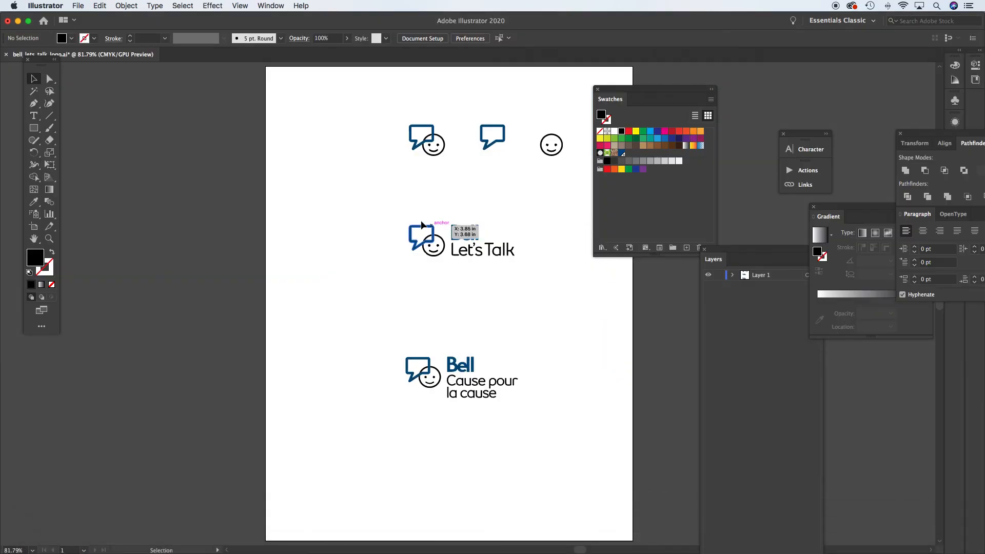
drag(393, 204, 553, 274)
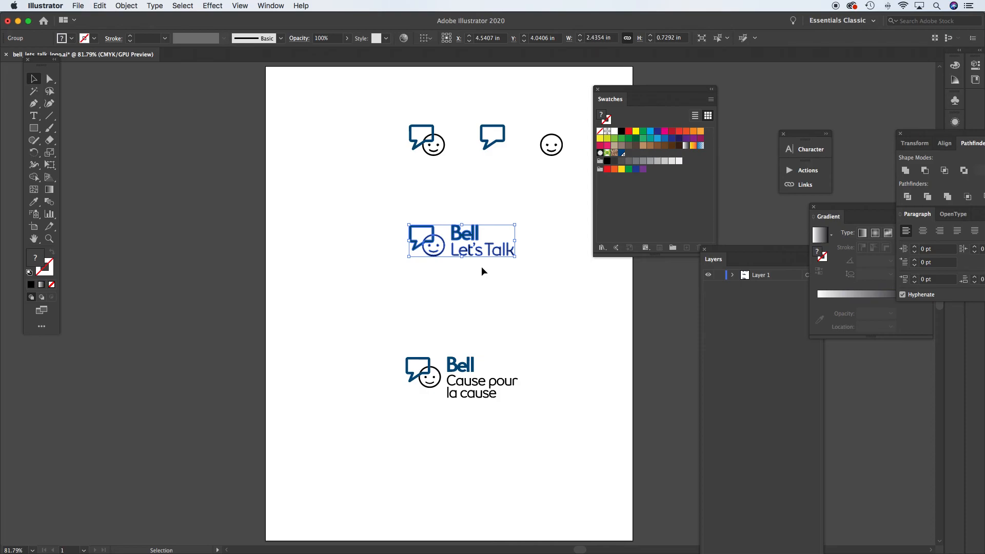
key(super)
mouse_move(592, 553)
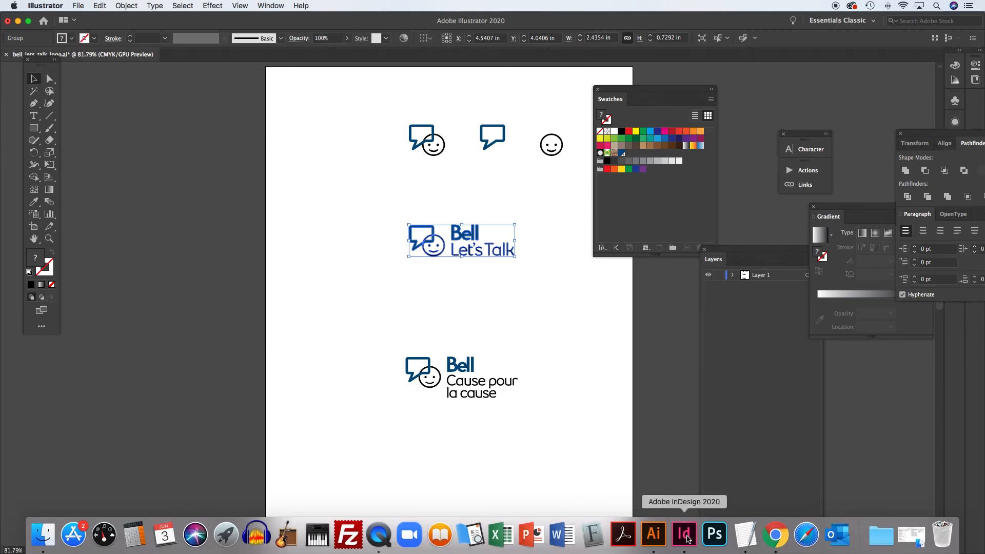
click(685, 537)
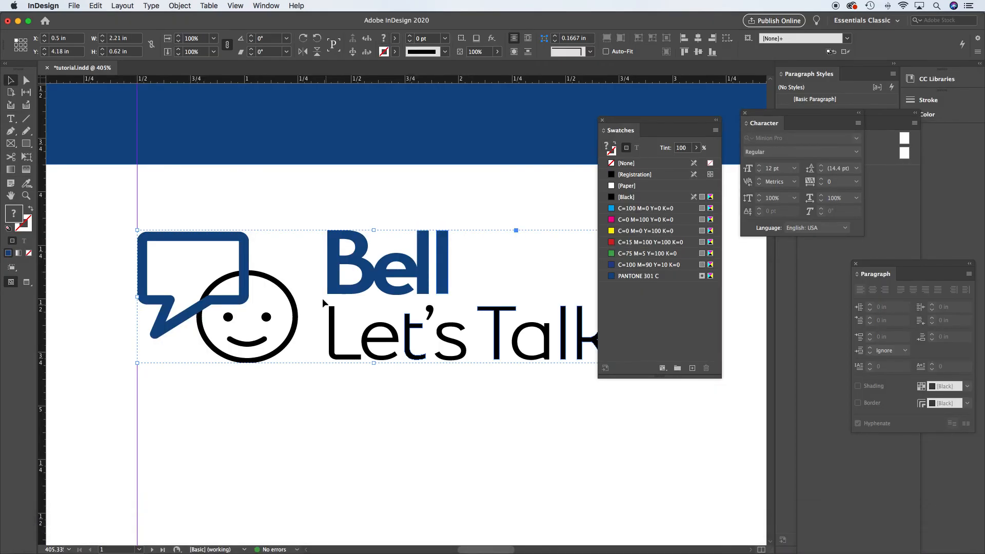
Replace the selected logo with the copied version, placing it at X 0.5 in, Y 4.16 in, against the left margin below the blue bar
key(super+0)
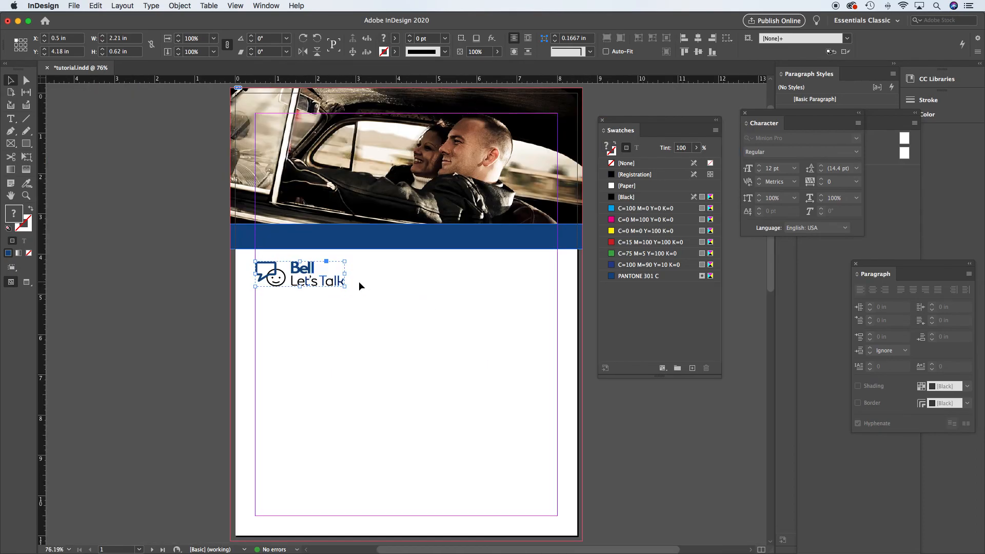
key(Delete)
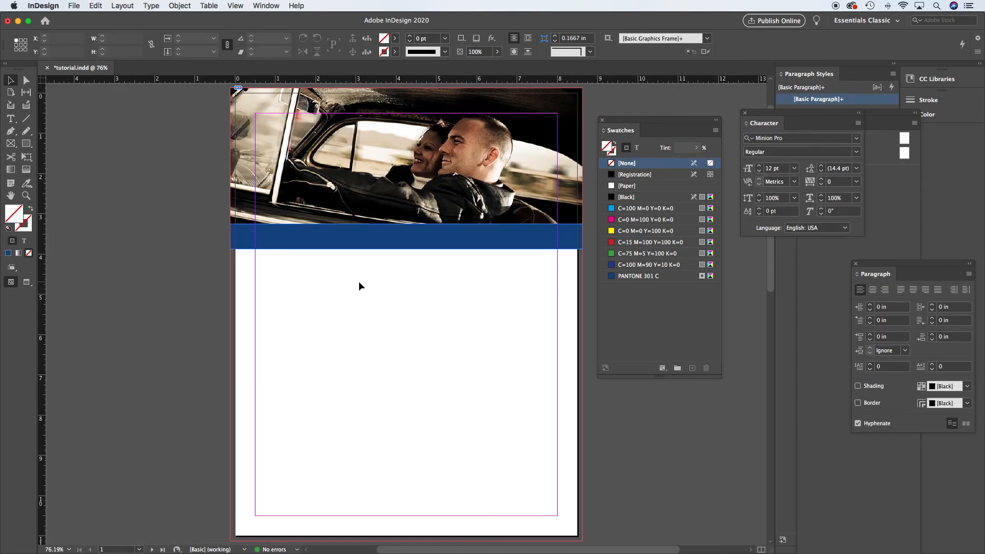
key(super+v)
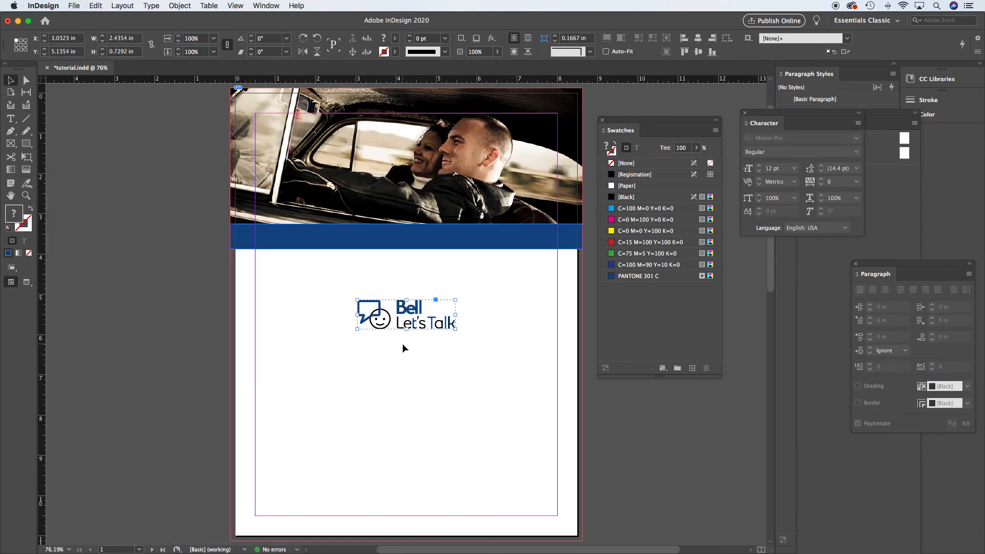
click(403, 343)
drag(409, 329, 307, 289)
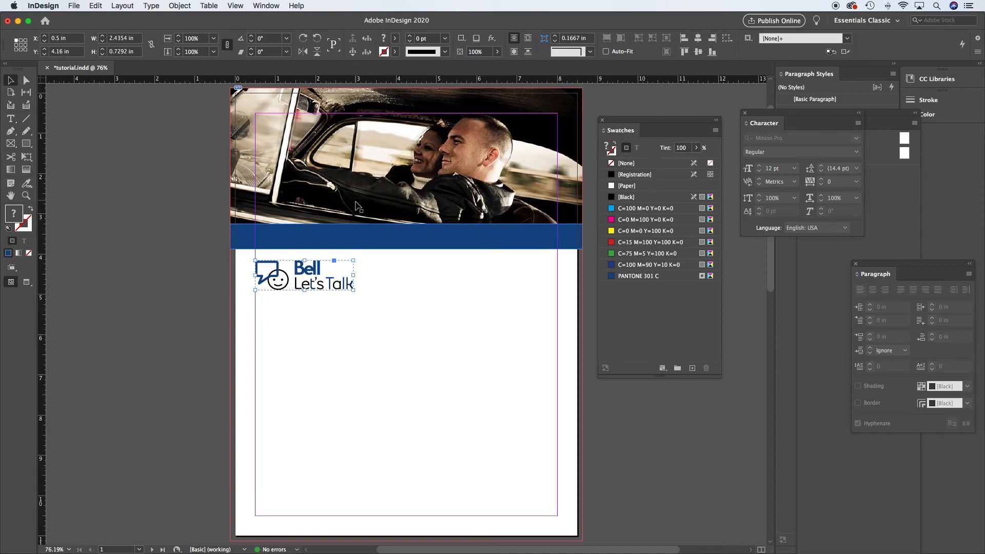
Shrink the logo proportionally from its upper-left corner to about 1.47 × 0.44 in
click(203, 277)
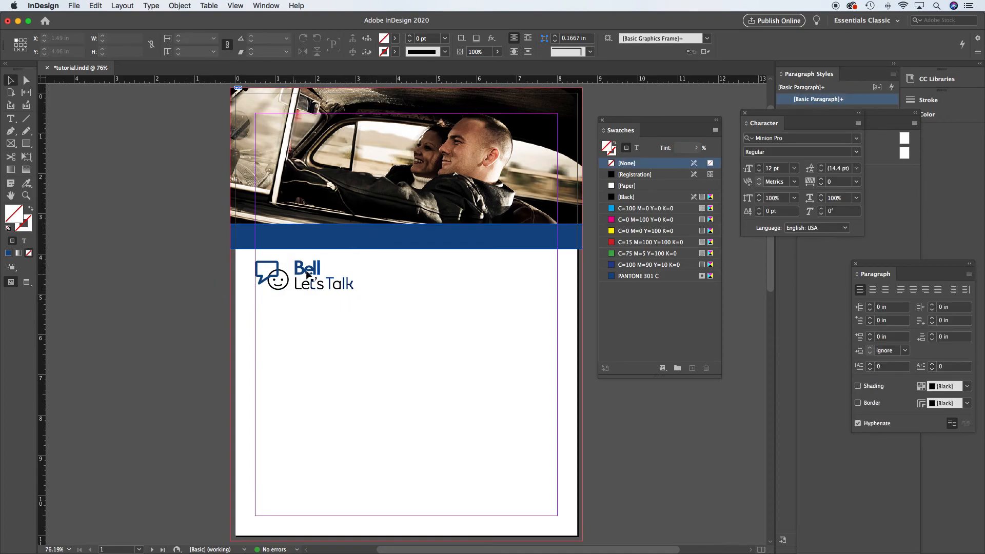
click(348, 286)
drag(354, 291, 308, 282)
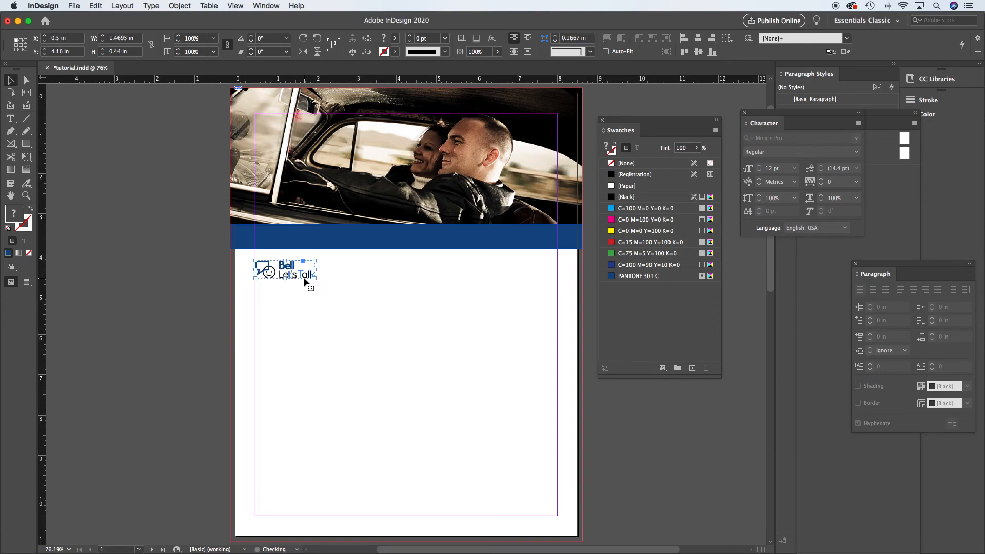
click(209, 279)
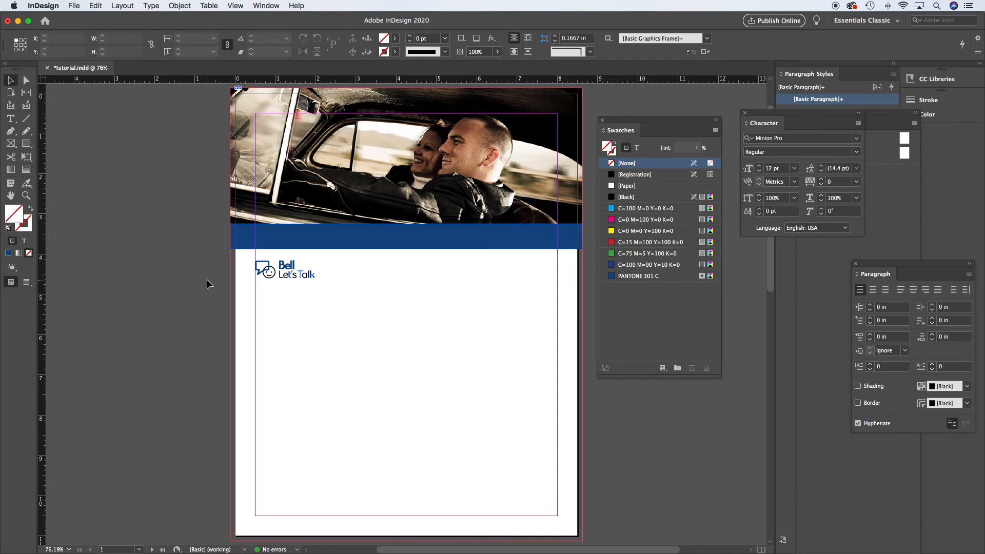
Enlarge the logo proportionally to about 2.34 × 0.7 in, keeping its upper-left corner in place
click(301, 279)
drag(315, 277, 339, 290)
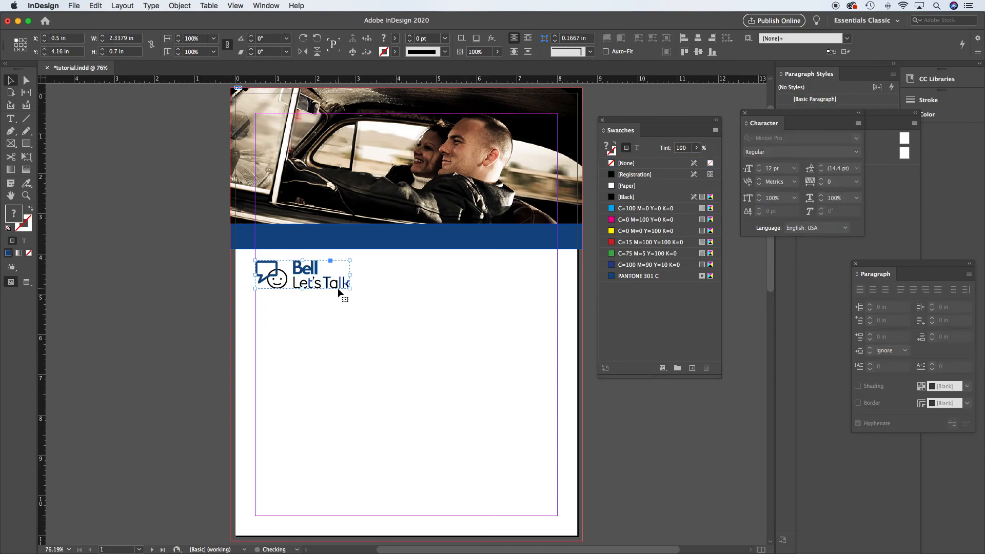
click(147, 271)
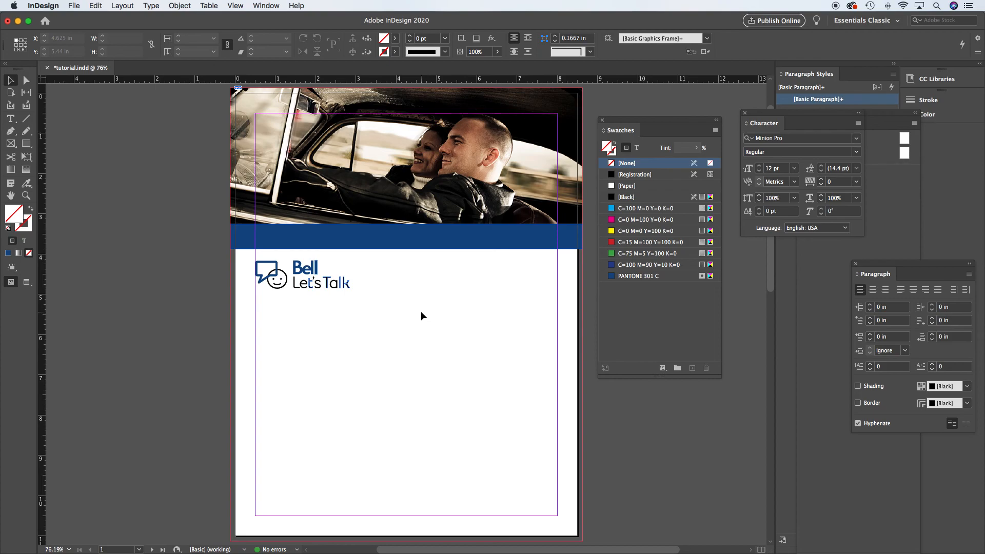
click(347, 287)
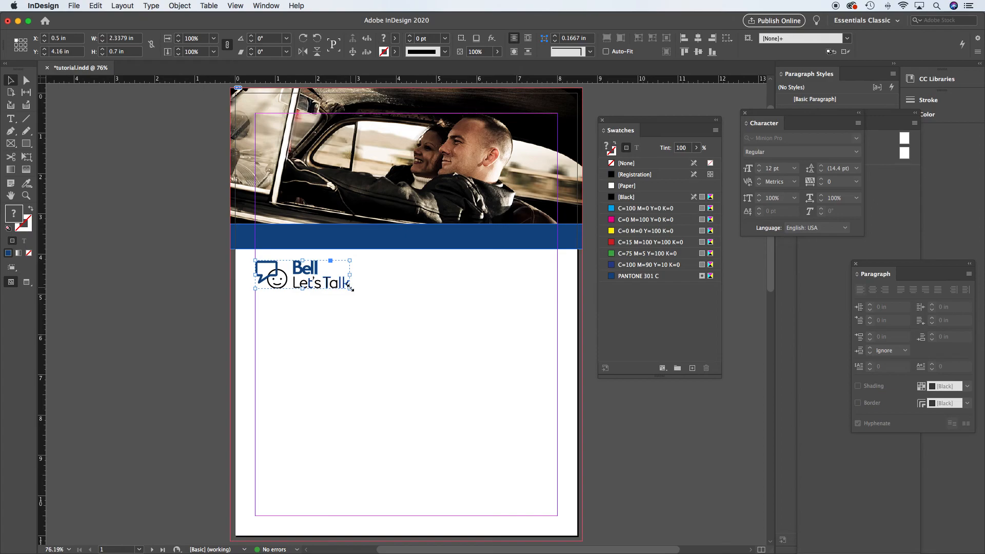
click(324, 335)
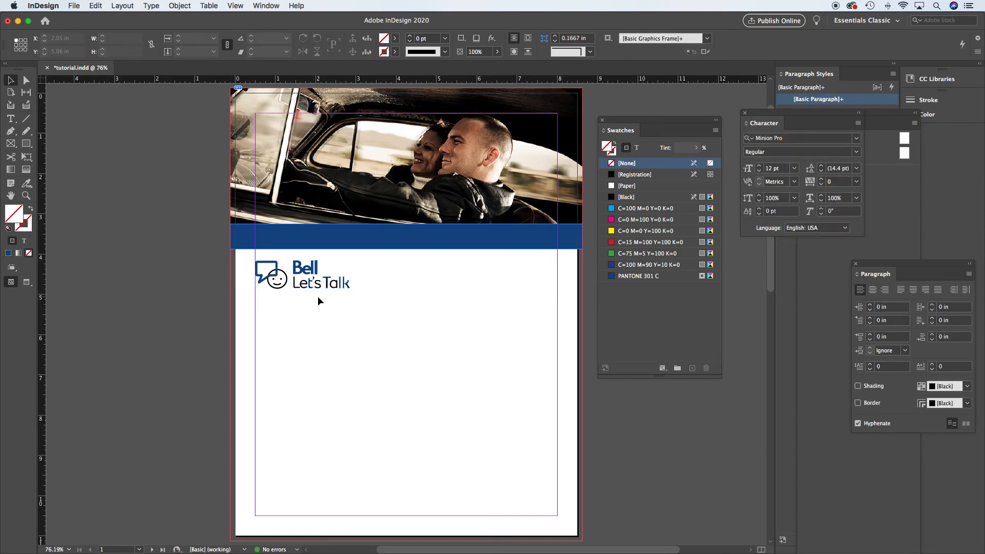
Draw a thin rectangle below the logo, matching its width at about 2.34 × 0.1 in, at X 0.5 in, Y 5.18 in
click(27, 144)
drag(255, 302, 352, 308)
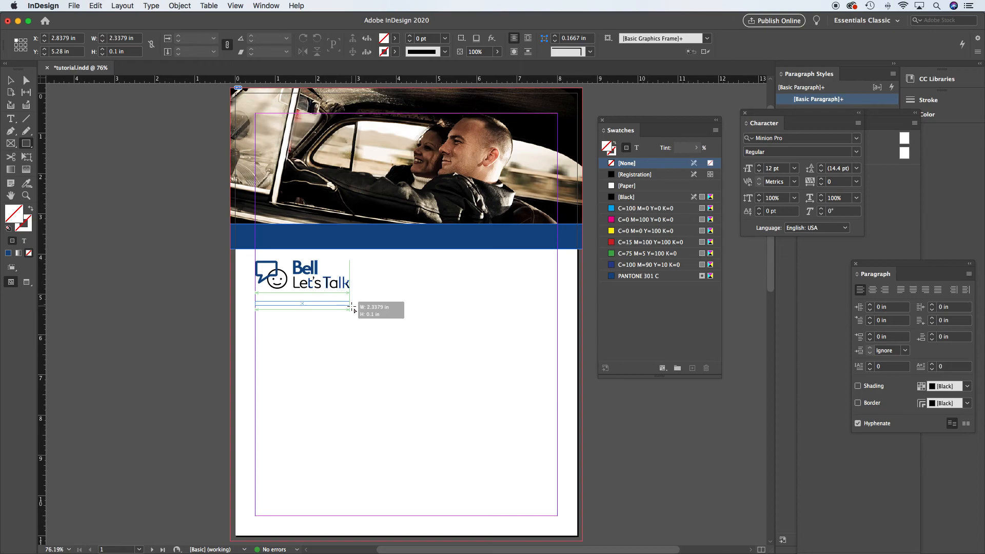
drag(352, 308, 353, 309)
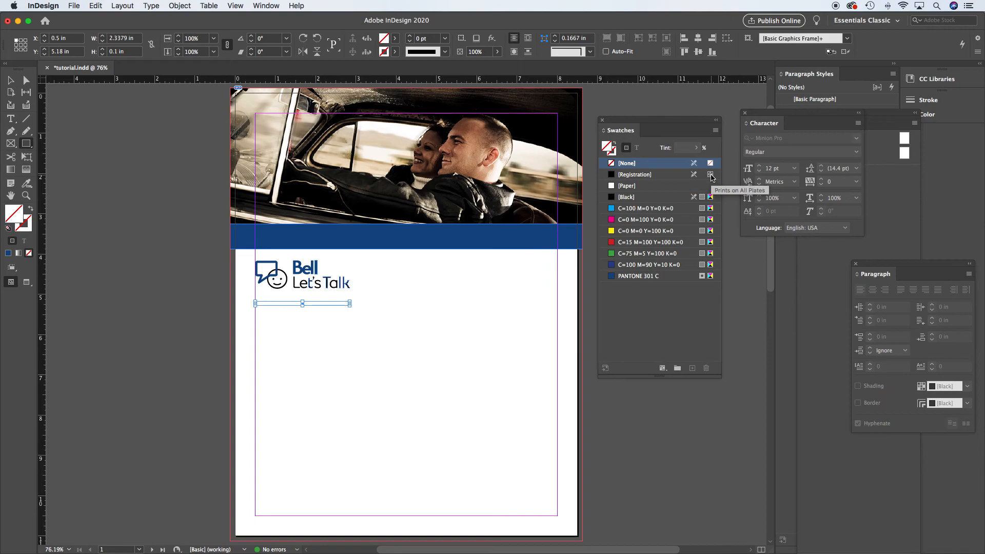
Fill the thin rectangle with a light grey tint of [Black], and preview the page without guides
click(626, 198)
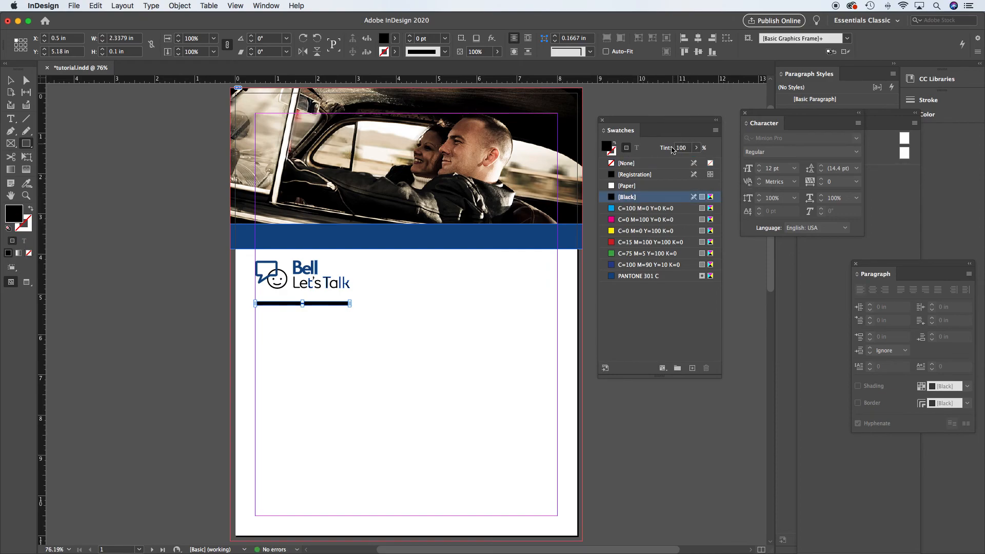
click(696, 147)
drag(697, 163, 654, 164)
click(10, 81)
click(102, 134)
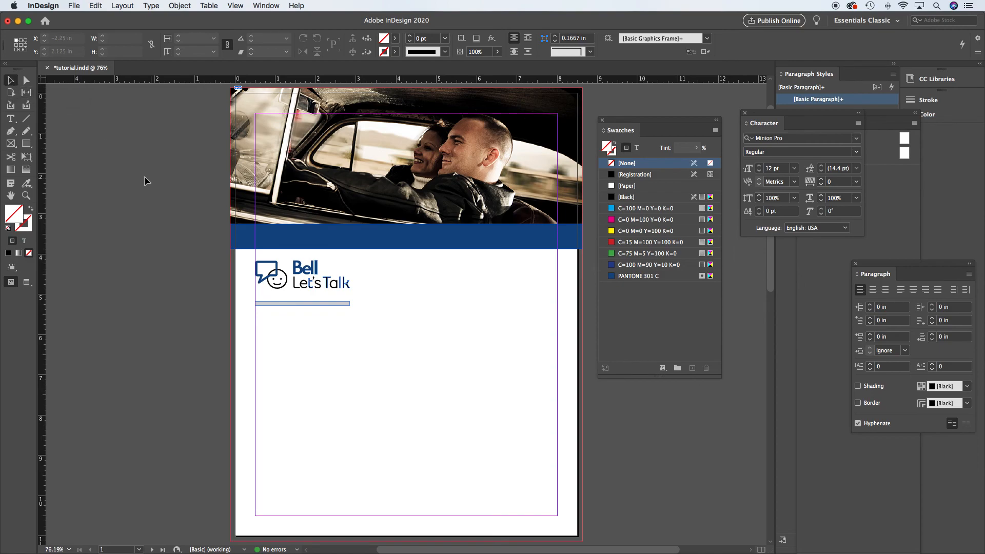
key(w)
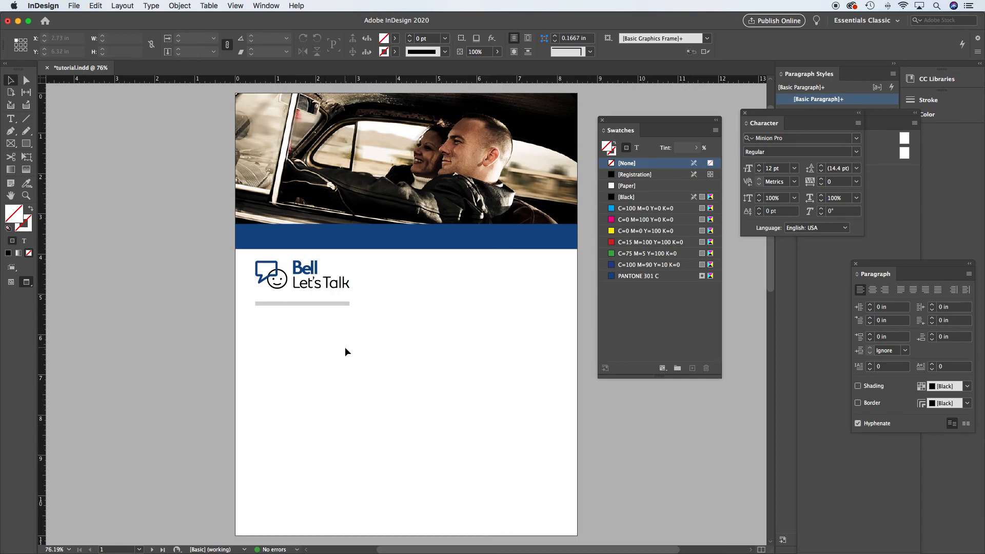
key(w)
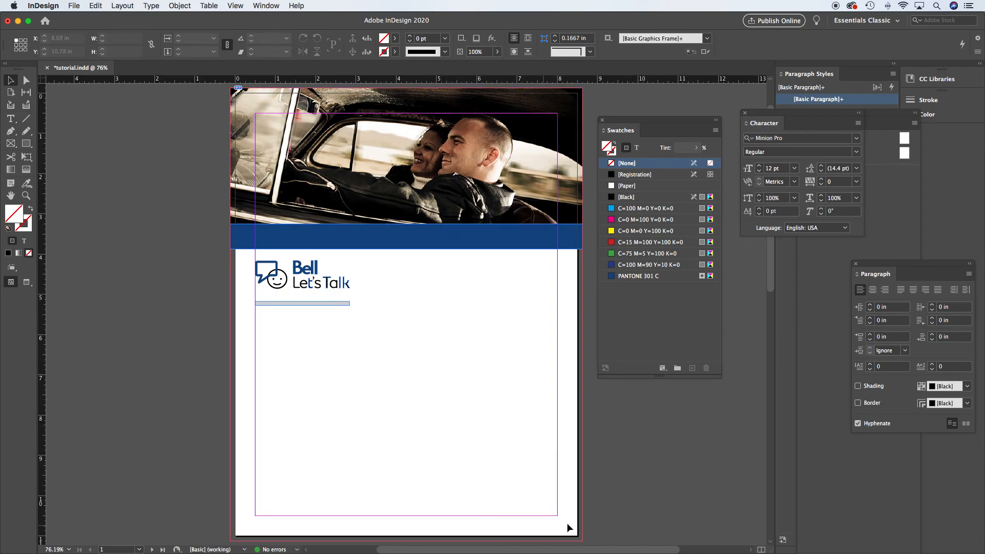
Draw an unfilled rectangle about 3.5 × 7.45 in from inside the blue bar to the page's lower-right bleed corner
click(28, 146)
drag(426, 211, 582, 543)
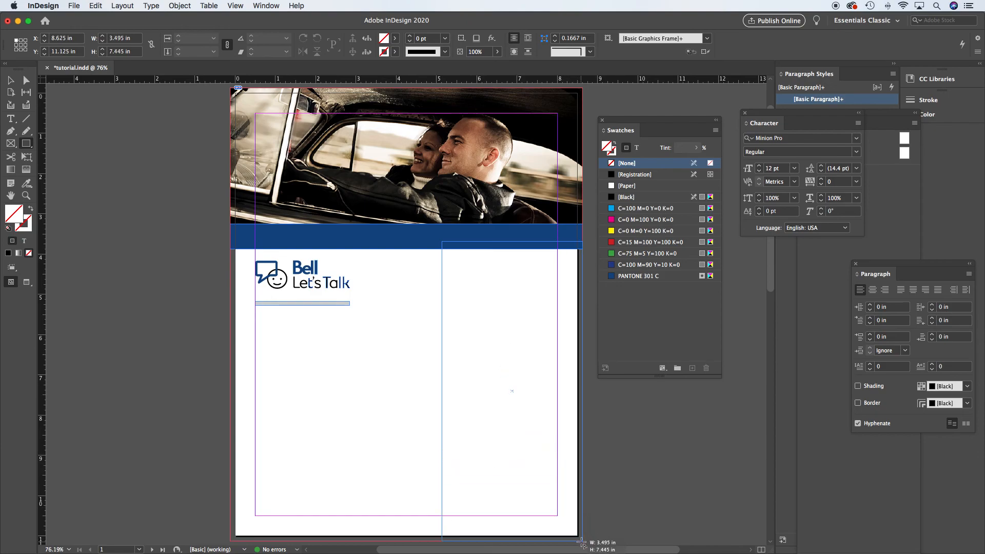
drag(582, 543, 582, 543)
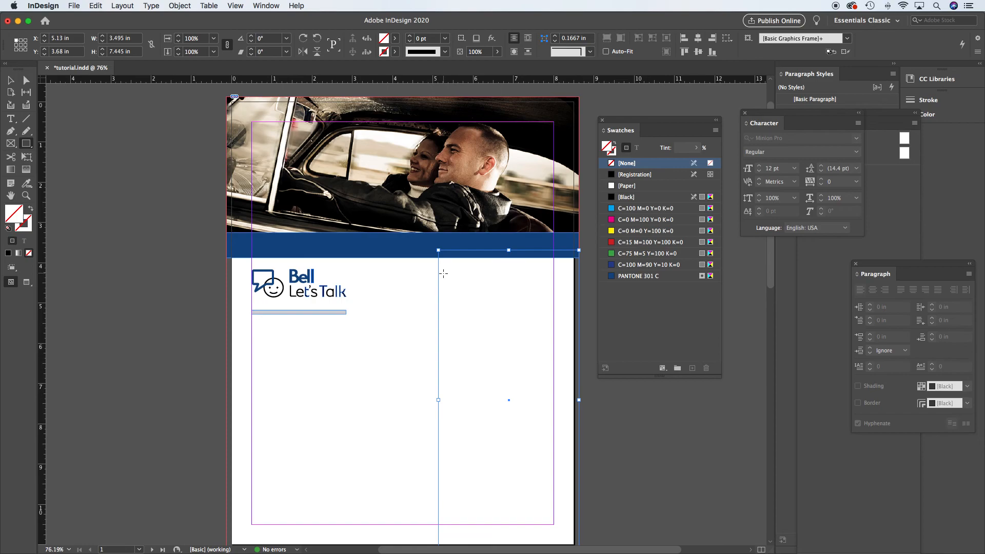
Adjust the large rectangle's left and top edges to X 5.07 in, Y 3.8 in, making it about 3.56 × 7.33 in
key(v)
mouse_move(465, 373)
mouse_down()
mouse_move(451, 335)
mouse_move(465, 354)
mouse_up()
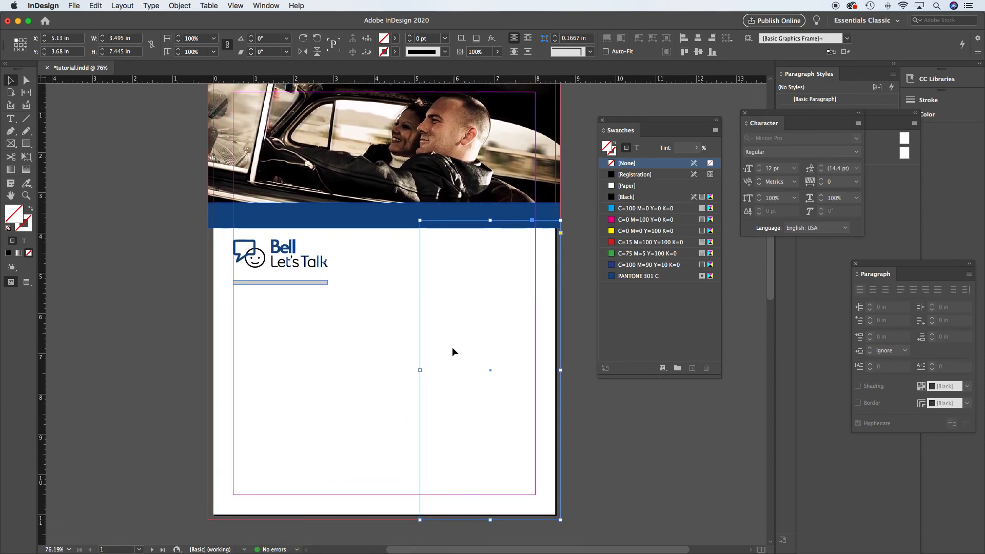
drag(420, 369, 418, 369)
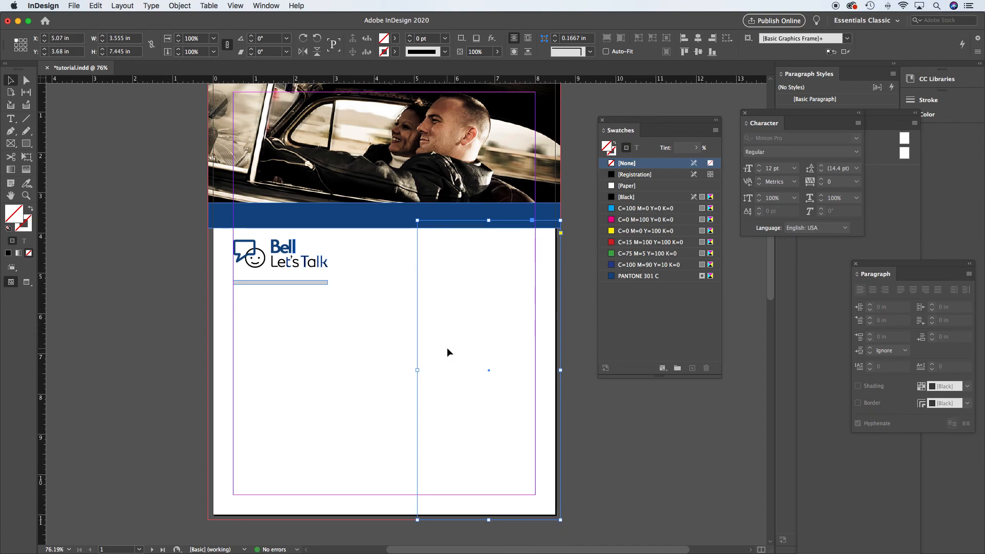
drag(489, 220, 490, 225)
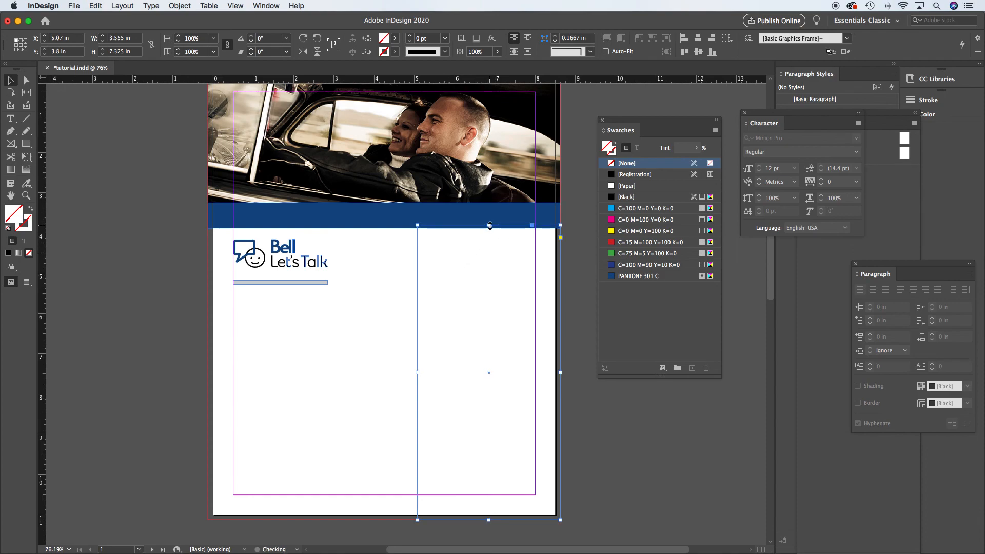
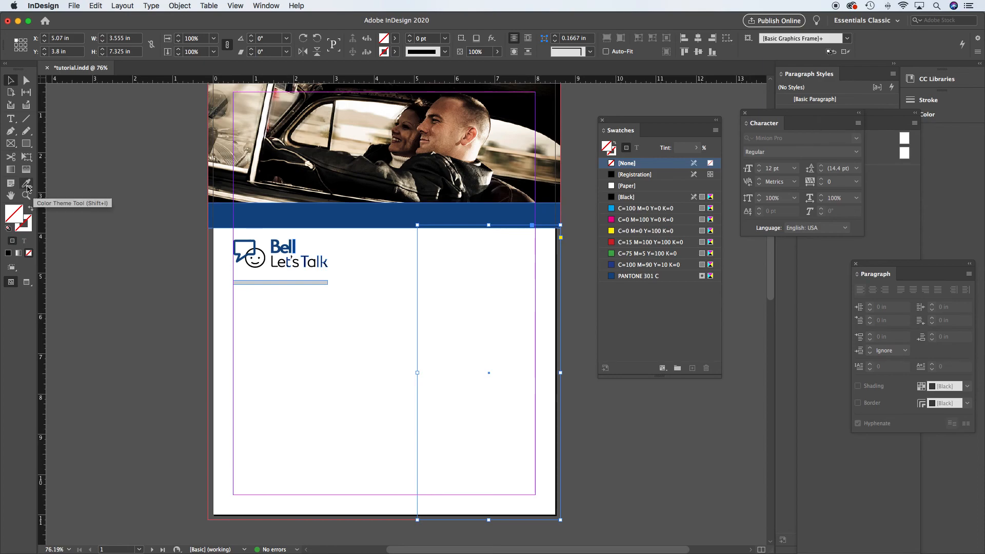
Fill the large right-hand rectangle with the thin rule's light grey using the Eyedropper tool
click(28, 185)
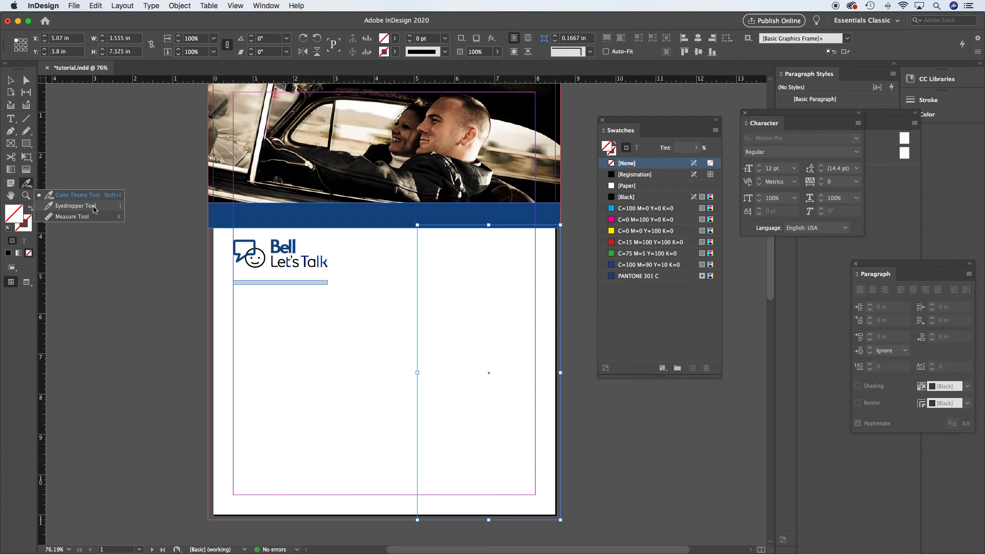
click(94, 207)
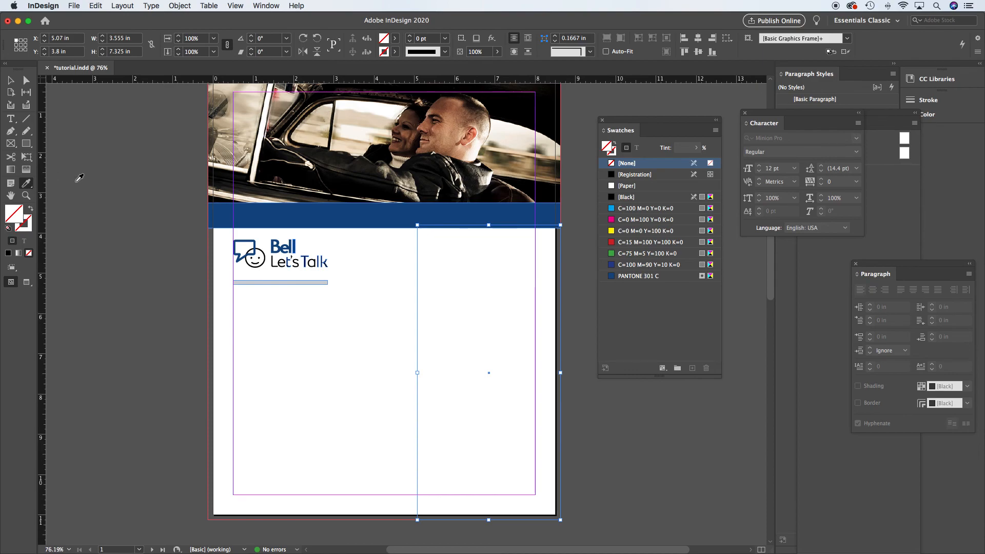
click(25, 185)
click(10, 81)
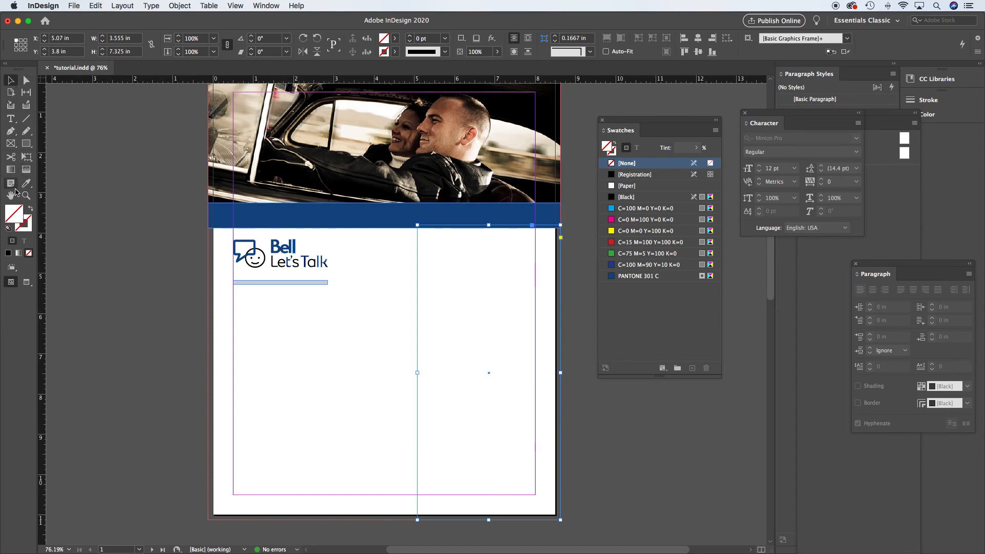
click(393, 291)
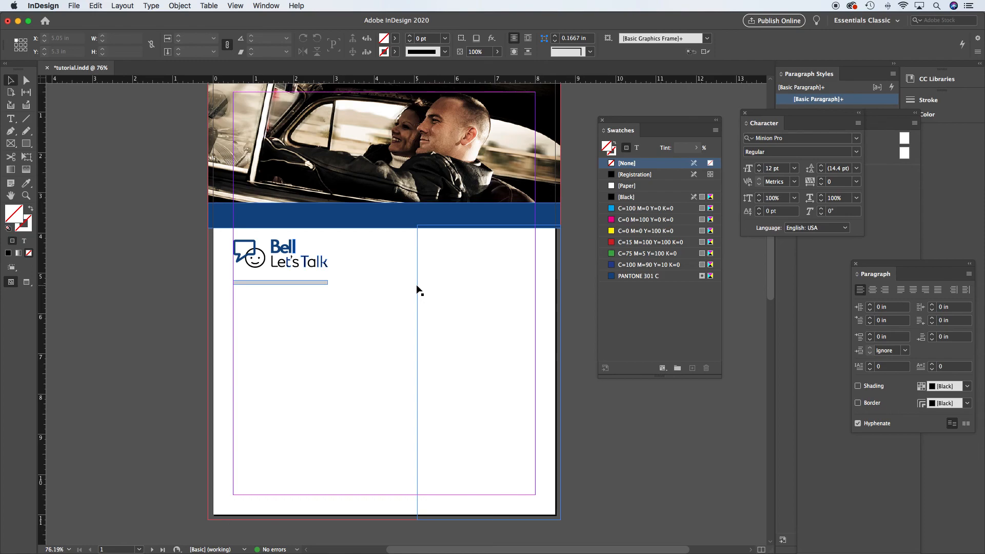
click(417, 285)
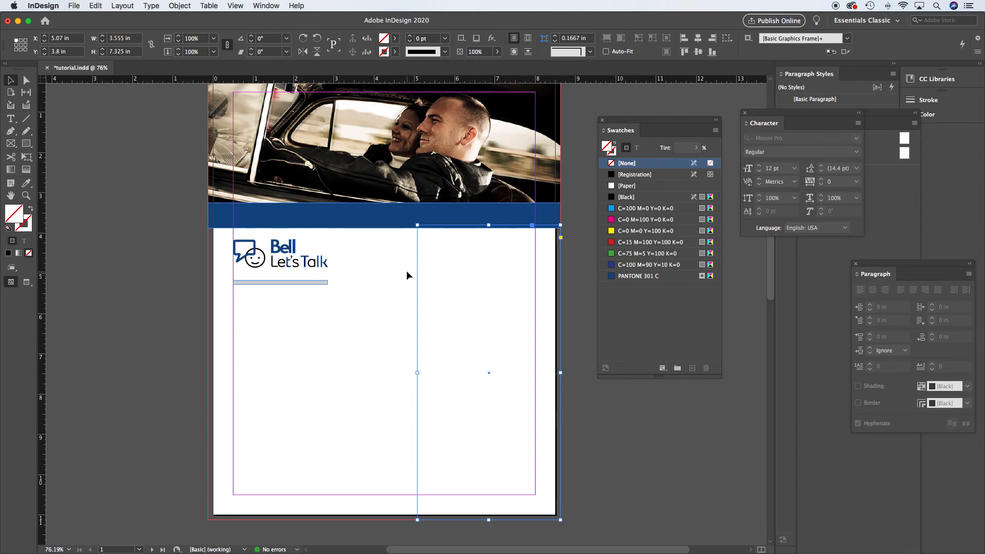
click(27, 184)
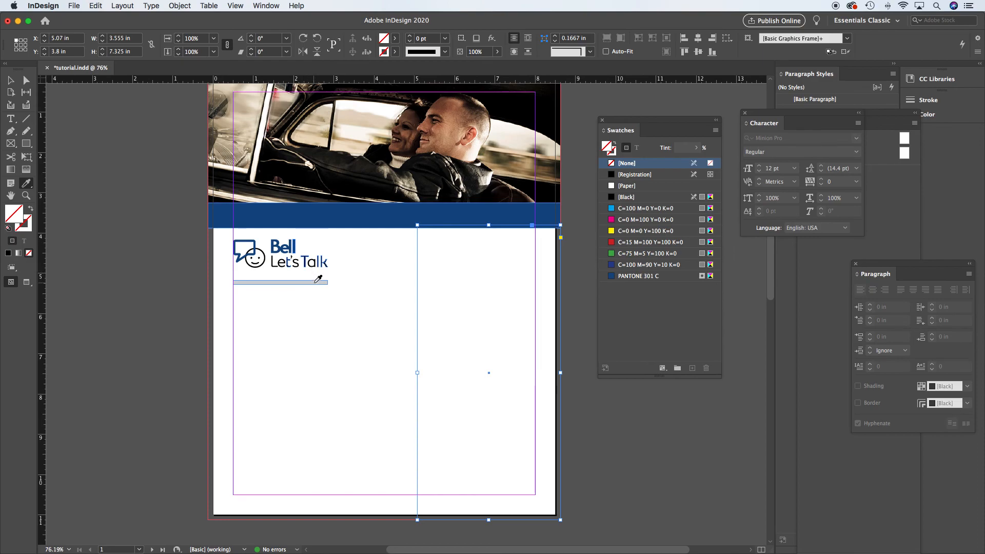
click(316, 281)
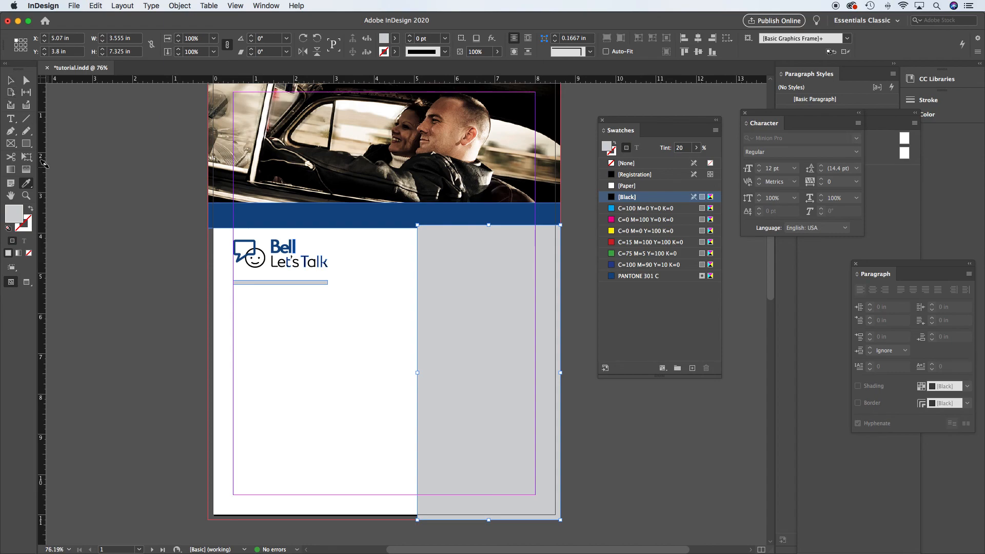
click(10, 81)
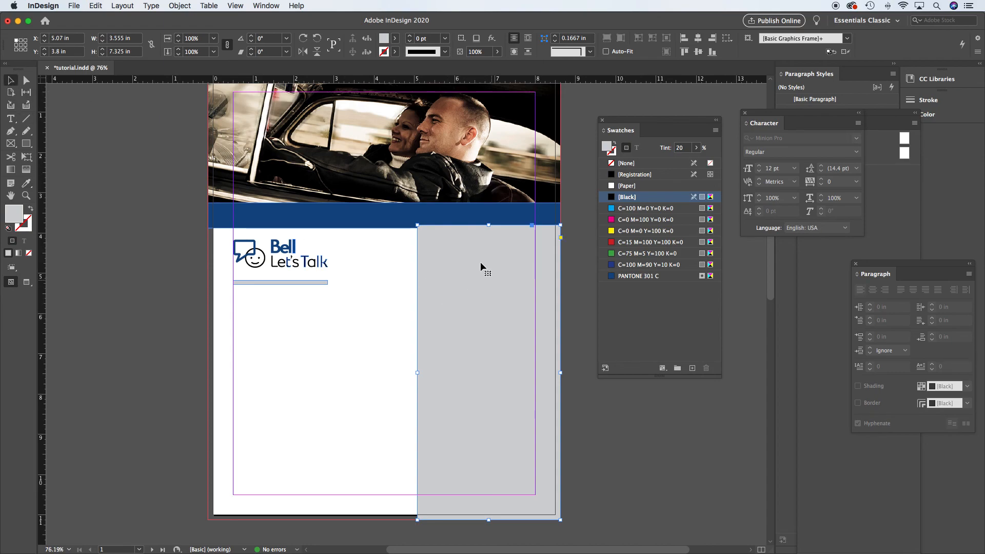
Send the grey rectangle to the back, behind the blue bar
right_click(468, 292)
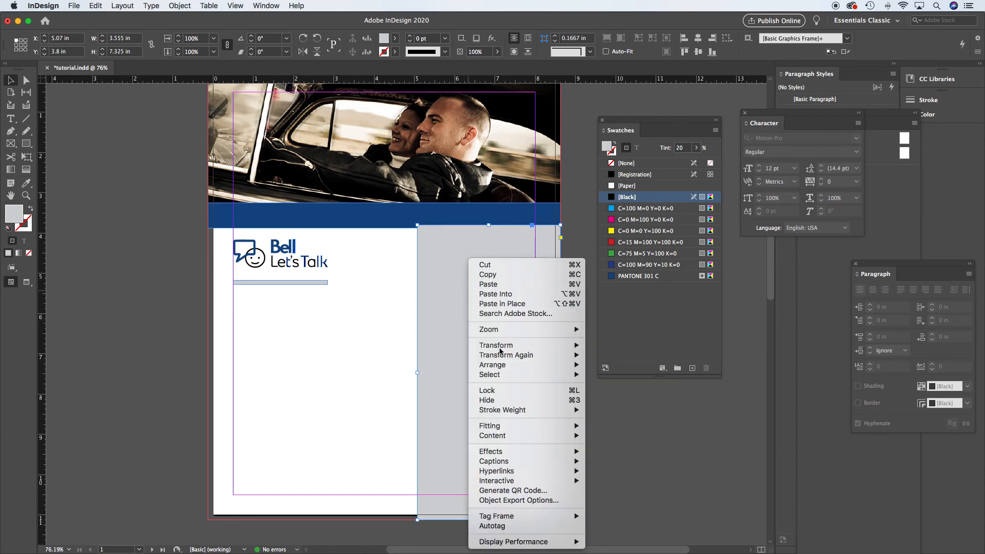
mouse_move(504, 366)
click(616, 377)
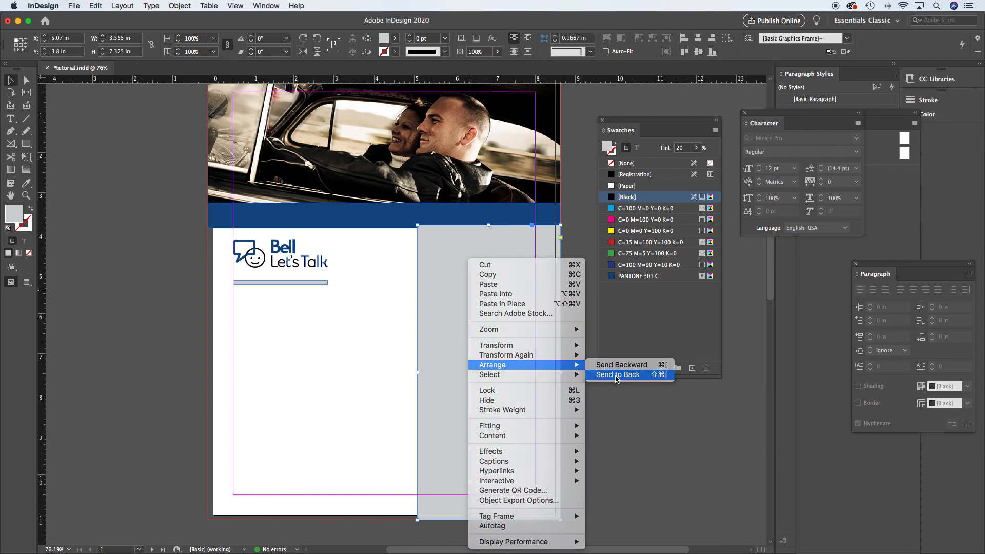
click(153, 214)
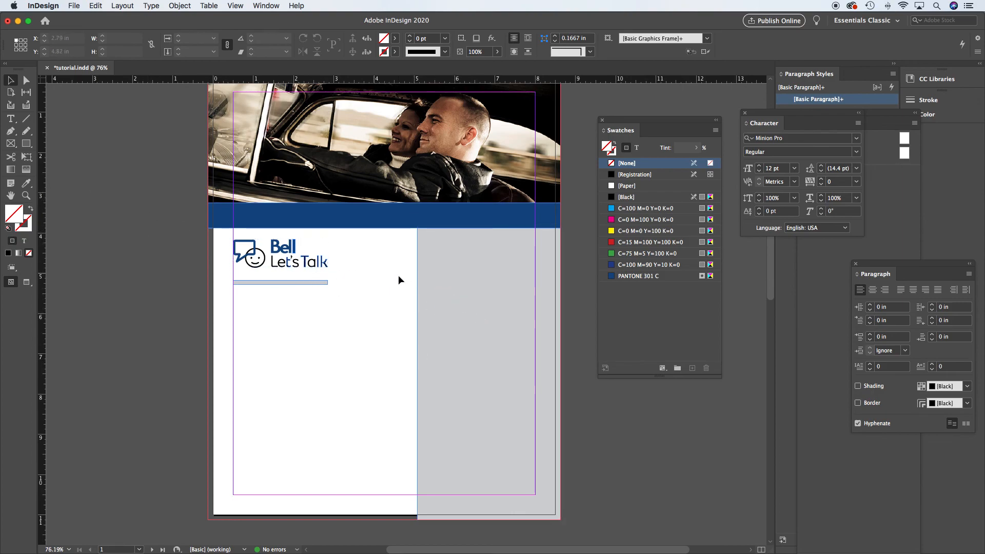
Try olive and beige colours sampled from the car photo as the right-hand rectangle's fill, and preview the page
click(460, 297)
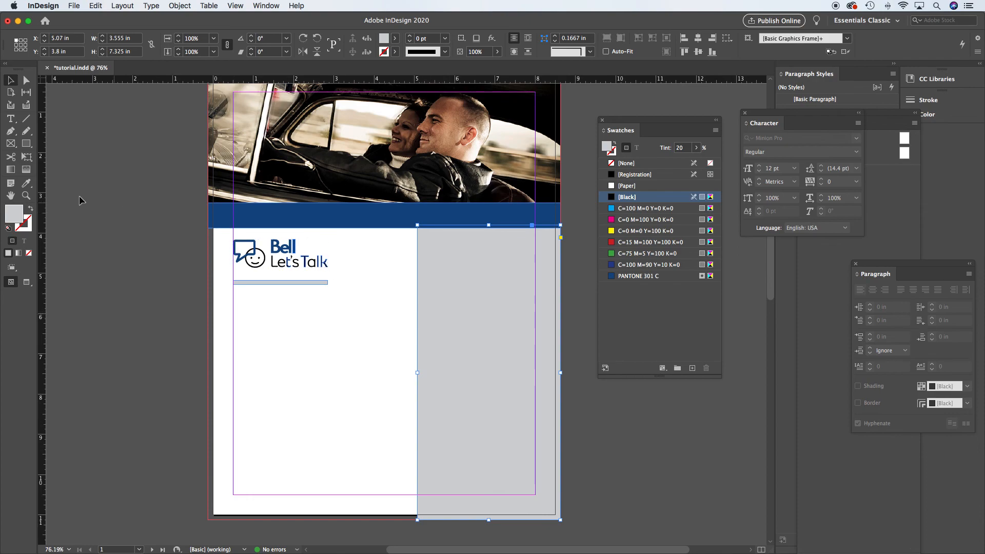
click(25, 185)
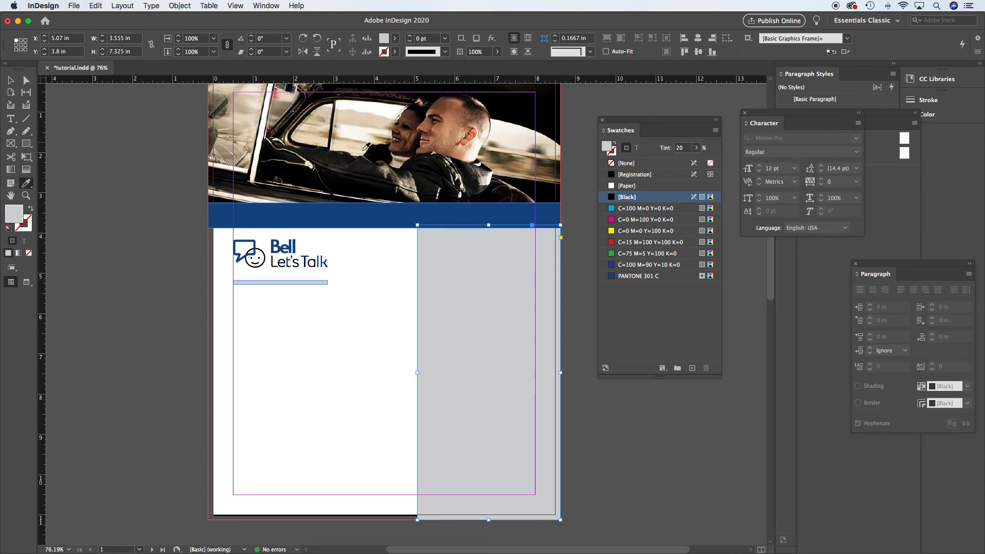
click(476, 150)
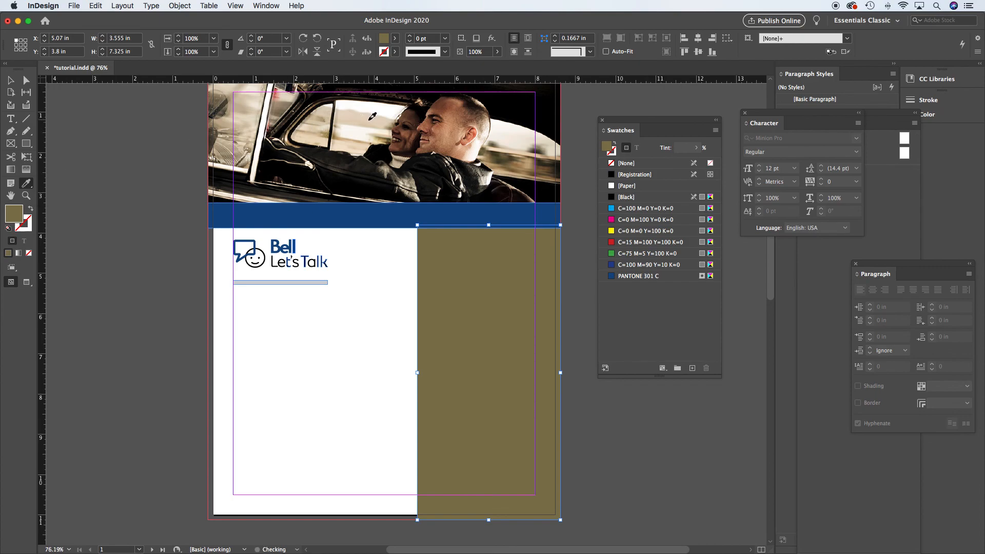
click(364, 117)
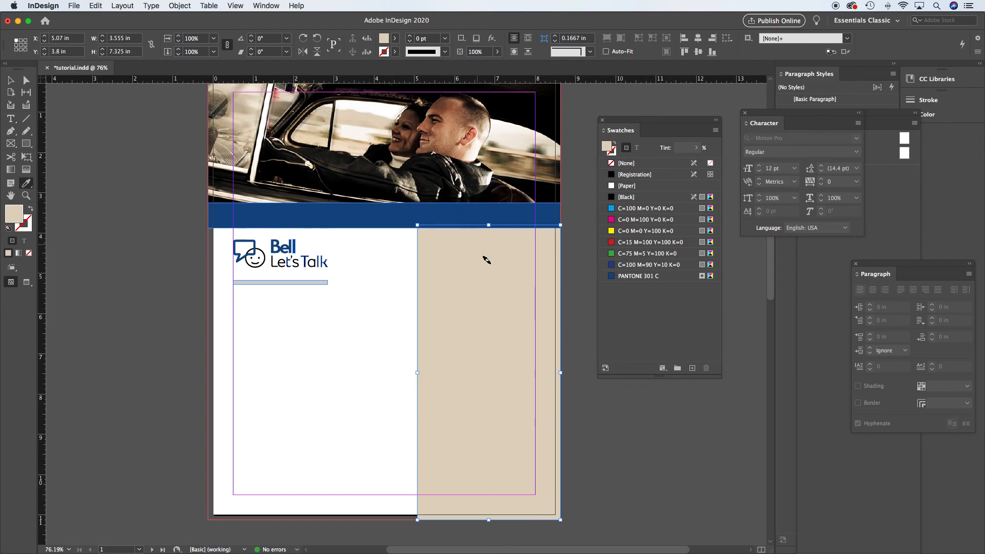
click(11, 80)
click(81, 129)
key(w)
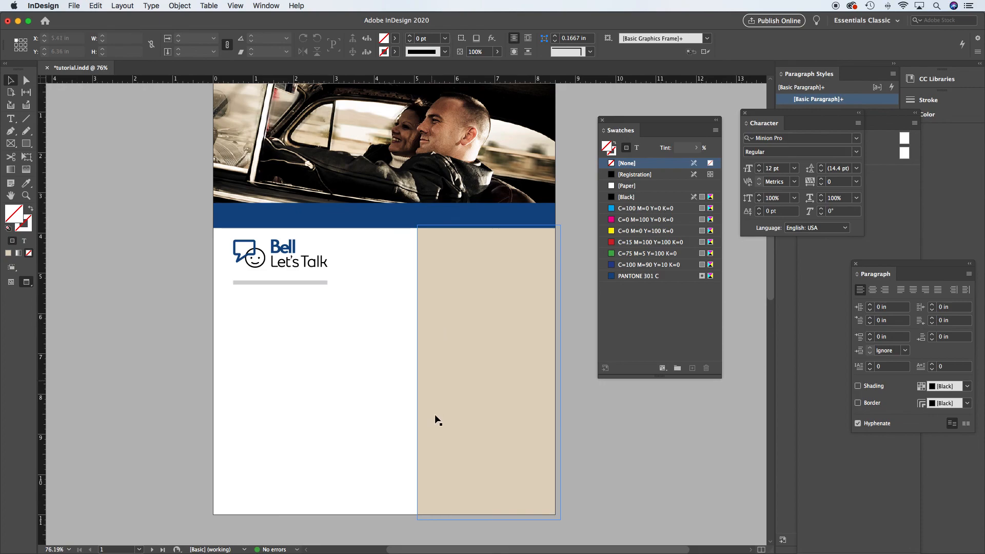
Narrow the right-hand rectangle from its left edge to X 5.13 in, making it about 3.5 in wide, and check the preview
click(449, 375)
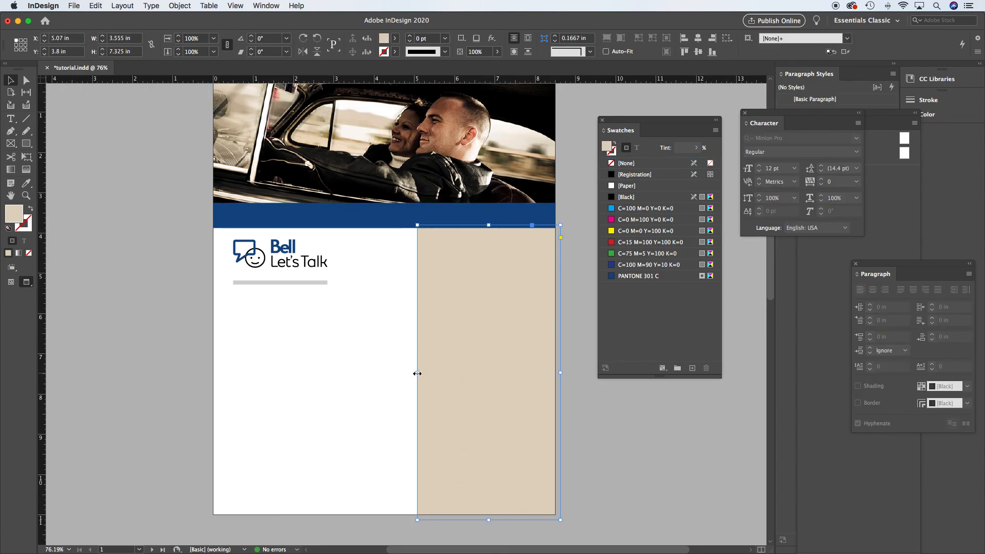
drag(417, 374, 420, 374)
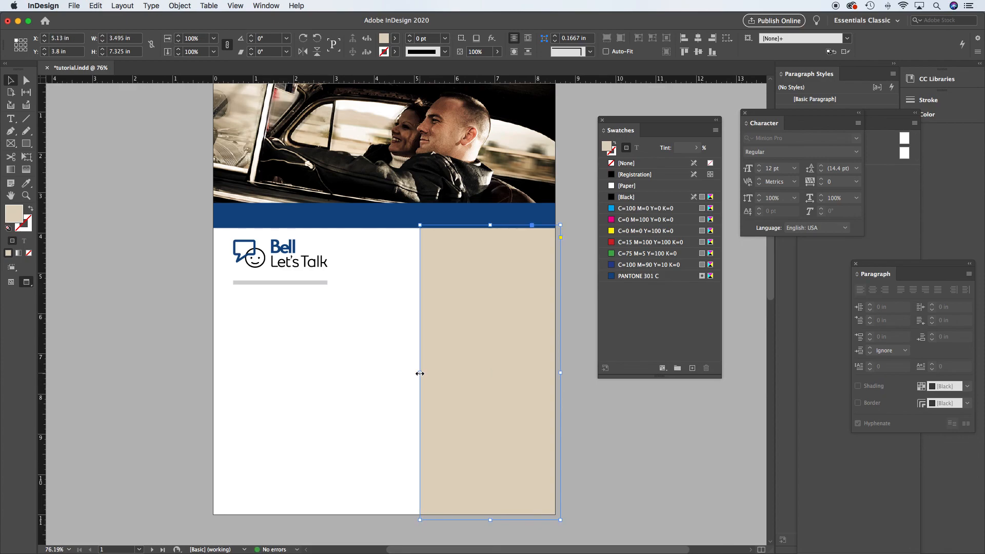
click(180, 266)
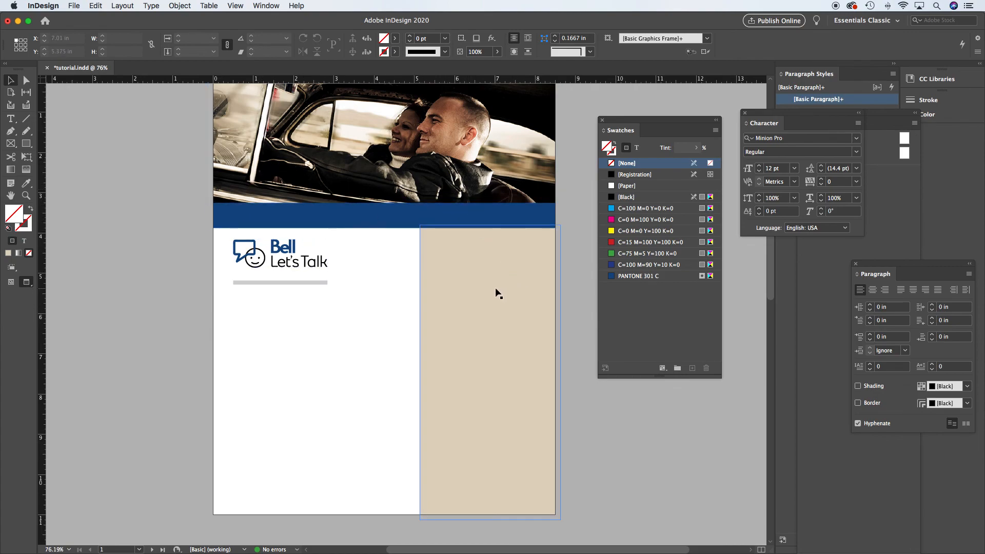
key(w)
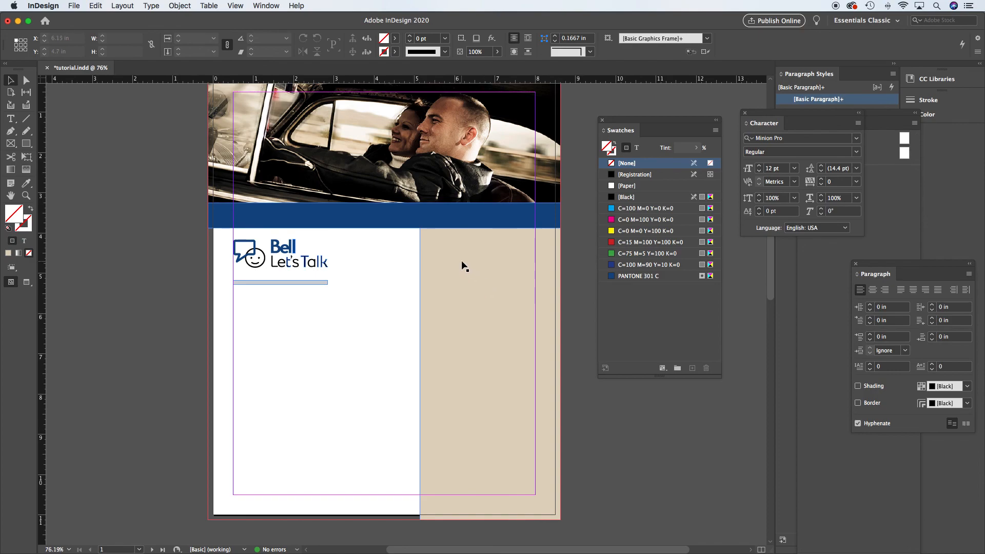
Recolour the right-hand rectangle with the thin rule's grey using the Eyedropper tool, and preview the page without guides
click(466, 288)
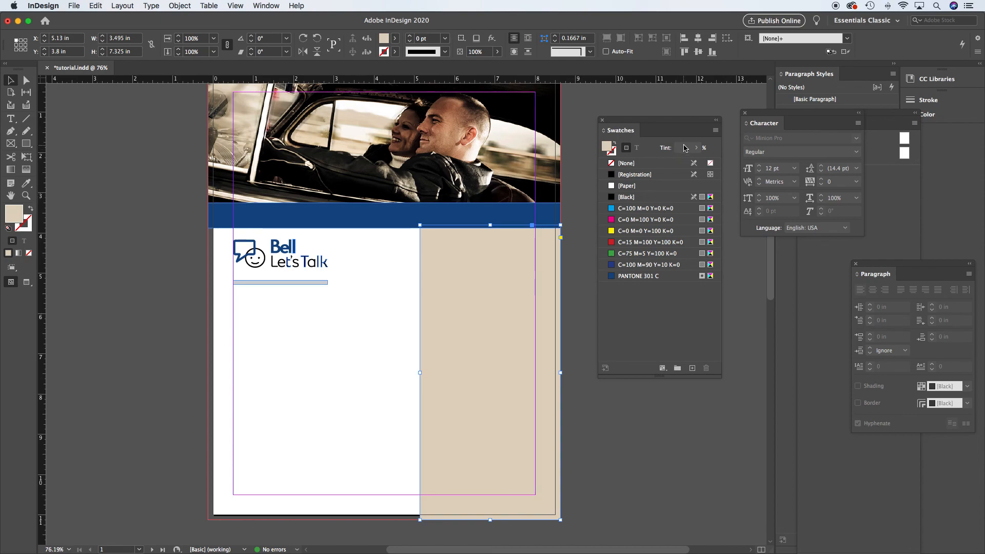
click(27, 183)
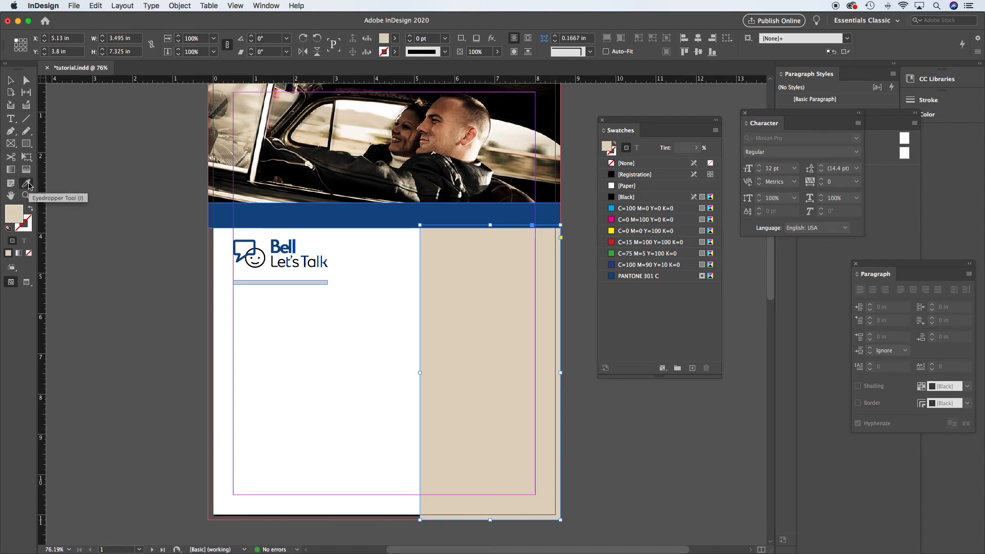
click(303, 279)
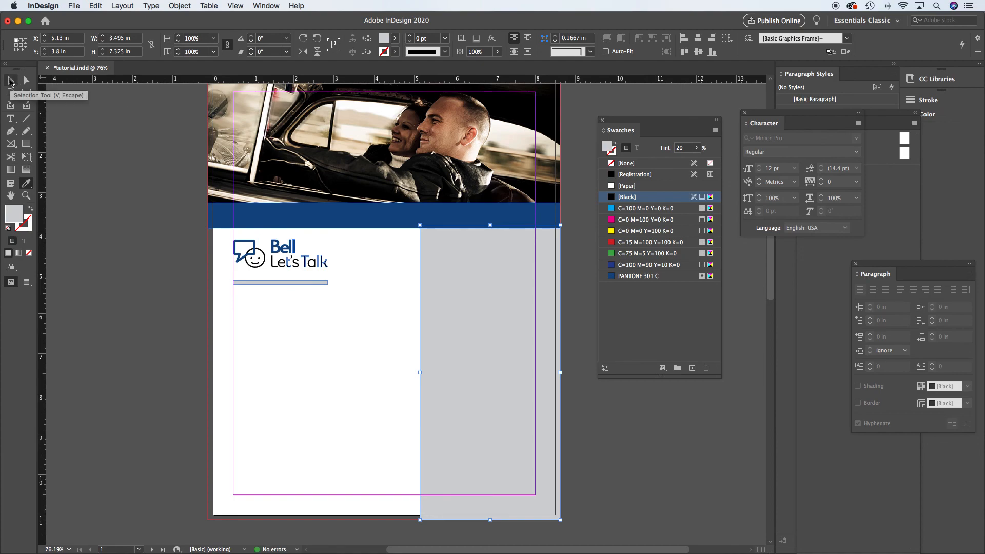
click(11, 81)
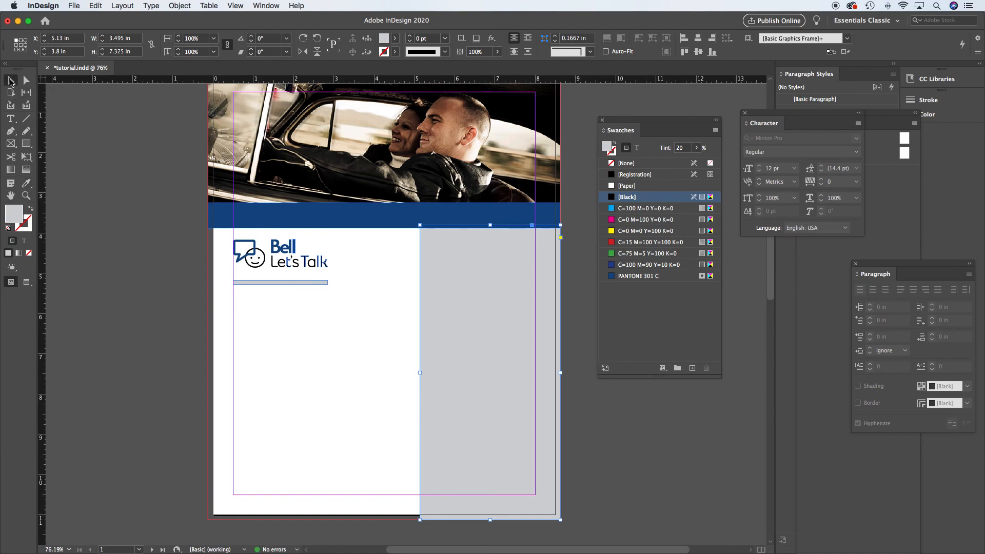
click(143, 167)
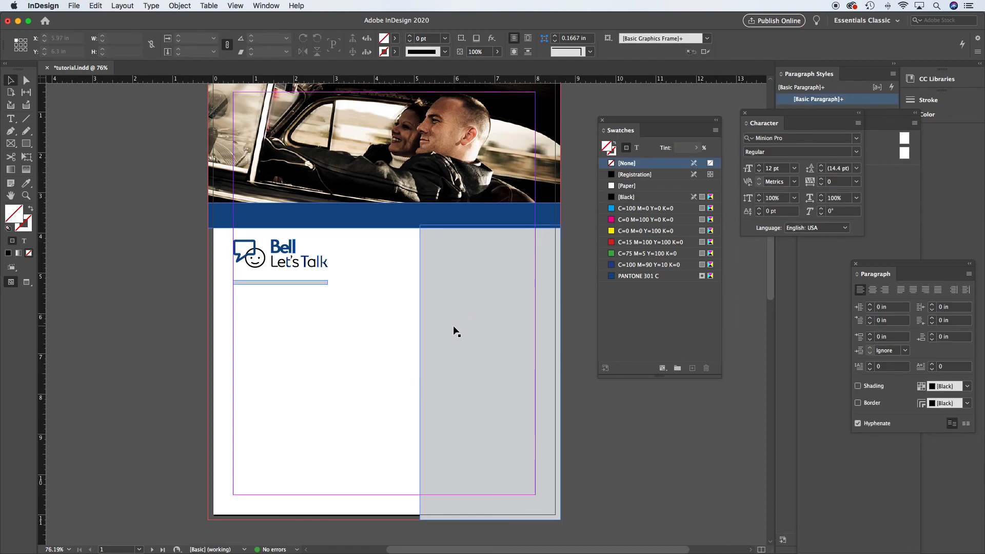
key(w)
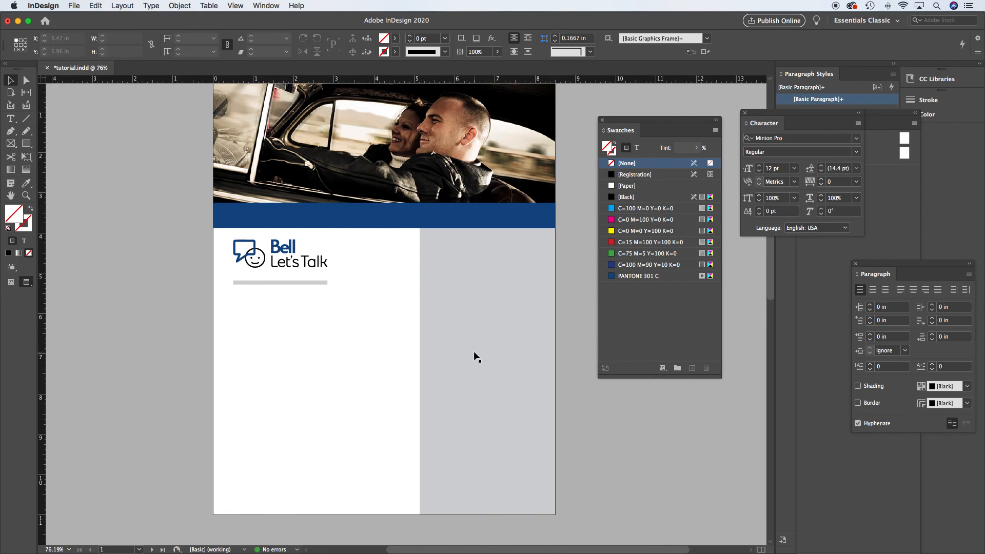
key(w)
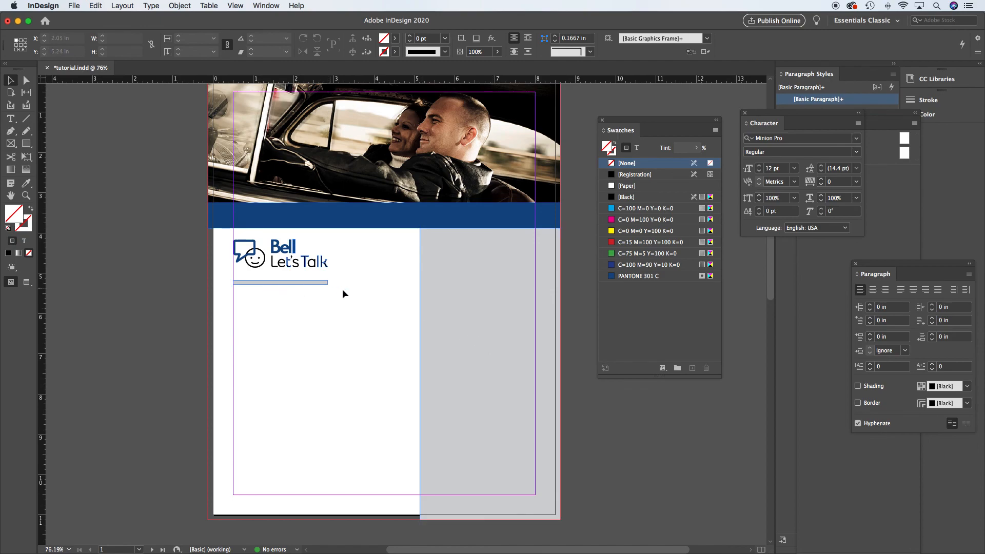
Lighten the right-hand rectangle's [Black] fill to a 10% tint and preview the page
click(489, 317)
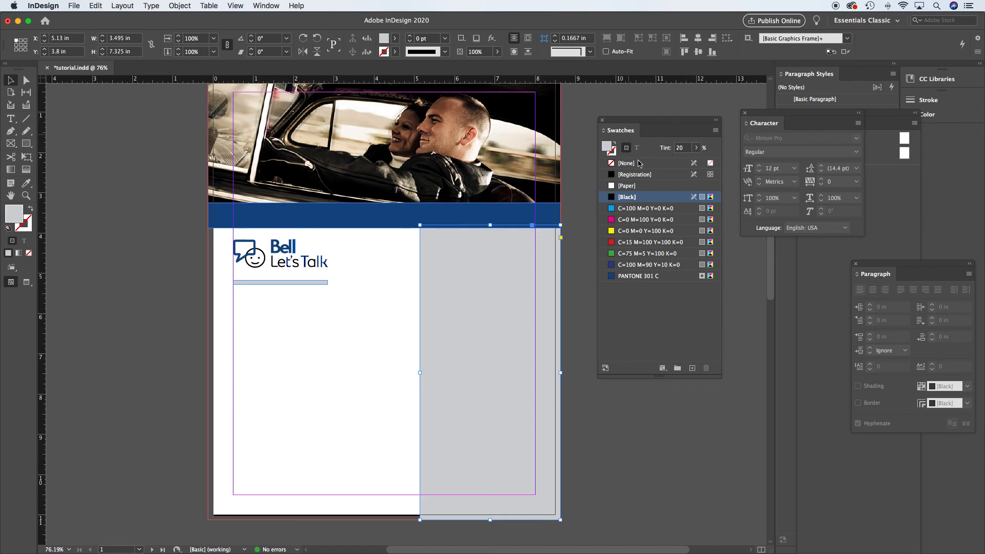
click(697, 147)
drag(654, 162, 649, 163)
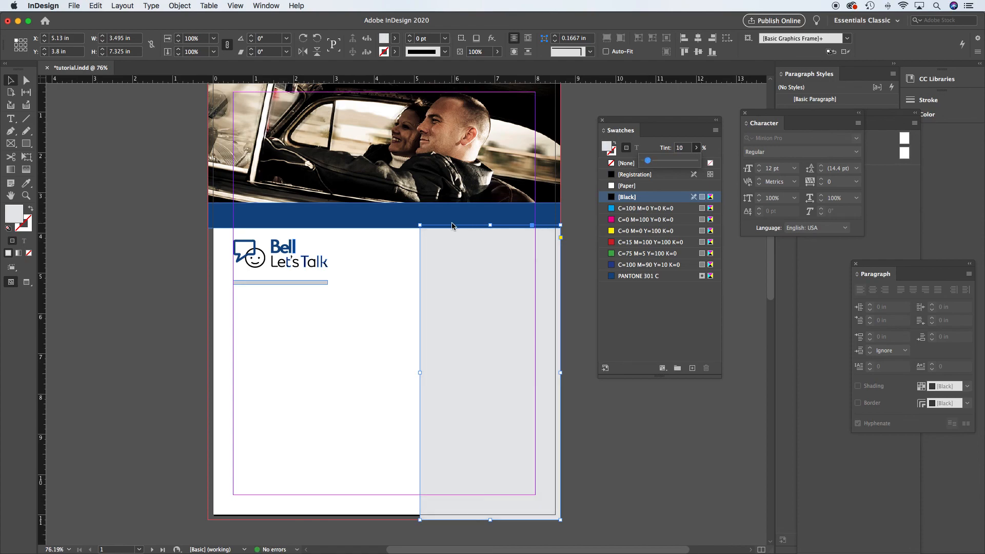
click(131, 202)
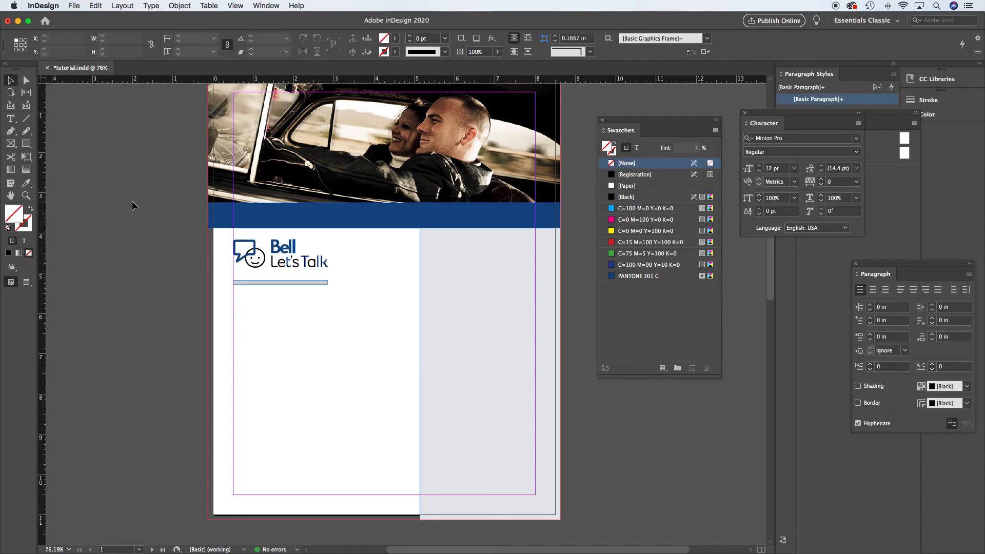
key(w)
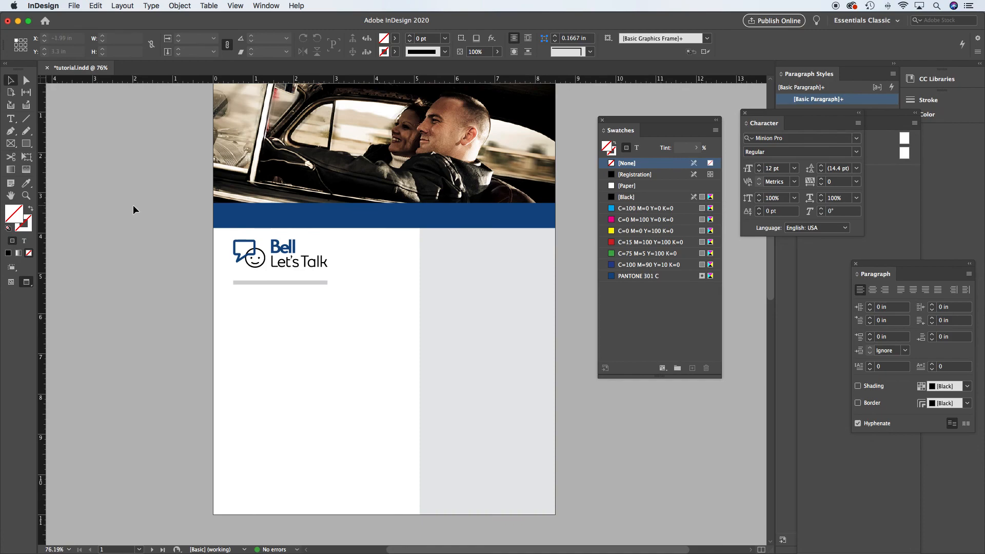
key(w)
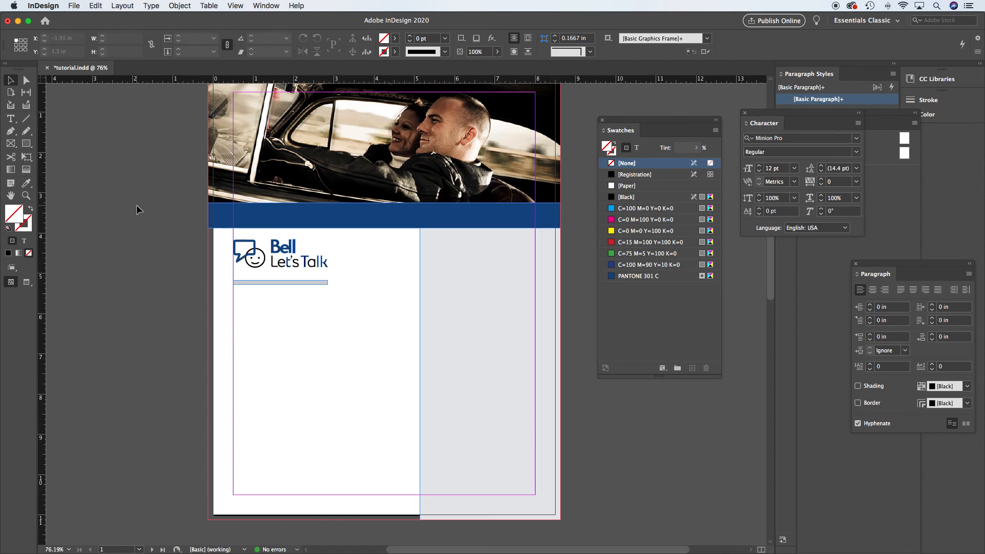
Draw a square of about 2.28 × 2.28 in at X 5.71 in, Y 3.78 in, and fill it with PANTONE 301 C
click(27, 144)
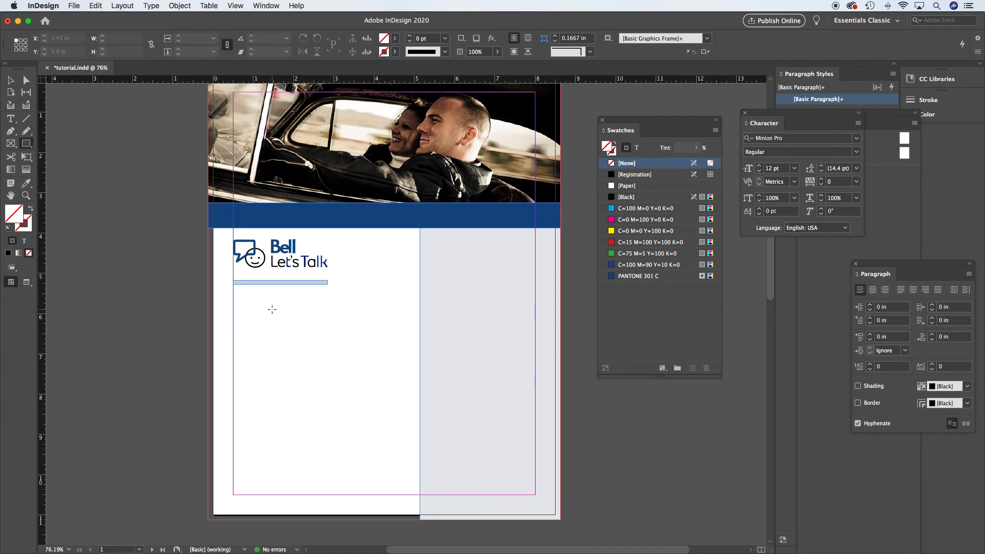
mouse_move(272, 309)
mouse_down()
mouse_move(409, 401)
mouse_move(352, 362)
mouse_move(380, 385)
mouse_move(570, 299)
mouse_move(433, 291)
mouse_move(539, 293)
mouse_move(535, 273)
mouse_move(544, 297)
mouse_move(588, 317)
mouse_up()
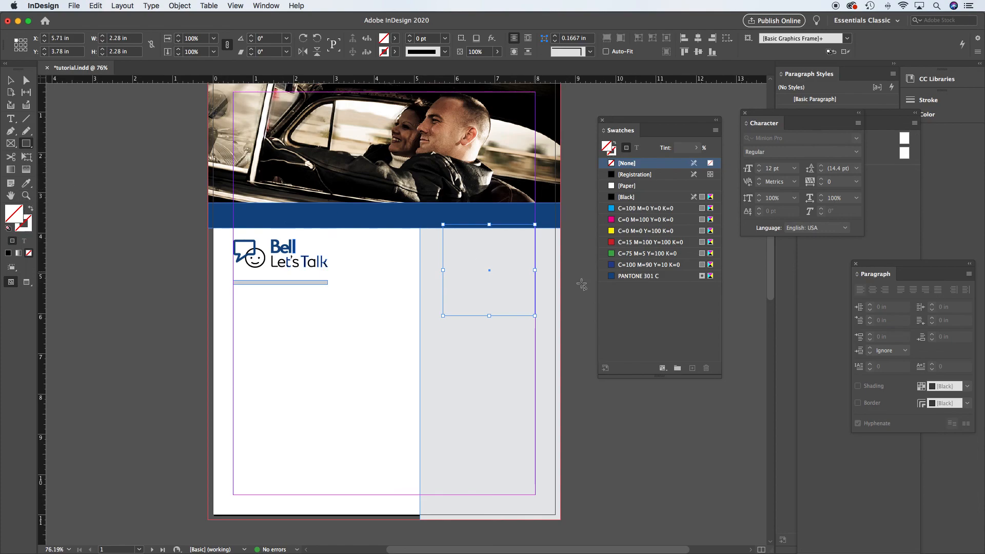
click(639, 277)
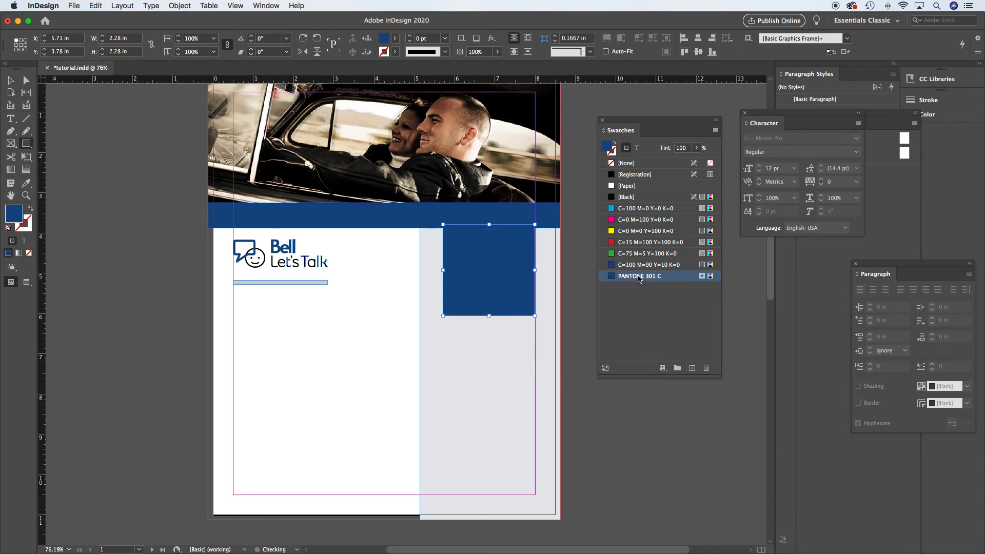
Deselect the blue square, preview the page without guides, and return to the normal view
click(11, 80)
click(124, 149)
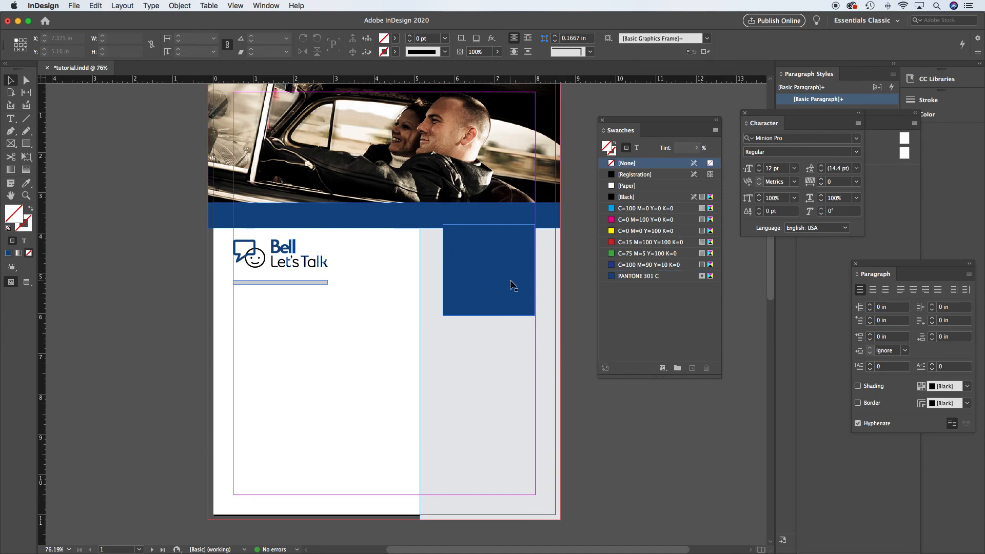
key(w)
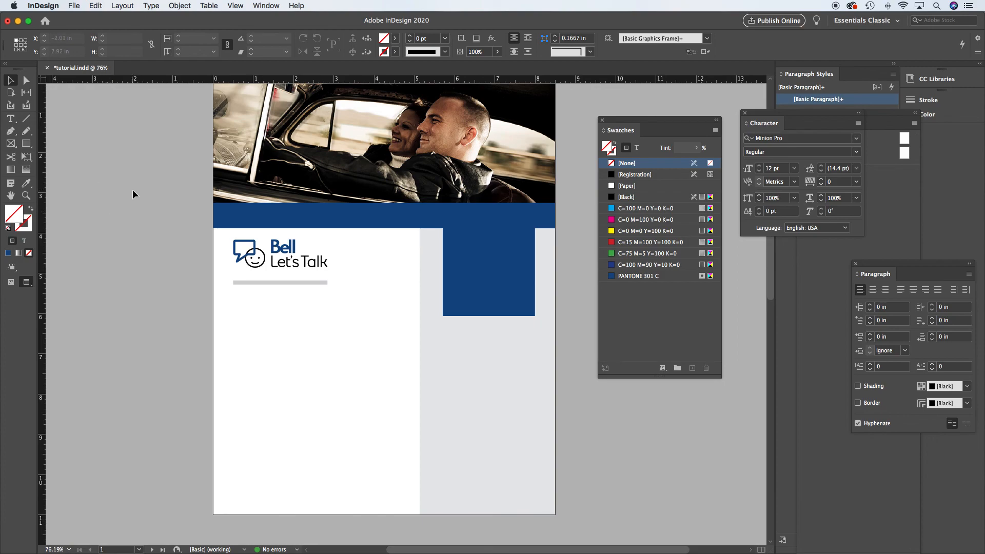
key(w)
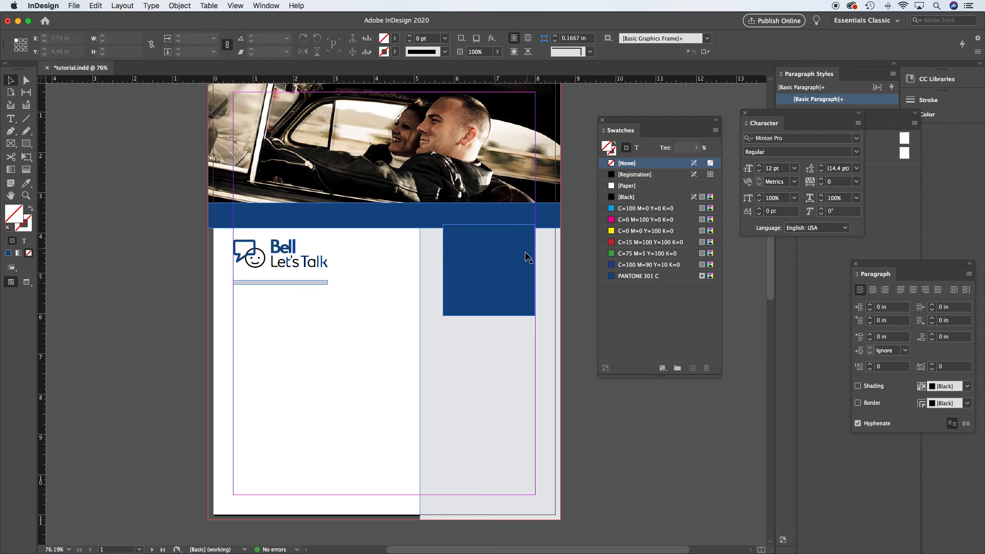
Merge the blue square and the horizontal blue bar into a single shape with Pathfinder Add
click(513, 288)
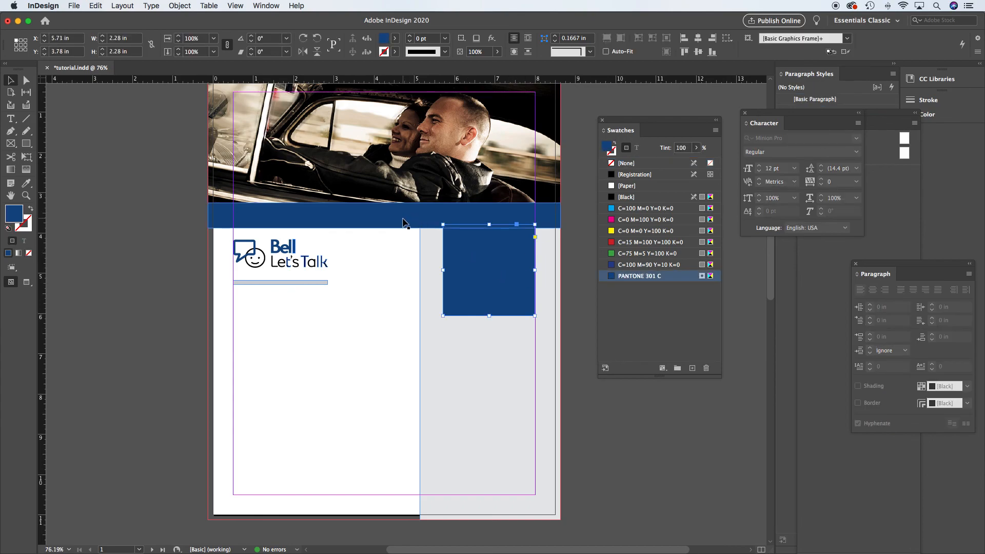
click(577, 343)
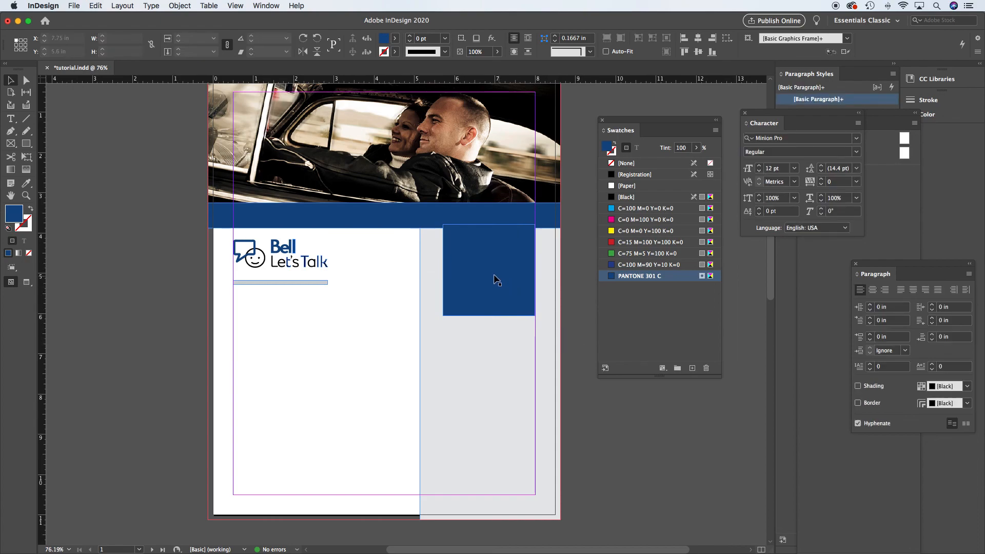
click(492, 279)
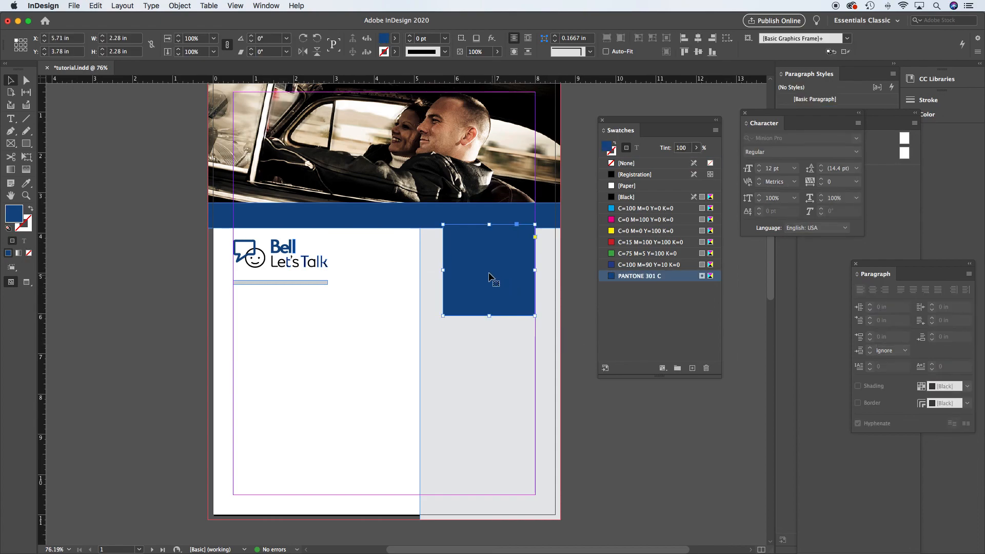
shift+click(402, 218)
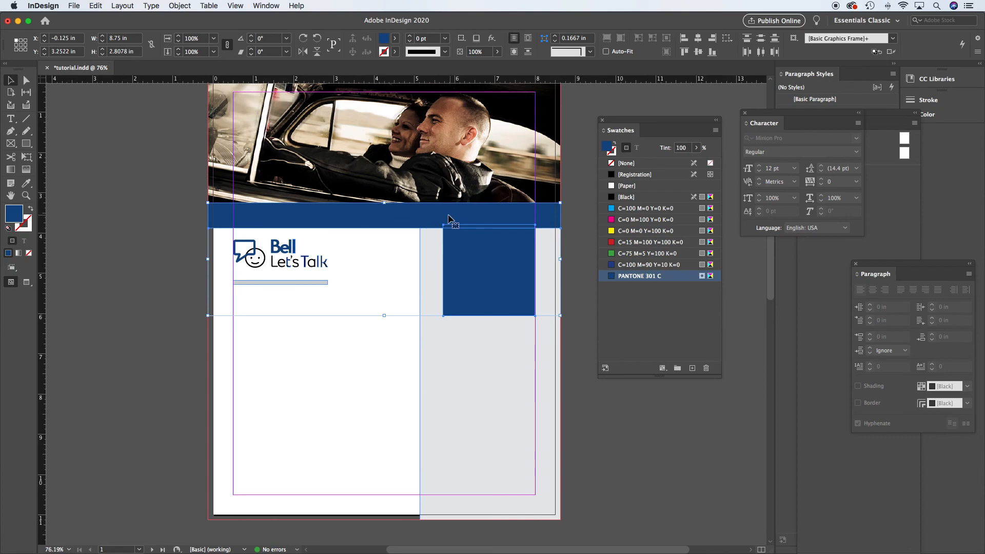
drag(403, 217, 338, 316)
key(super+z)
click(181, 5)
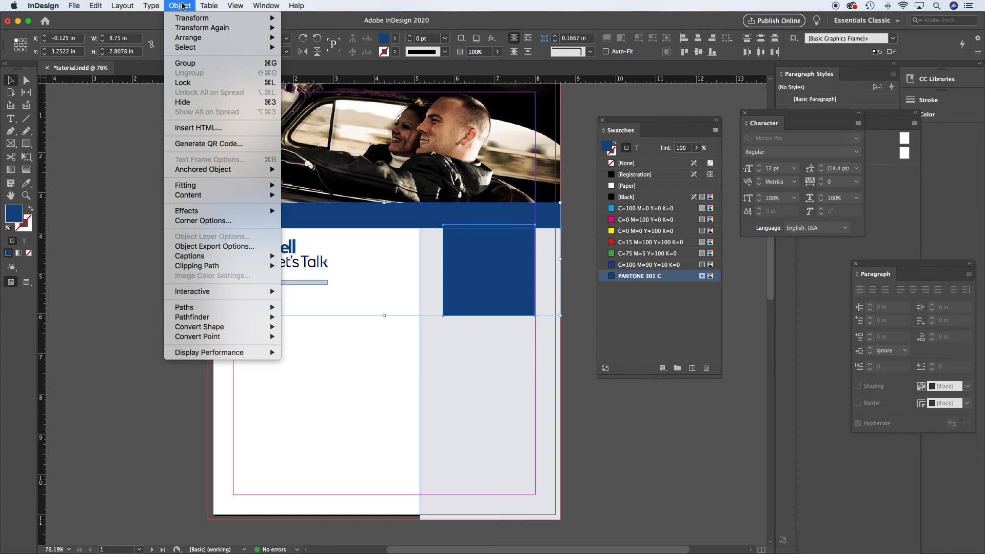
mouse_move(216, 319)
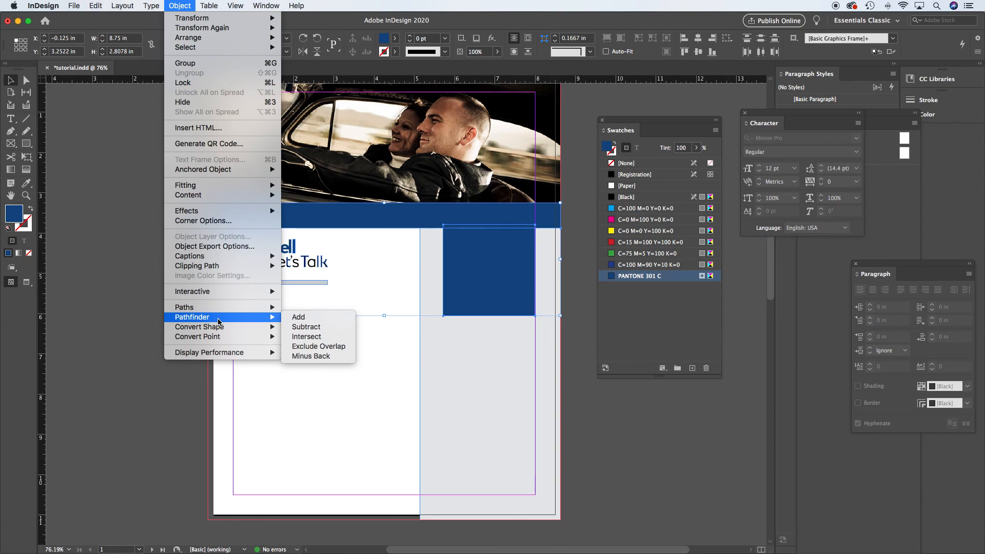
click(303, 319)
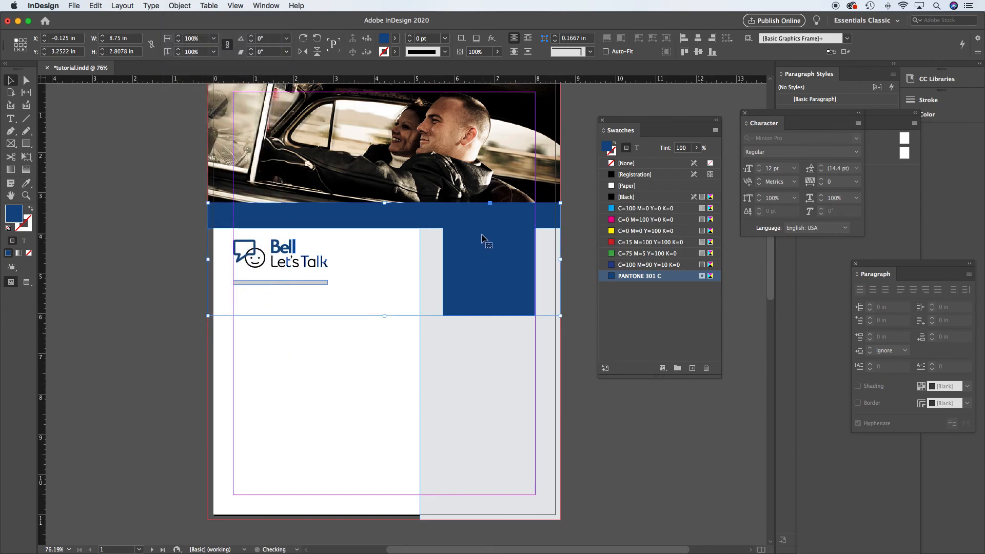
Test the merged shape by moving it to about X -1.65 in, Y 6.06 in and filling it with C=15 M=100 Y=100 K=0
click(167, 215)
drag(485, 266, 407, 354)
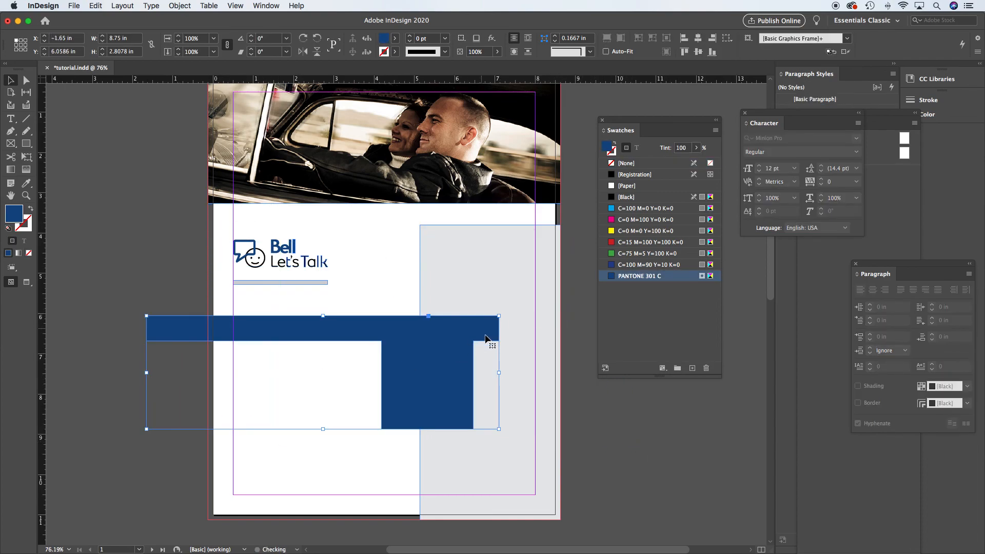
click(637, 243)
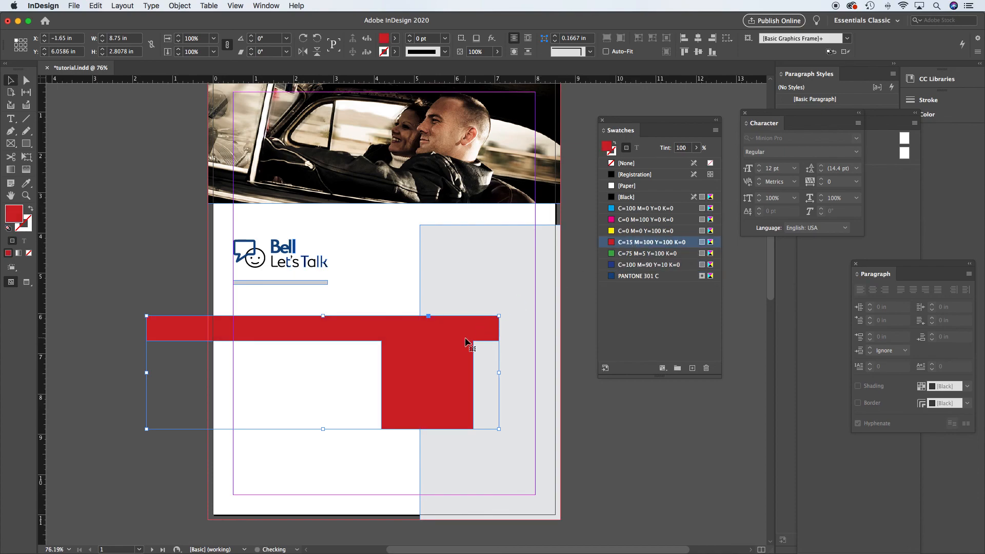
Undo the red fill, the move and the Pathfinder merge of the bar and square
key(super+z)
key(super+z)
key(super+z)
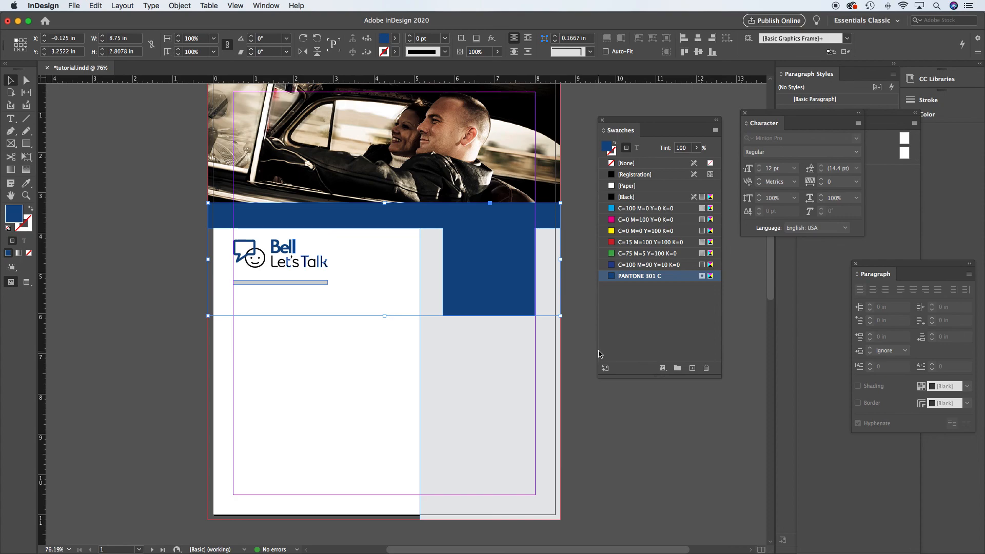
key(super+z)
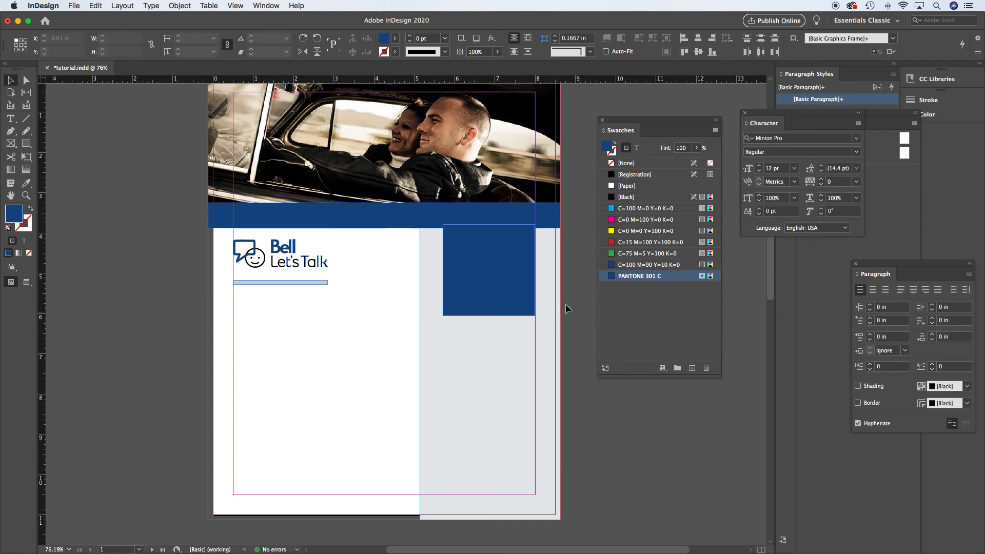
Turn on live corner editing for the blue square, try rounding all four corners to about 0.42 in, and undo the rounding
click(506, 282)
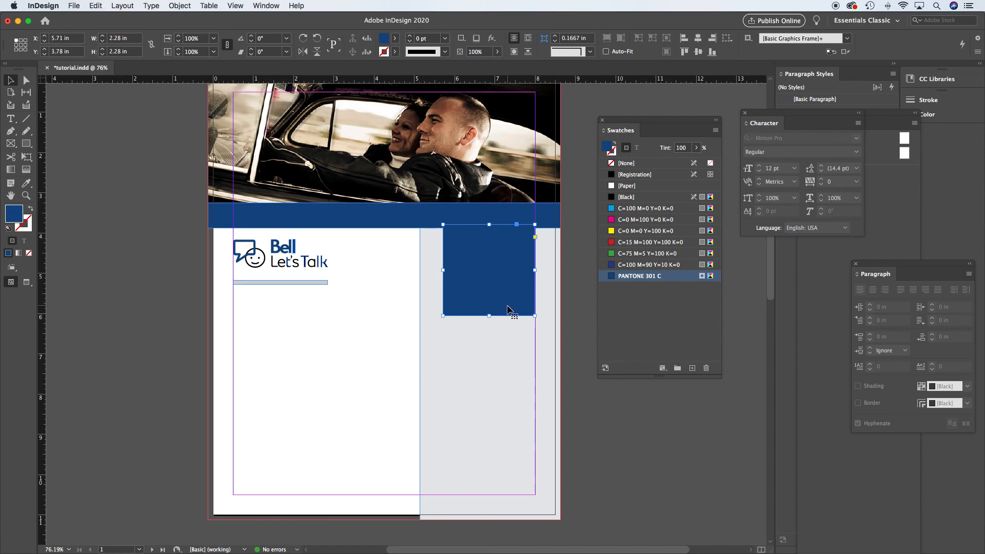
click(536, 237)
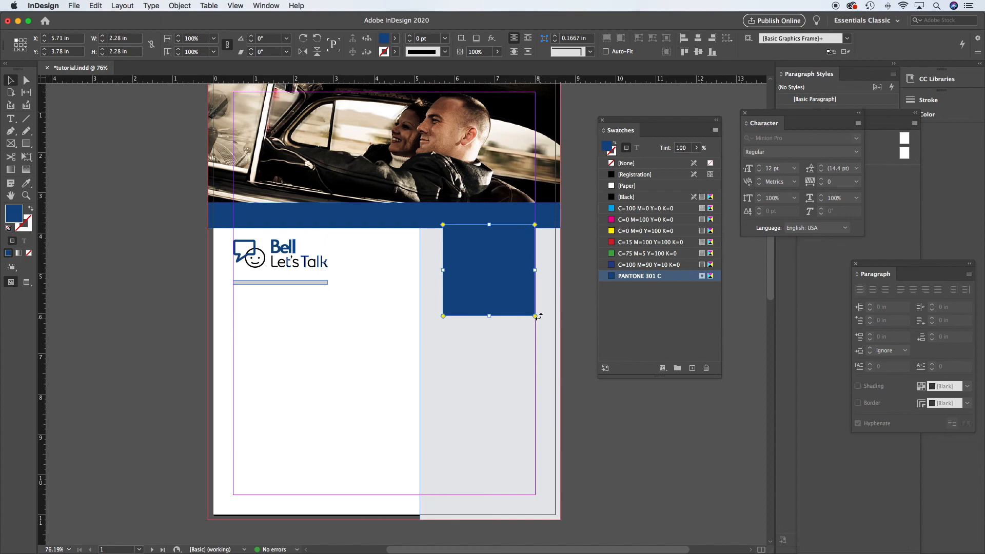
mouse_move(535, 316)
mouse_down()
mouse_move(515, 315)
mouse_move(534, 316)
mouse_move(538, 297)
mouse_move(522, 318)
mouse_up()
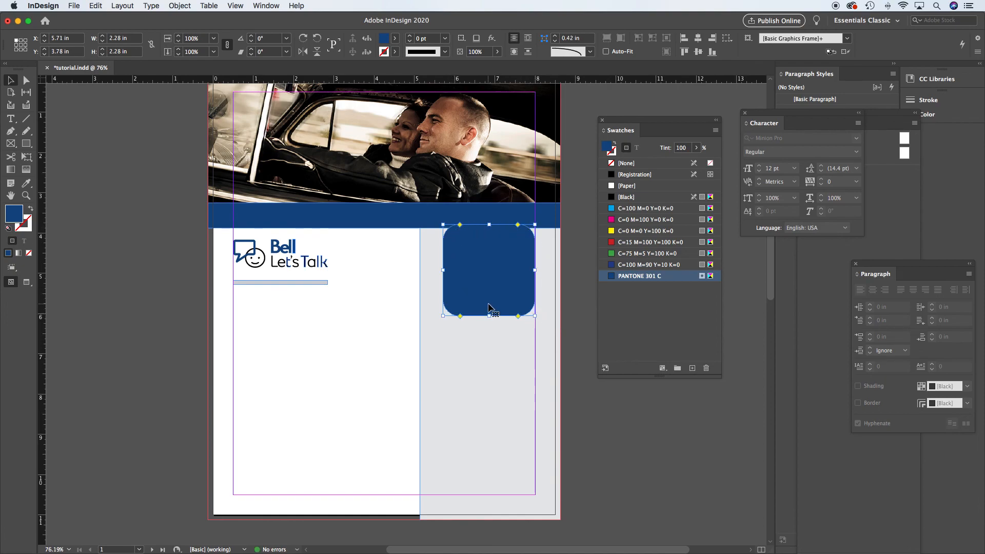
key(super+z)
Round the blue square's lower-right corner individually, undo the trial rounding on its lower-left corner, and preview the page
drag(534, 315, 515, 316)
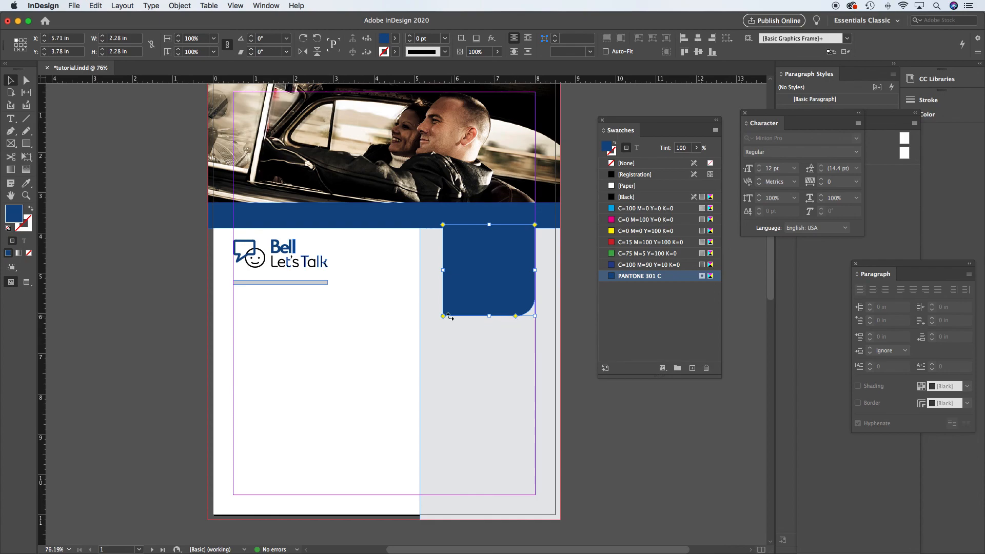
drag(445, 316, 466, 316)
click(620, 402)
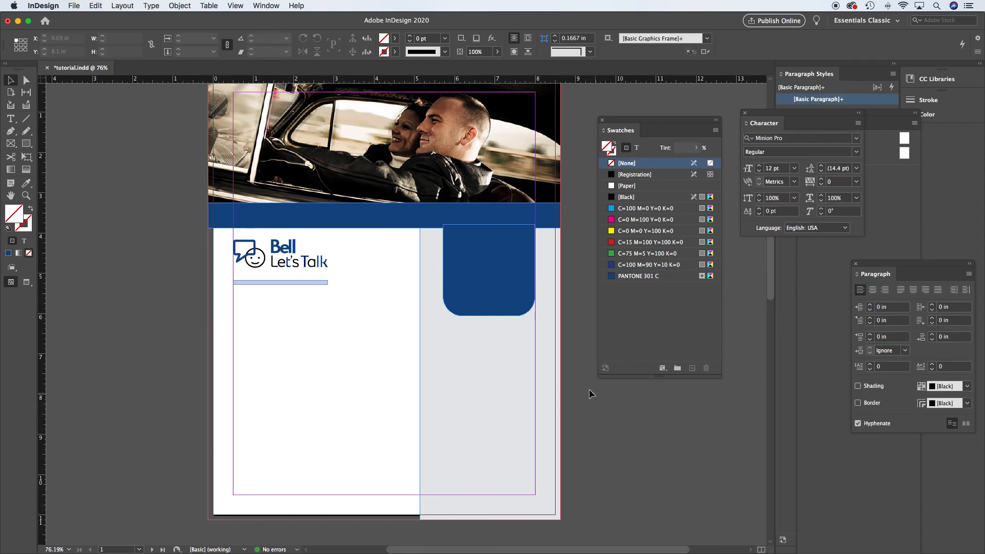
key(super+z)
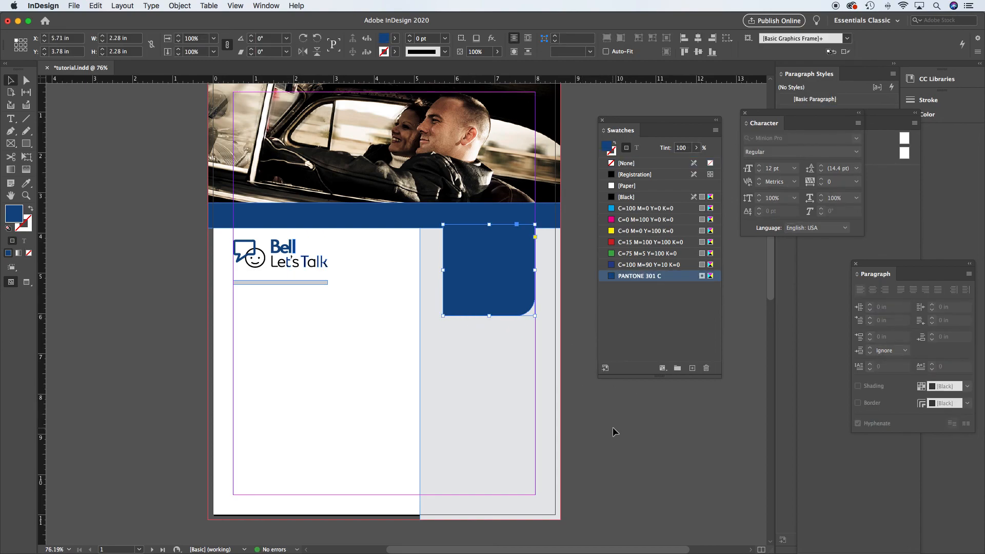
click(612, 427)
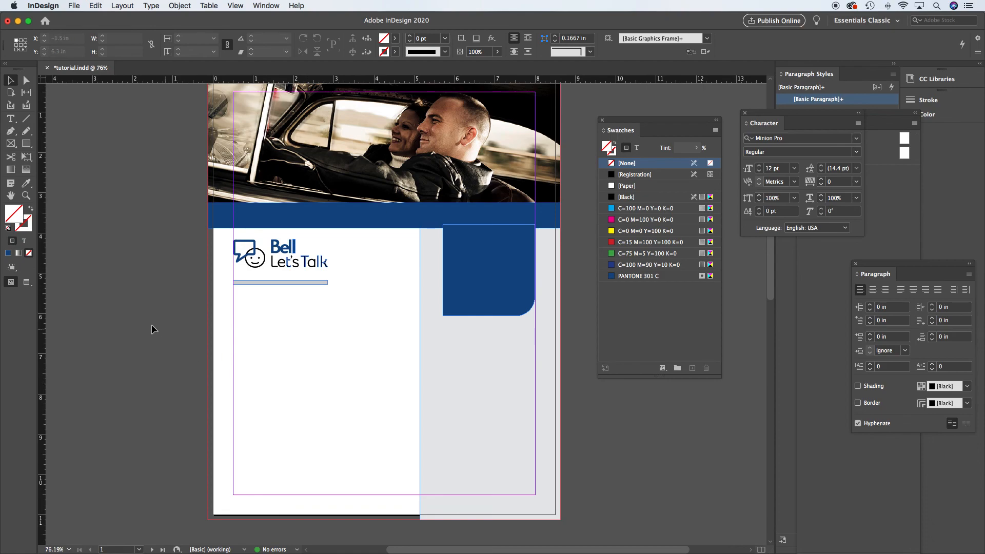
key(w)
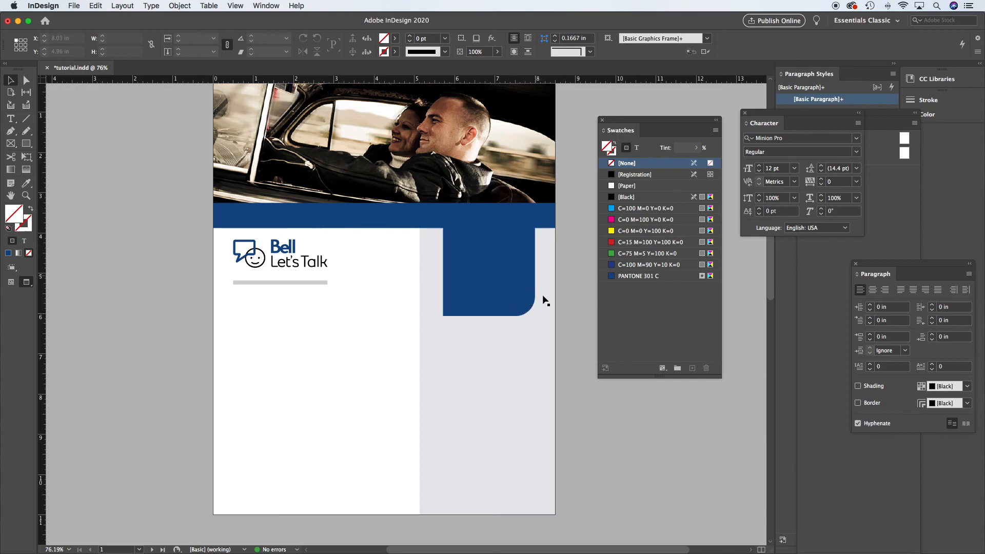
Adjust the blue square's lower-right corner radius to about 0.44 in and deselect the square
click(516, 298)
click(535, 236)
drag(516, 316, 519, 315)
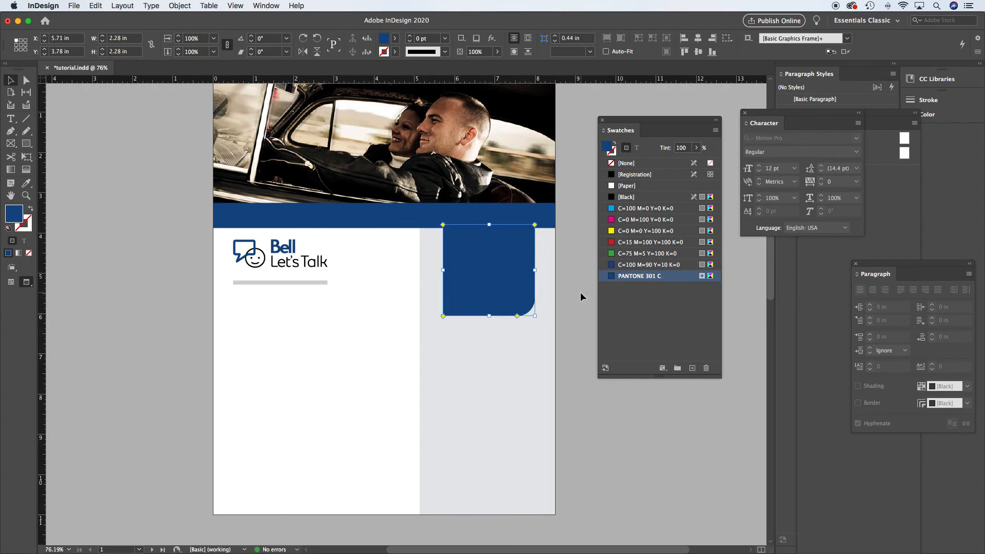
click(550, 259)
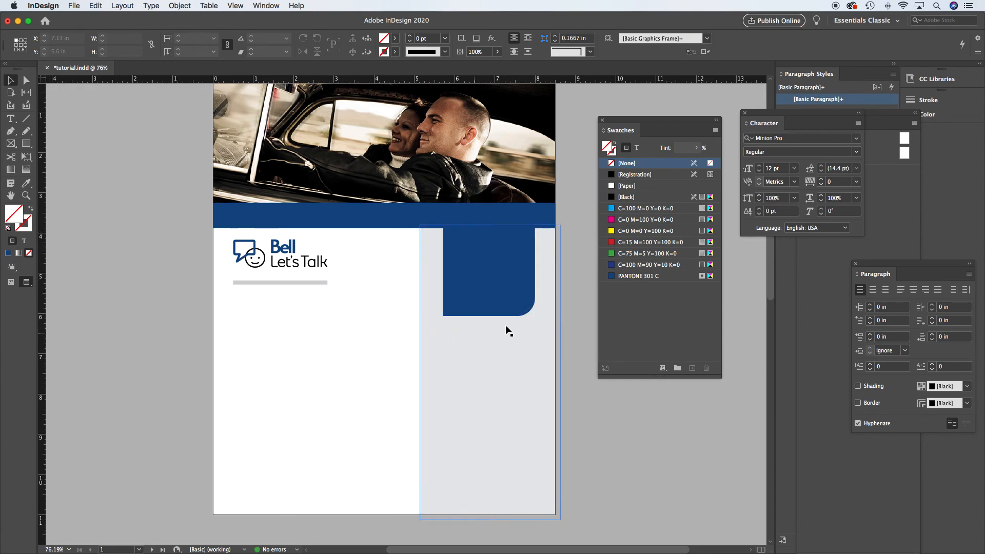
Try squaring the blue square's lower-right corner and rounding its lower-left corner instead
click(512, 292)
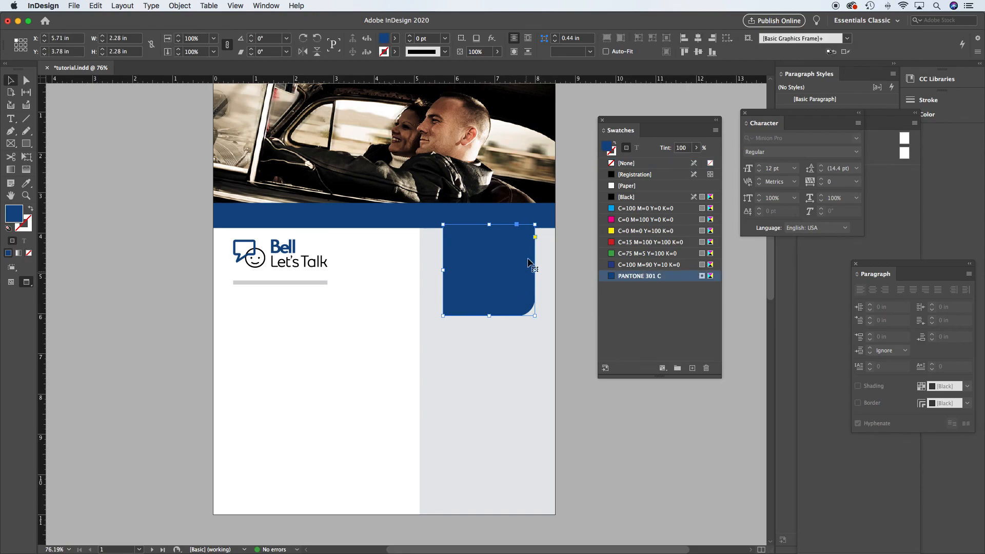
drag(516, 314, 547, 313)
drag(442, 315, 470, 315)
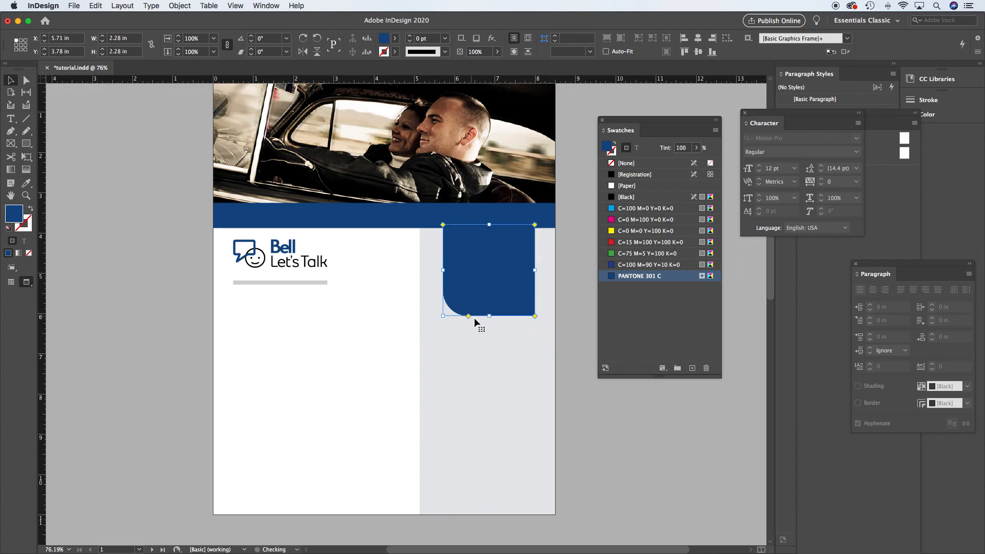
click(578, 358)
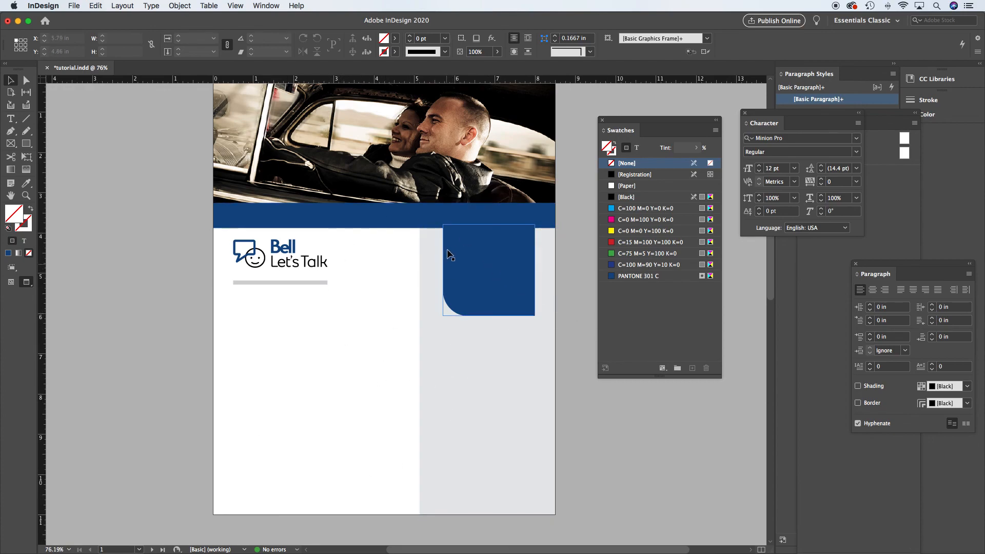
click(461, 304)
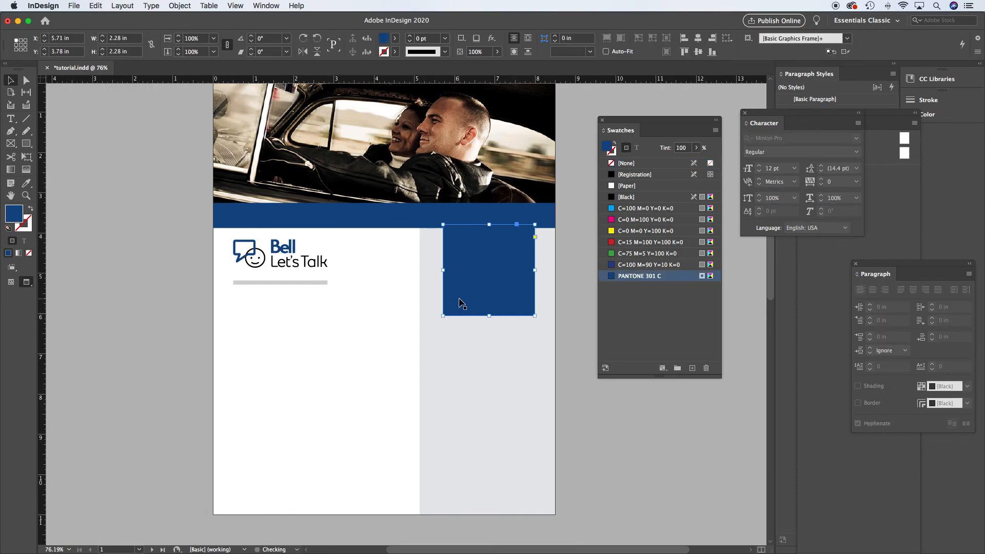
click(573, 314)
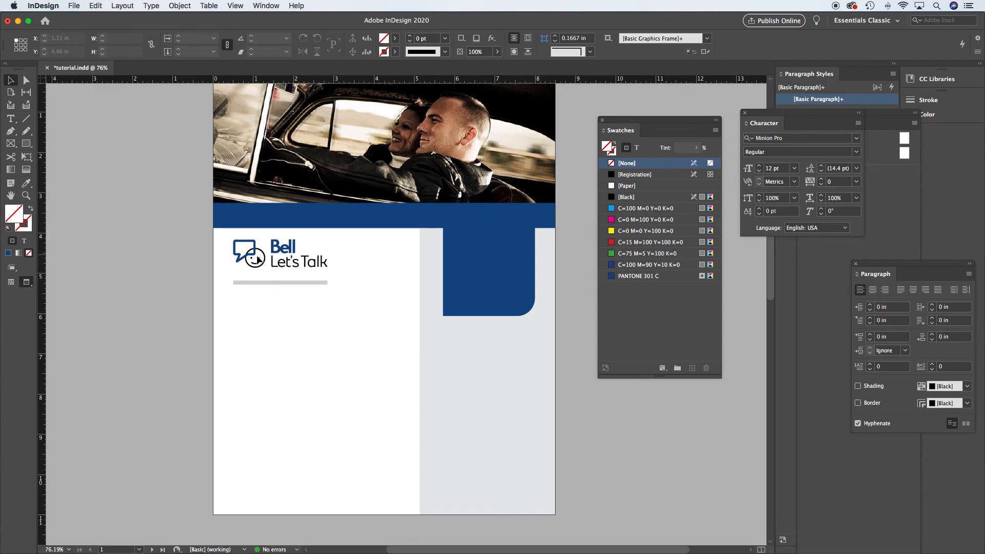
Try the Bell Let's Talk logo over the square's rounded corner at about X 7.04 in, Y 5.18 in, and undo its repositioning
click(532, 303)
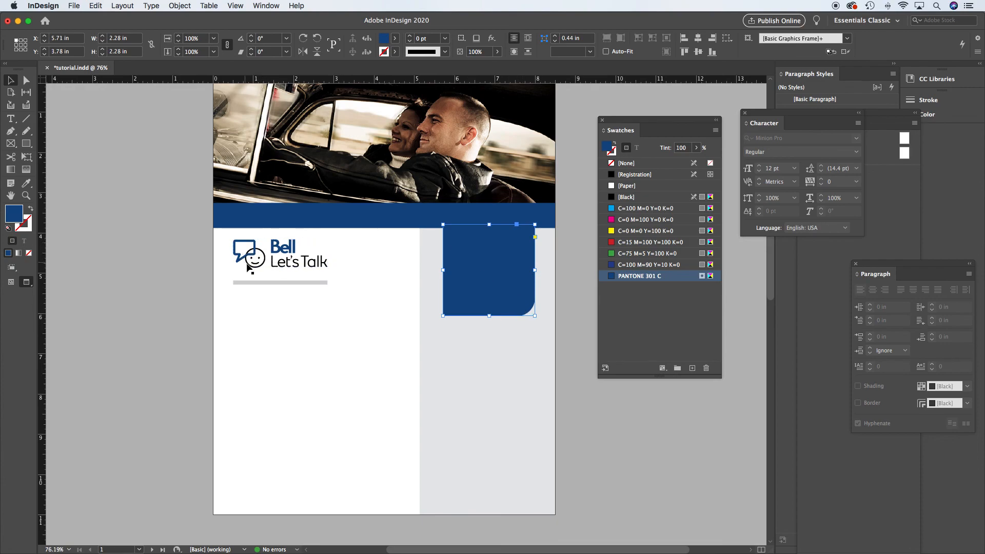
drag(290, 264, 543, 315)
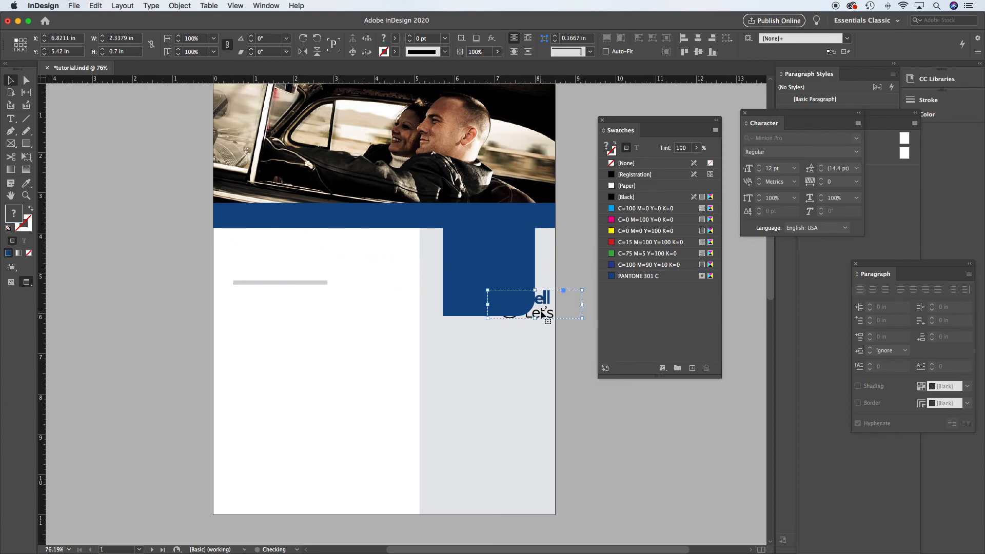
right_click(545, 314)
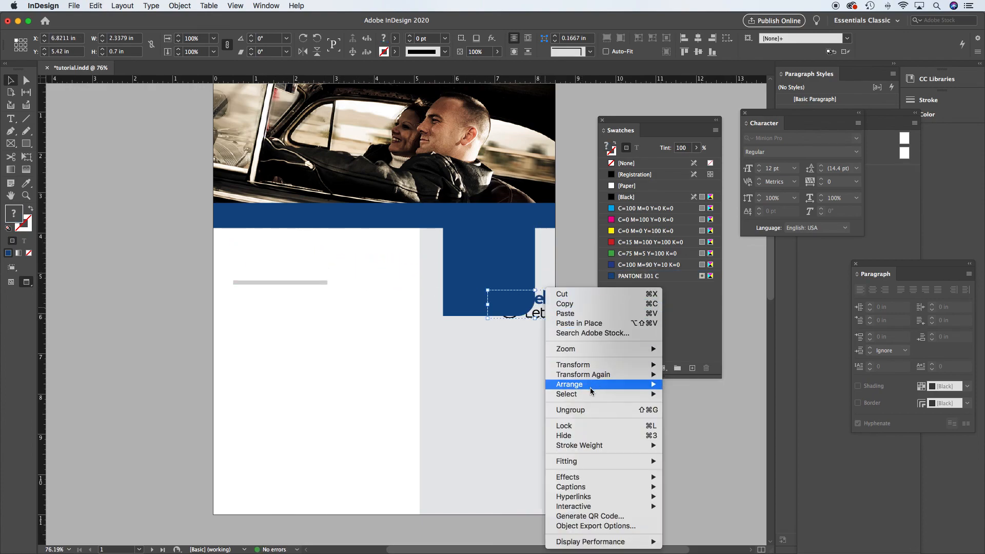
click(680, 385)
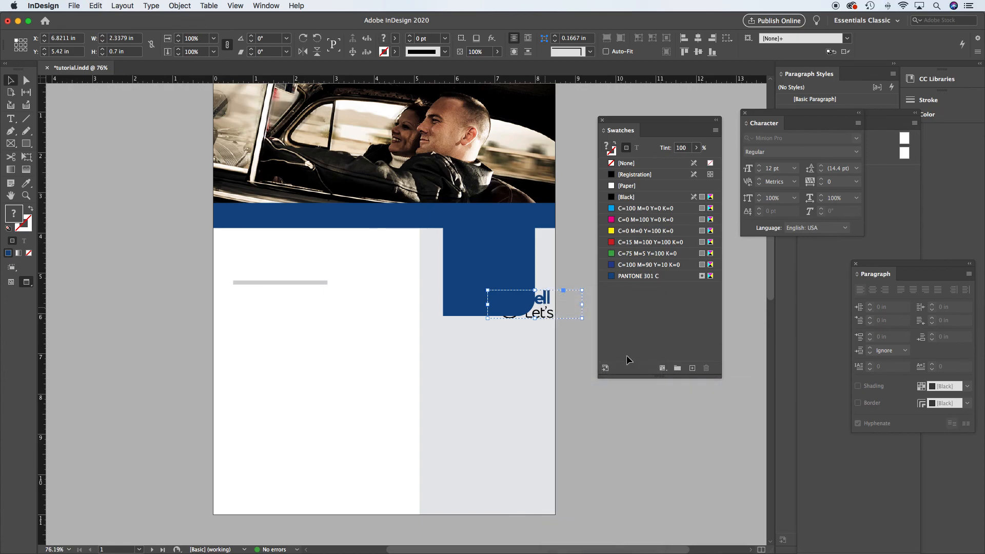
drag(544, 318, 550, 308)
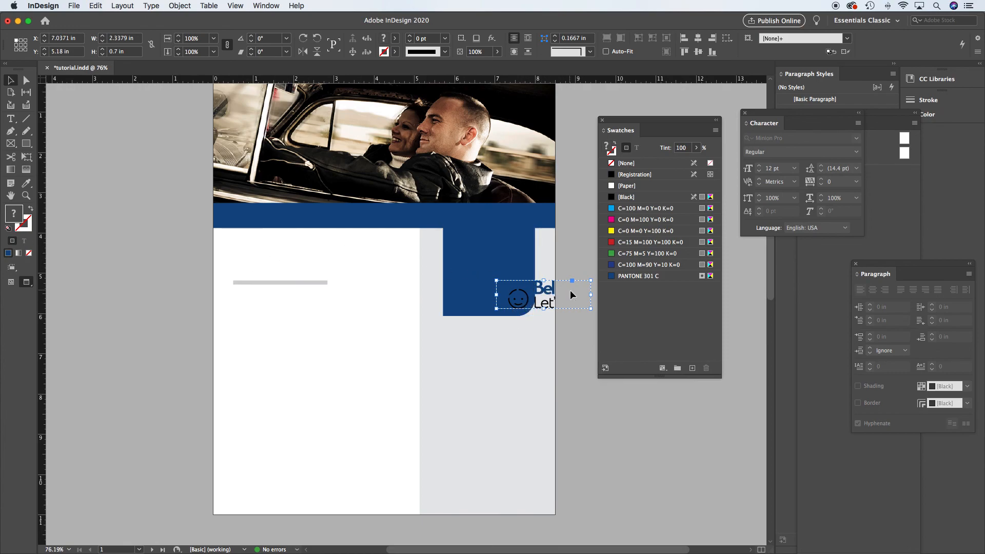
drag(558, 295, 554, 296)
key(super+z)
key(super+z)
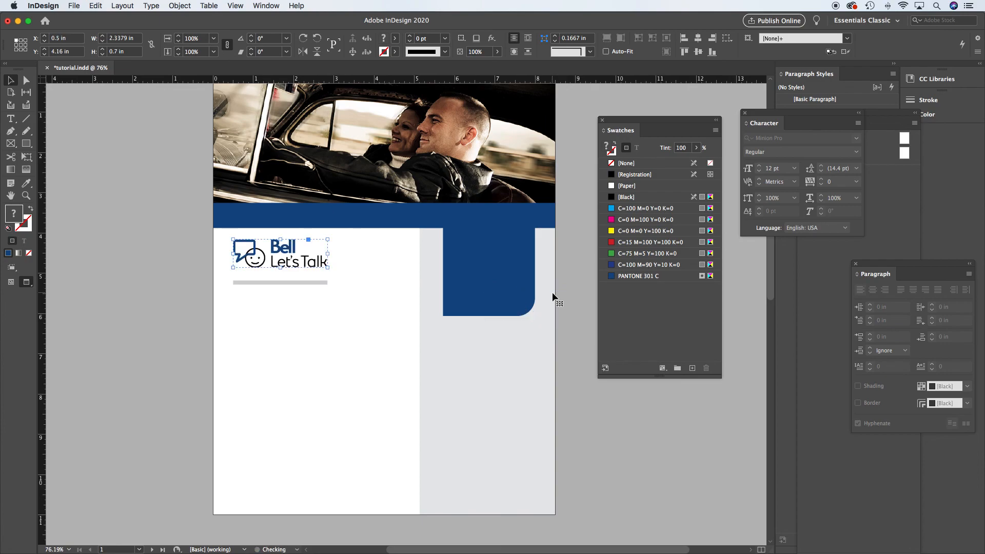
Try enlarging the blue square's lower-right corner radius to about 1.14 in, and undo the change
click(153, 234)
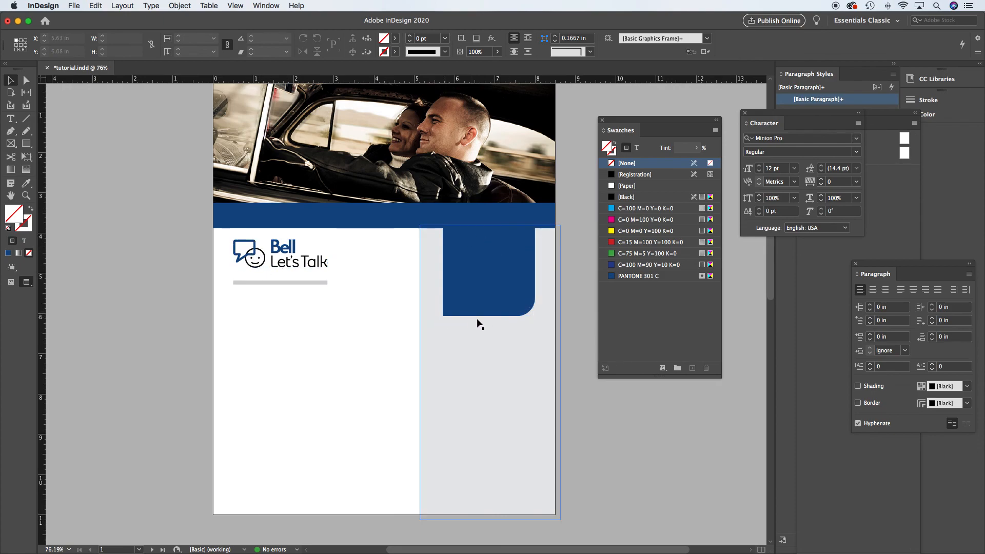
click(529, 297)
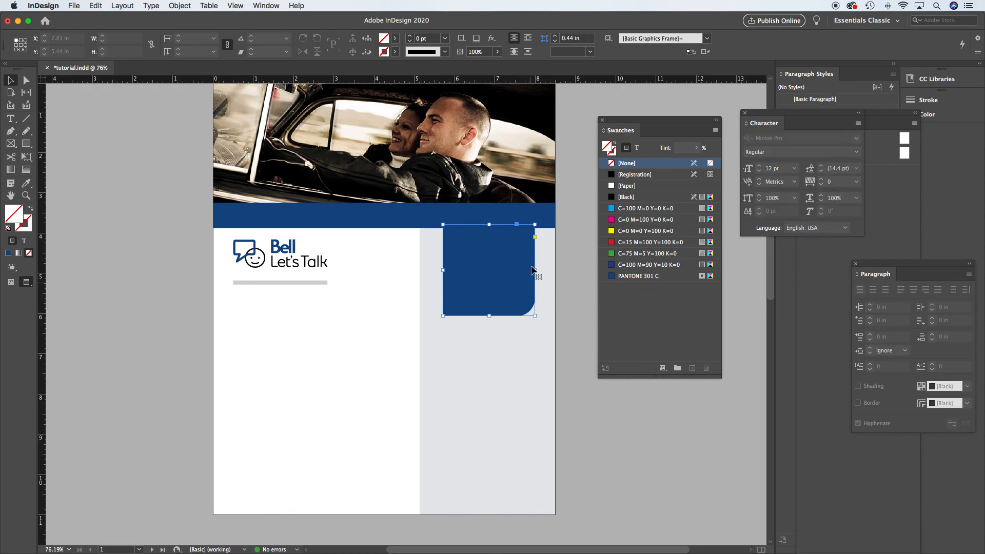
click(535, 237)
drag(515, 314, 476, 316)
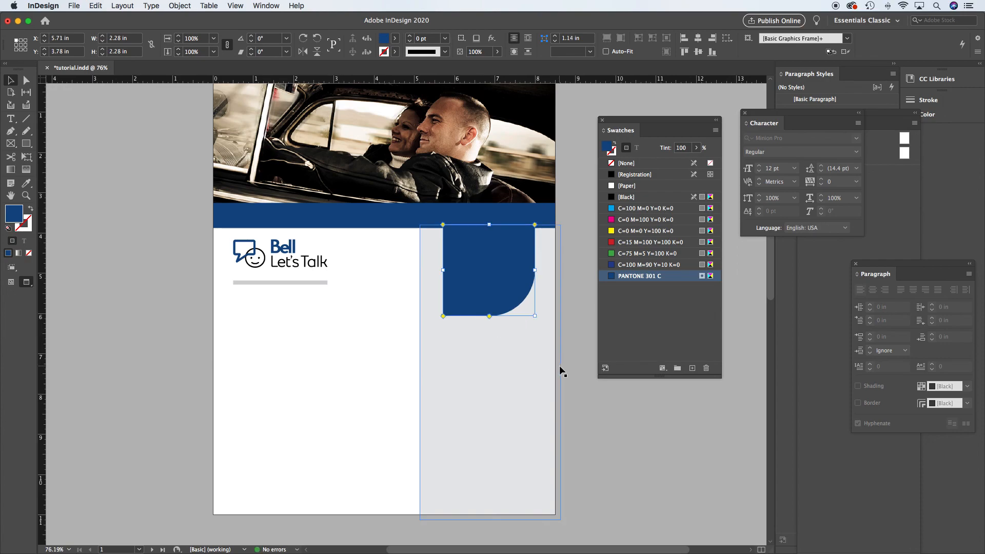
click(572, 359)
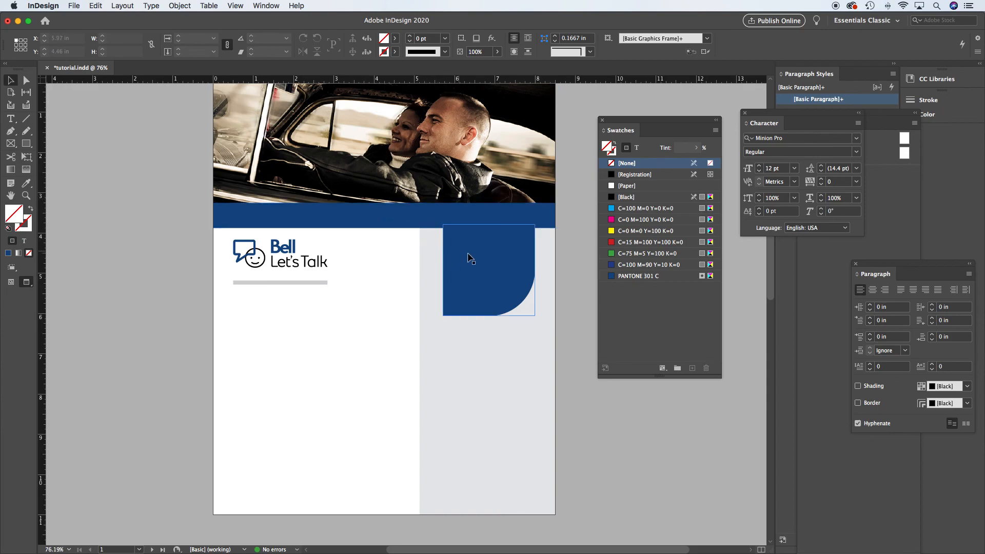
click(492, 317)
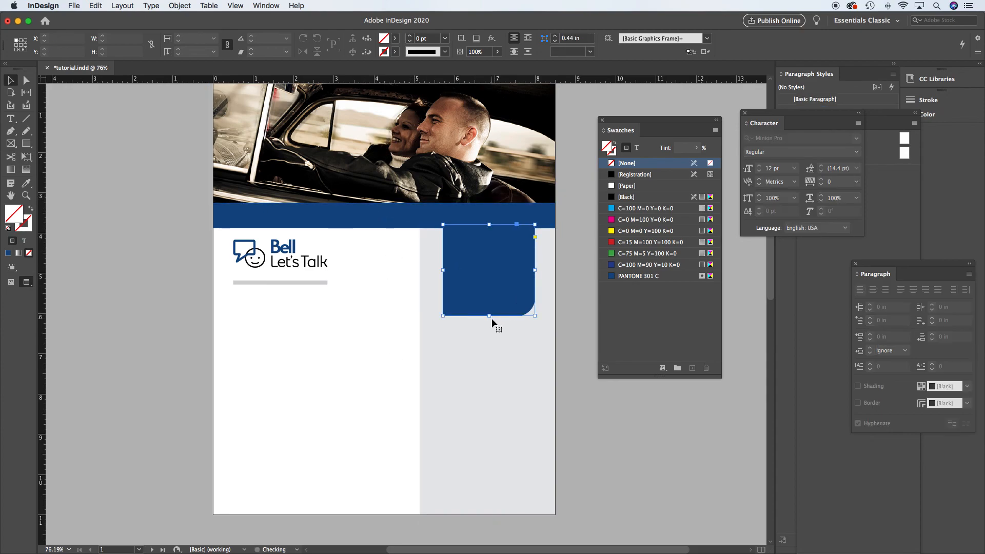
Try reducing the blue square's lower-right corner rounding until nearly sharp, undo it, and deselect the square
click(535, 238)
drag(521, 316, 524, 316)
click(574, 319)
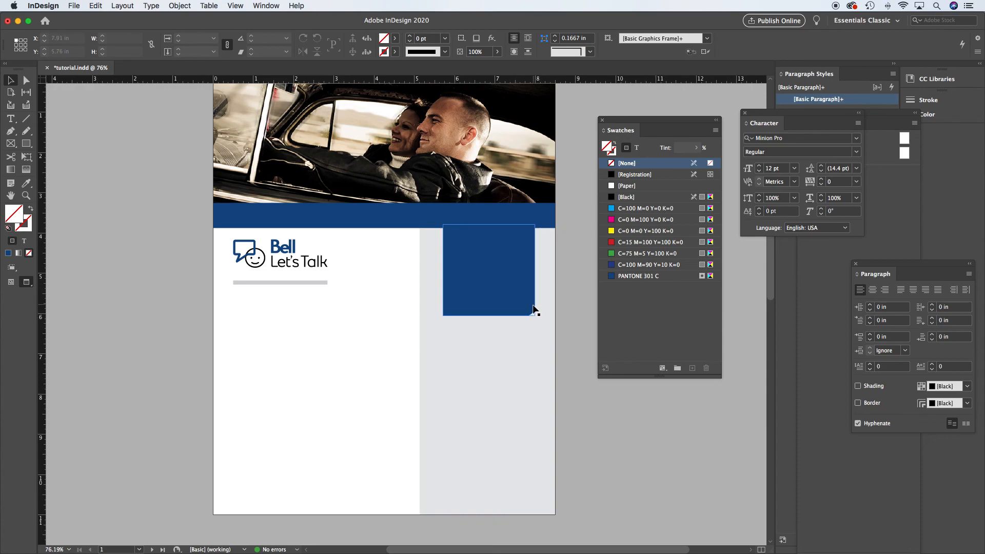
key(super+z)
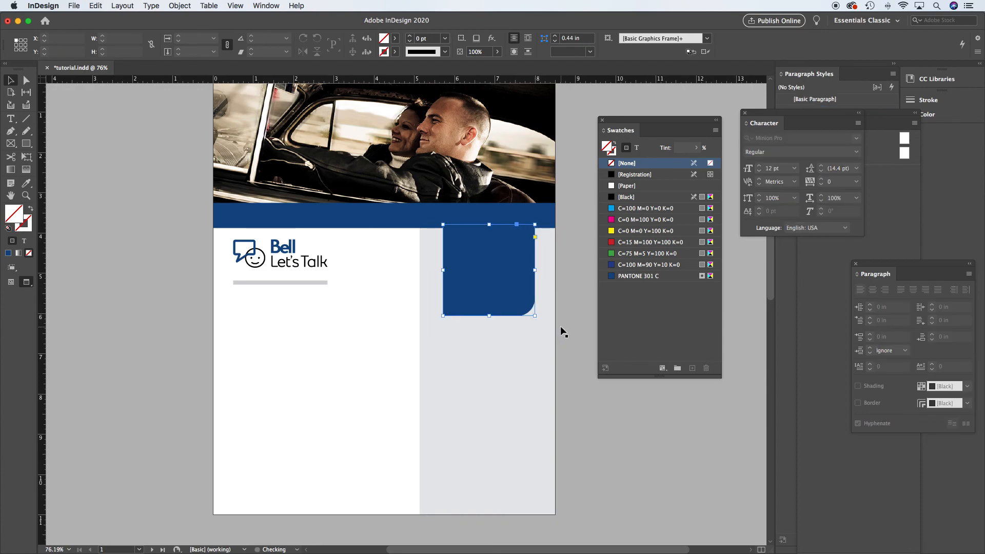
click(563, 281)
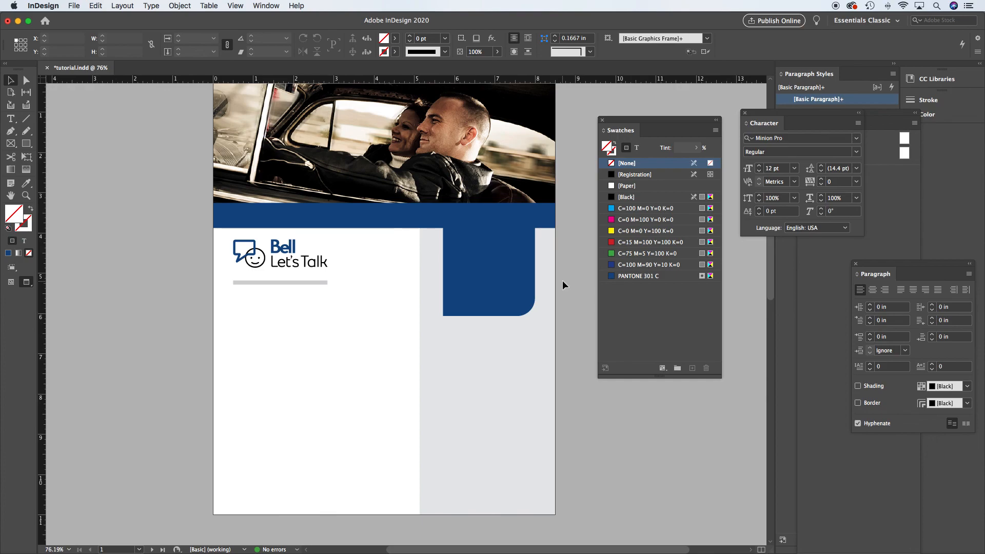
Try moving the left edge of the light grey panel with the Direct Selection tool, and undo the move
click(506, 262)
click(420, 152)
click(26, 82)
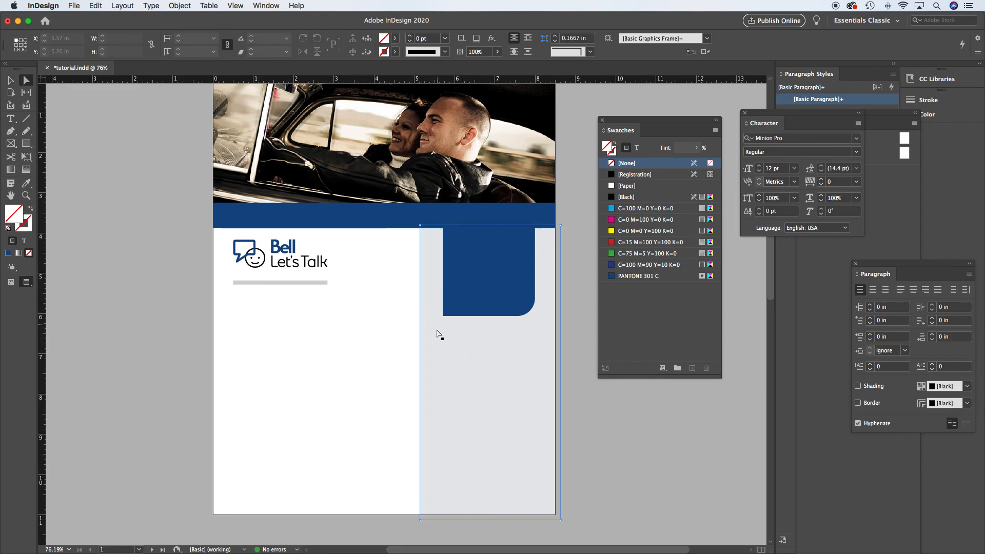
click(420, 273)
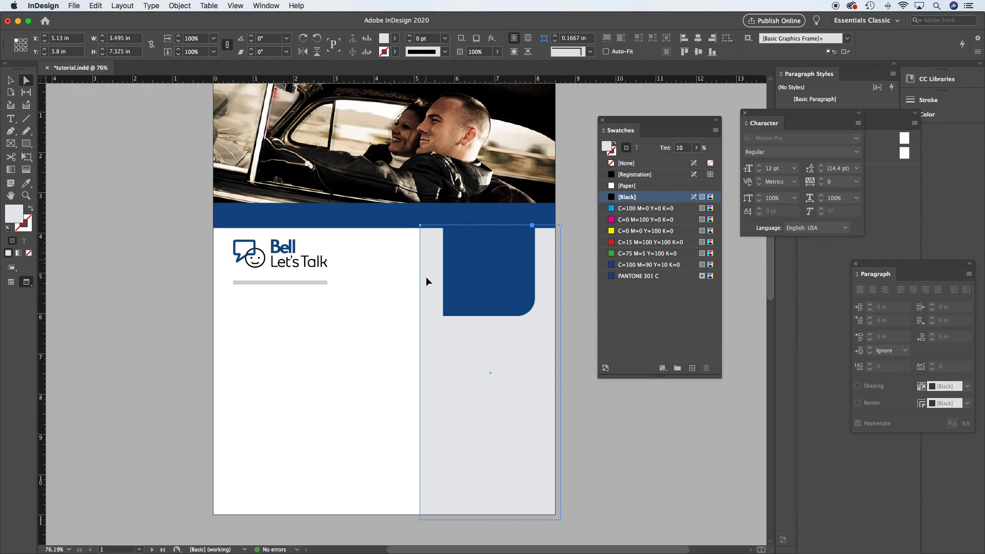
drag(421, 286, 387, 329)
key(super+z)
Try slanting the light grey panel by moving its upper-left corner point to about X 3.41 in, and undo it
drag(420, 226, 352, 228)
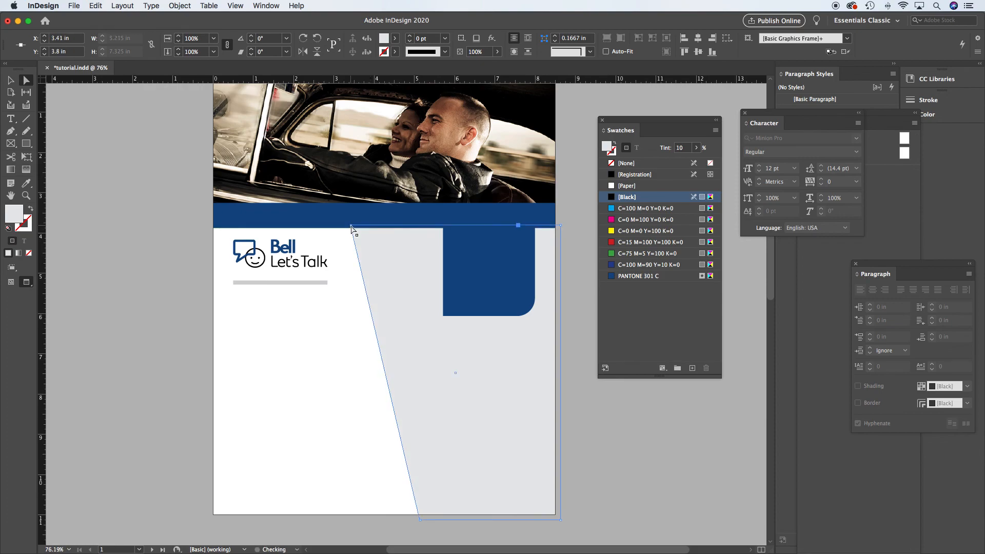
click(585, 377)
click(503, 355)
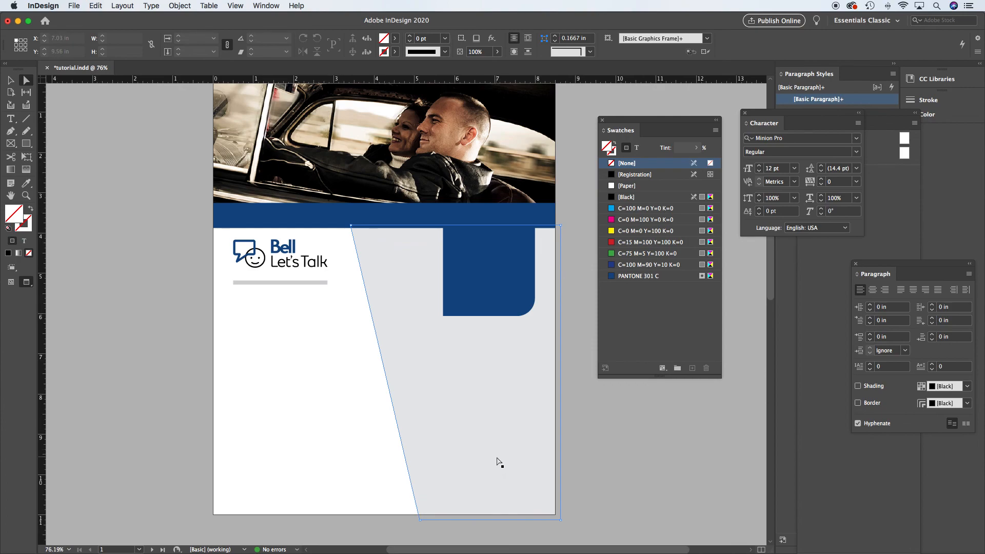
key(super+z)
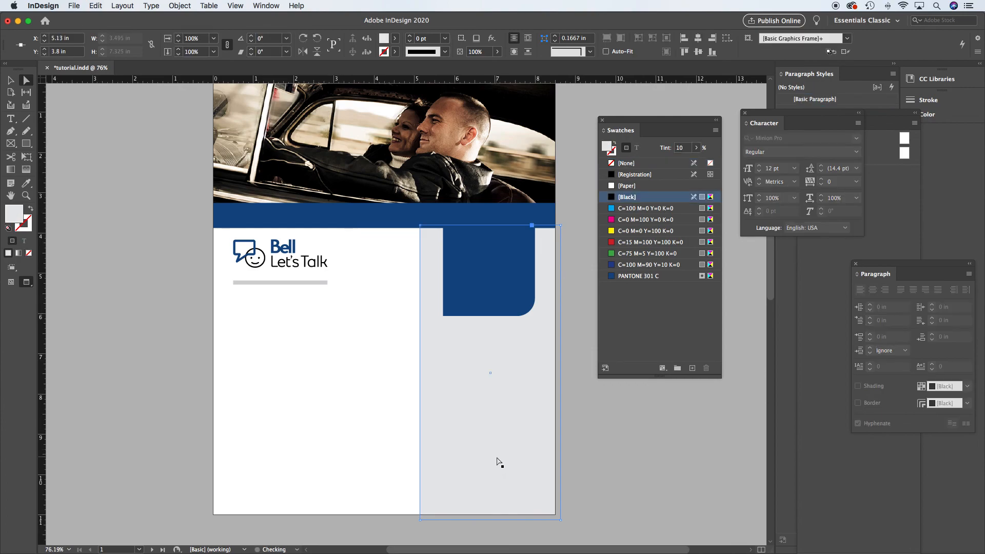
Deselect the light grey panel and return the page from preview to normal view with guides and frame edges
click(597, 480)
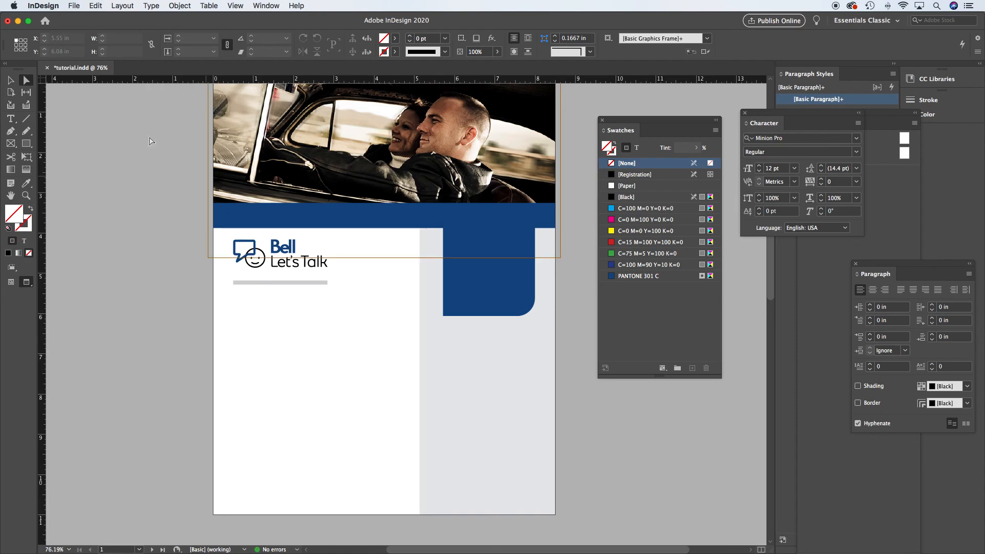
click(27, 81)
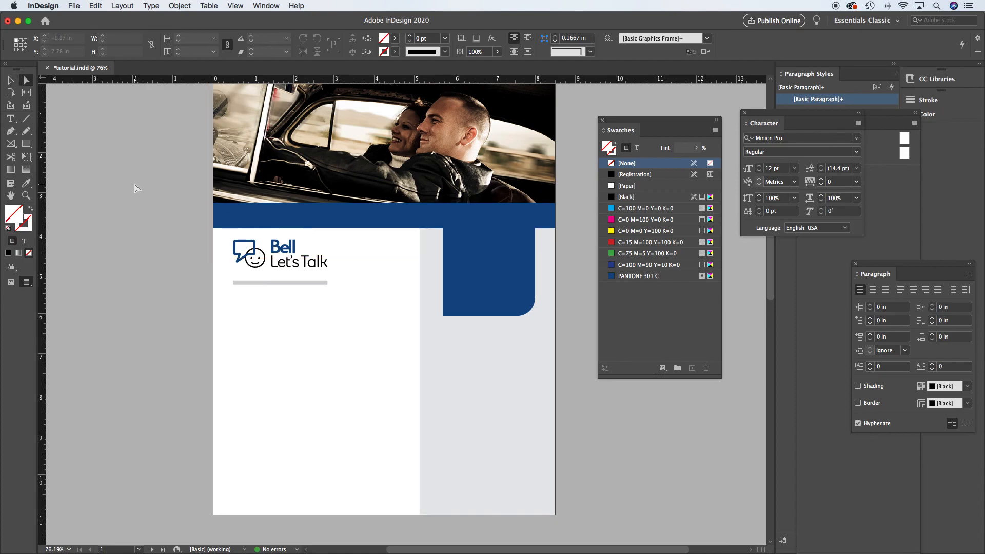
key(w)
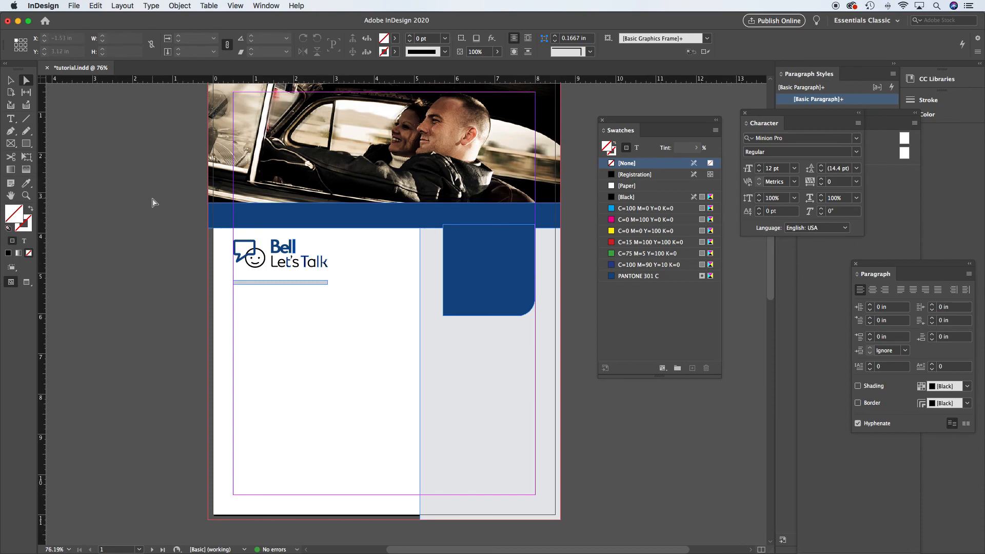